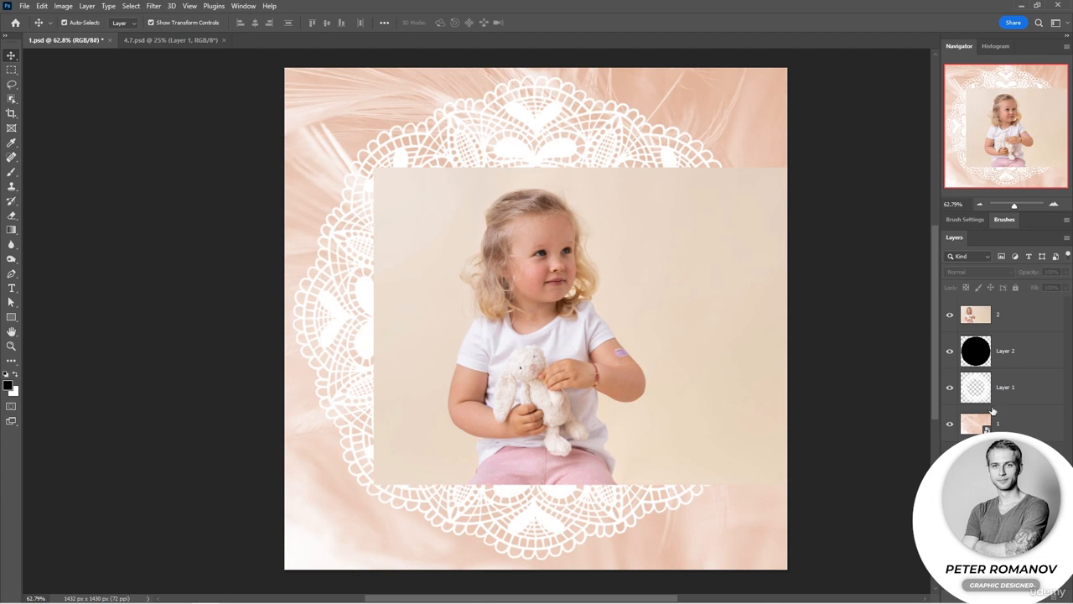
Step: Hide the lace layer and clip the child photo layer into the black circle layer below it
{"action": "left_click", "coordinate": [949, 388]}
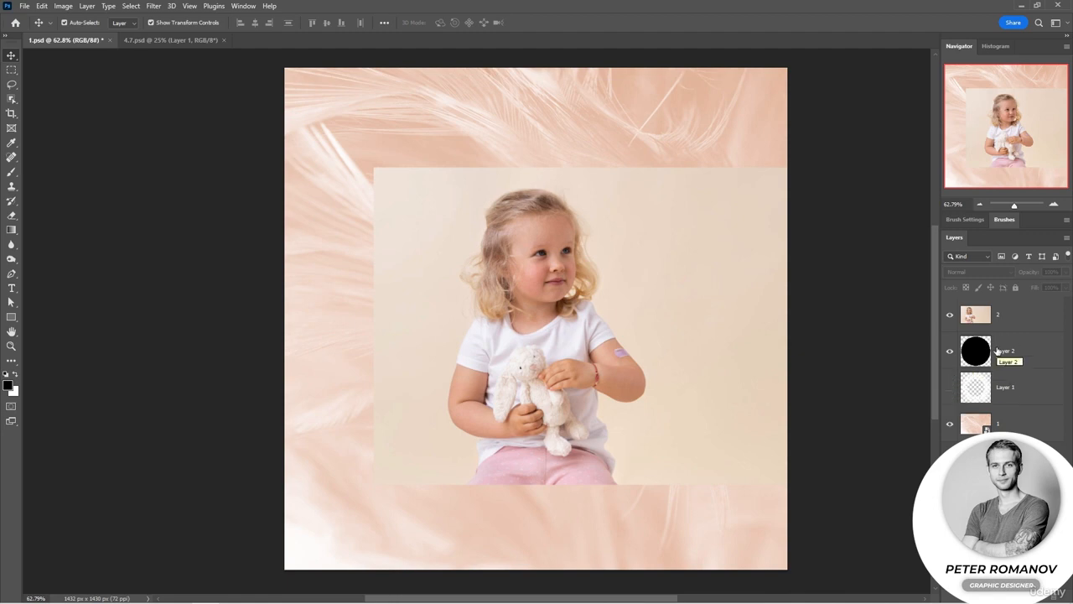
{"action": "left_click", "coordinate": [950, 315]}
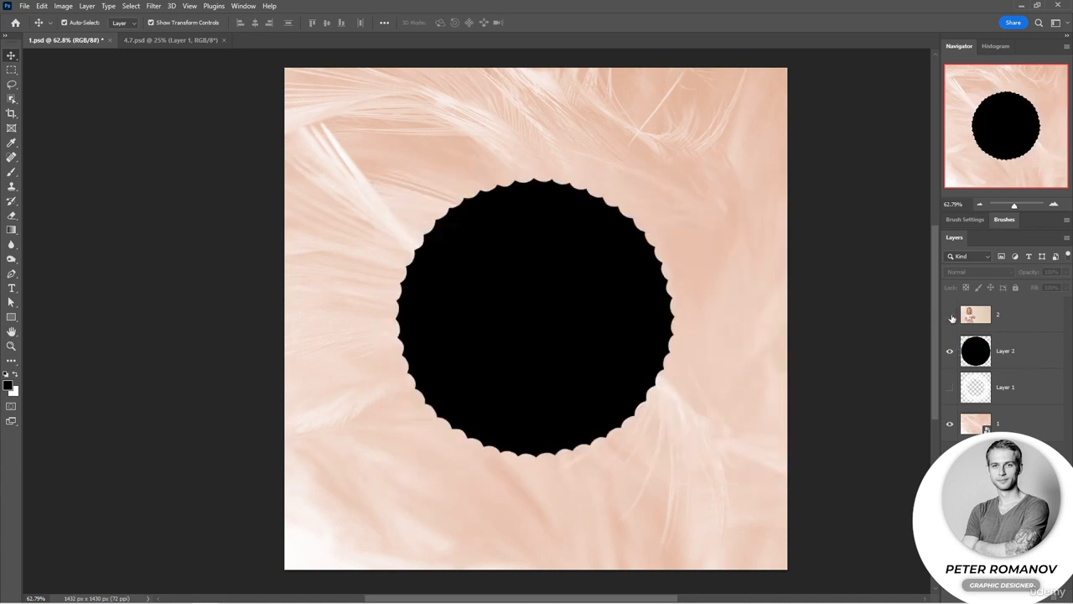
{"action": "left_click", "coordinate": [950, 315]}
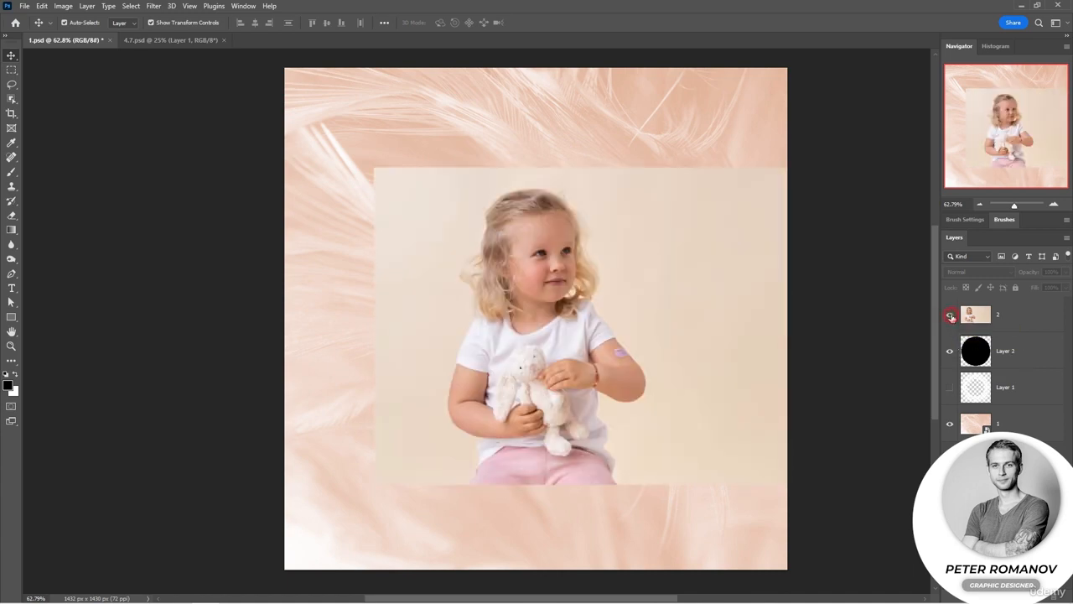
{"action": "left_click", "coordinate": [1012, 334], "text": "alt"}
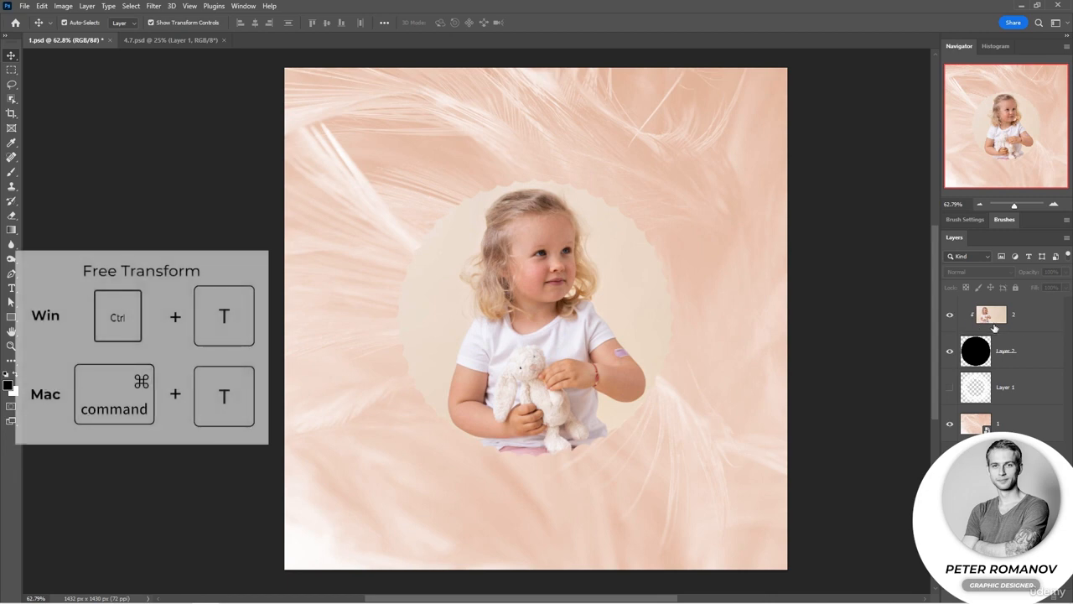
Step: Free-transform the child photo to resize and reposition it inside the circle
{"action": "left_click", "coordinate": [1023, 325]}
{"action": "key", "text": "ctrl+t"}
{"action": "left_click_drag", "start_coordinate": [643, 166], "coordinate": [678, 151]}
{"action": "mouse_move", "coordinate": [561, 270]}
{"action": "left_mouse_down"}
{"action": "mouse_move", "coordinate": [555, 283]}
{"action": "mouse_move", "coordinate": [466, 274]}
{"action": "mouse_move", "coordinate": [549, 255]}
{"action": "mouse_move", "coordinate": [553, 274]}
{"action": "left_mouse_up"}
{"action": "left_click_drag", "start_coordinate": [658, 496], "coordinate": [646, 459]}
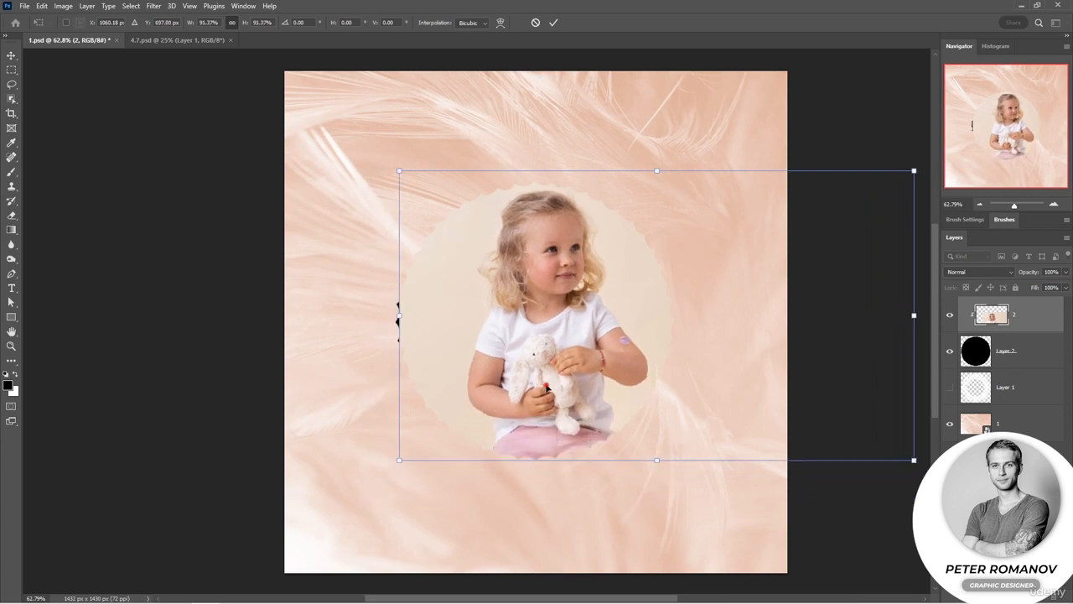
{"action": "left_click_drag", "start_coordinate": [547, 387], "coordinate": [538, 387]}
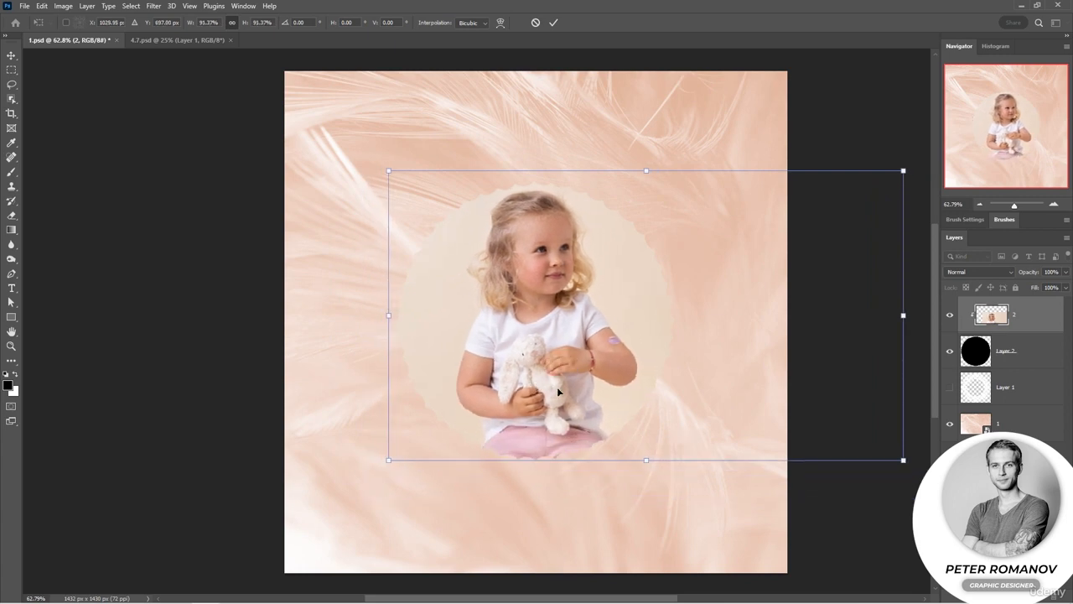
{"action": "key", "text": "Return"}
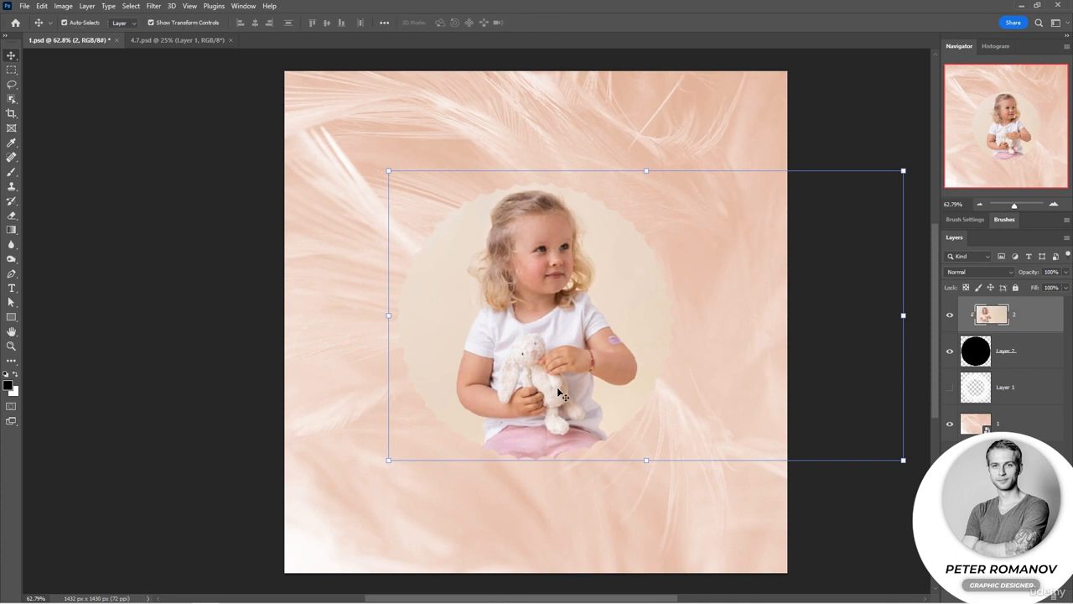
{"action": "left_click", "coordinate": [1021, 367]}
{"action": "key", "text": "ctrl+t"}
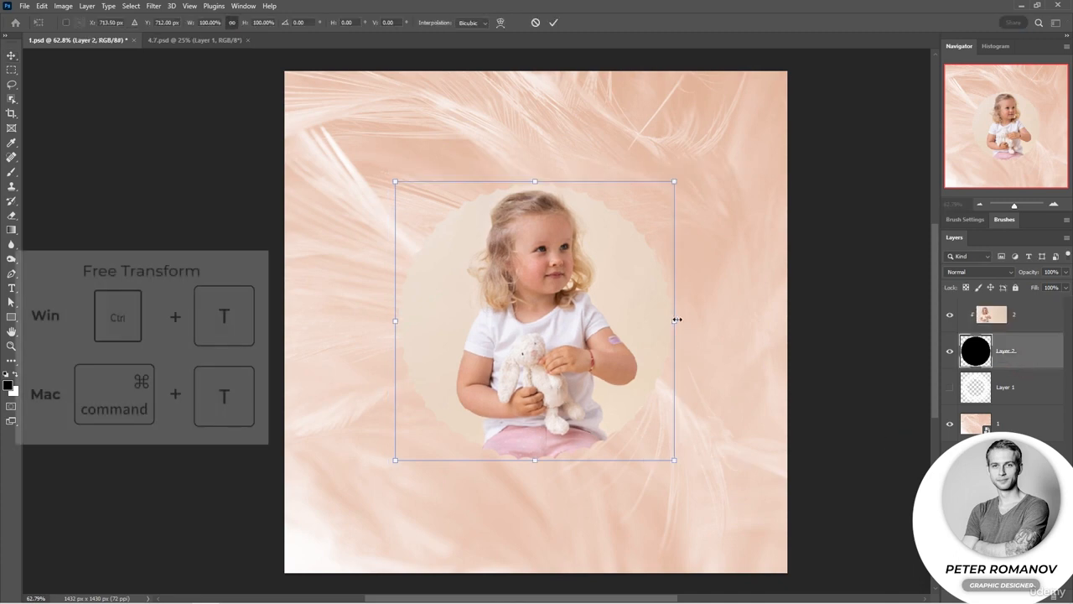
{"action": "left_click_drag", "start_coordinate": [676, 318], "coordinate": [592, 322]}
{"action": "left_click_drag", "start_coordinate": [498, 318], "coordinate": [560, 304]}
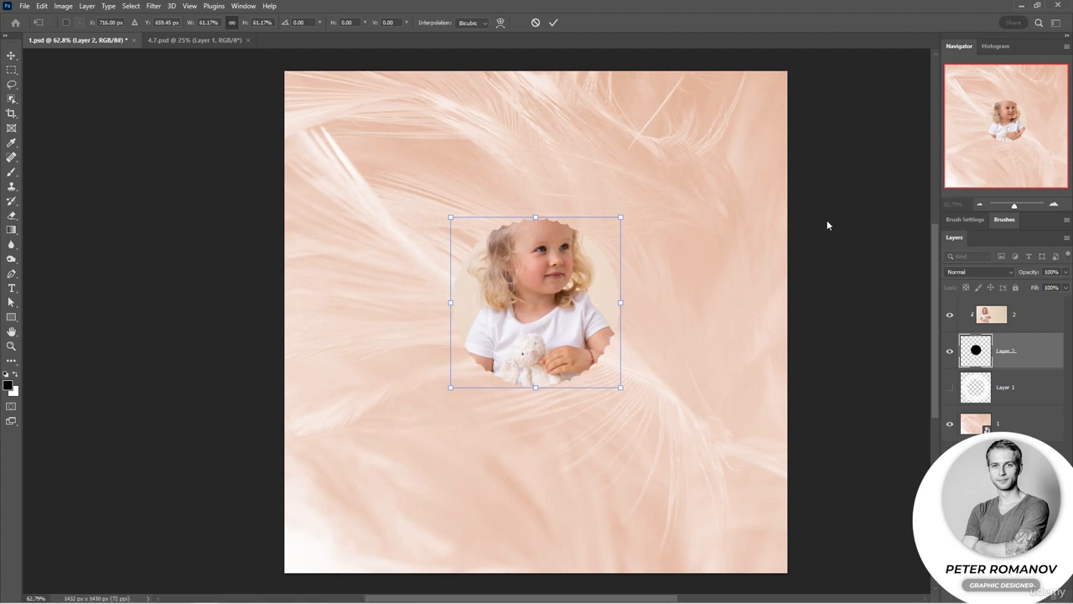
{"action": "key", "text": "Escape"}
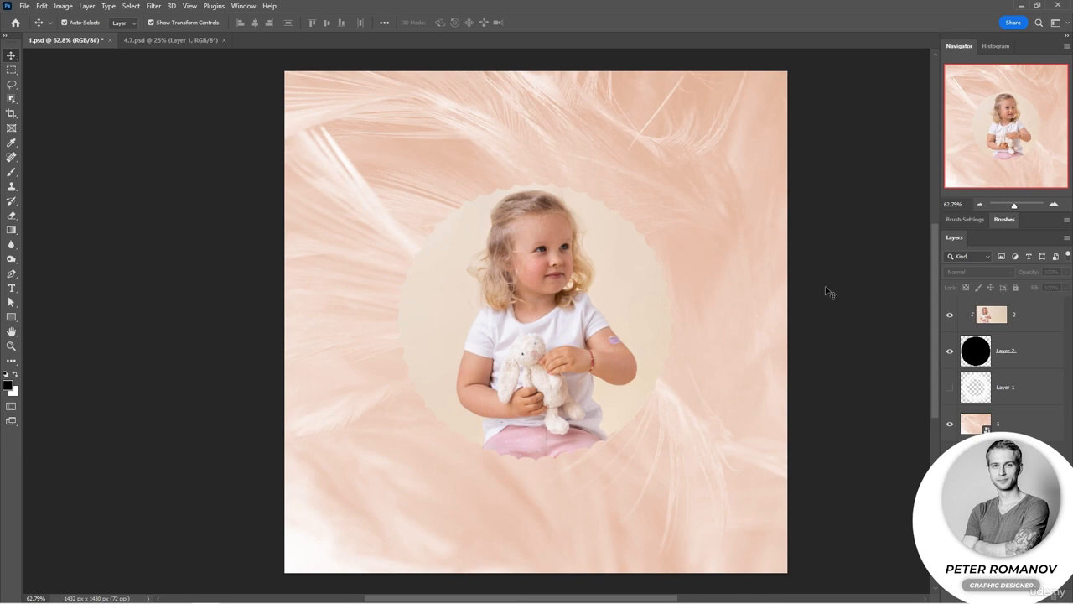
Step: Try moving the photo and circle layers on the canvas, undoing each move
{"action": "left_click", "coordinate": [617, 317]}
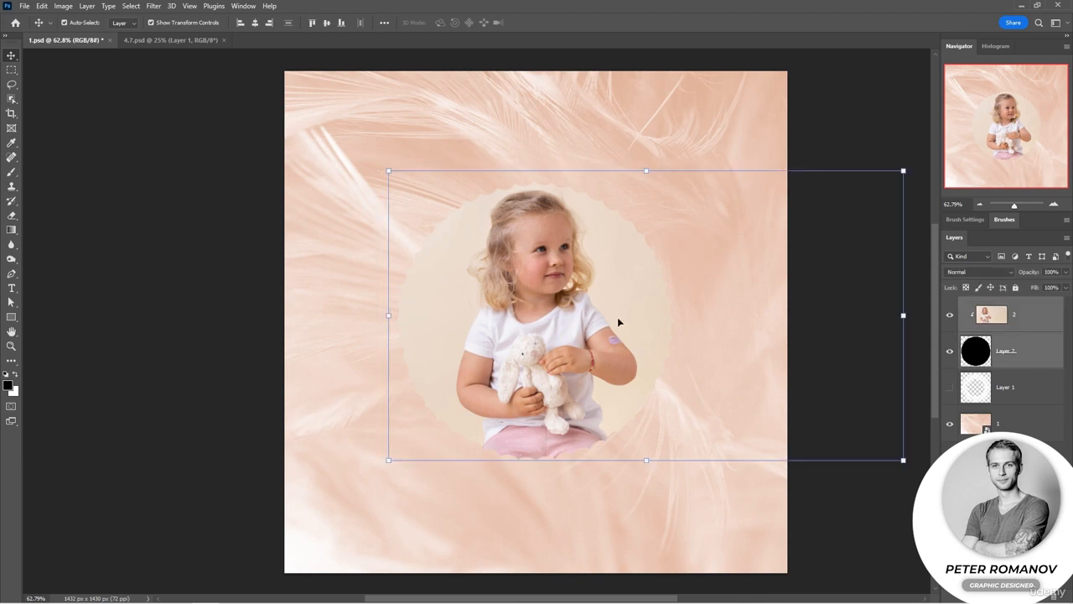
{"action": "left_click_drag", "start_coordinate": [632, 426], "coordinate": [606, 446]}
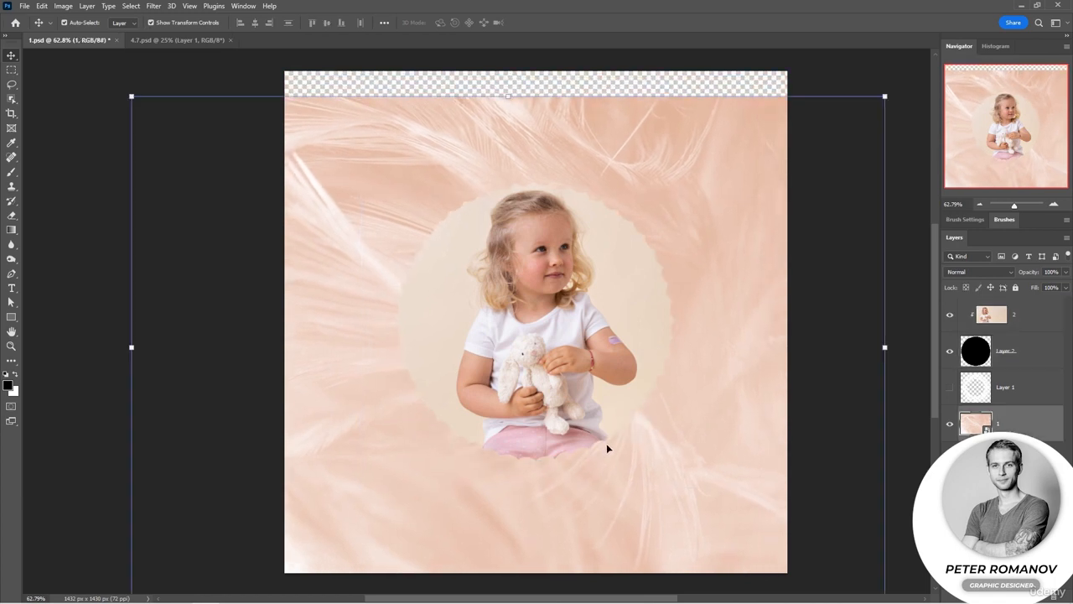
{"action": "key", "text": "ctrl+z"}
{"action": "left_click", "coordinate": [1017, 353]}
{"action": "left_click", "coordinate": [1029, 325], "text": "shift"}
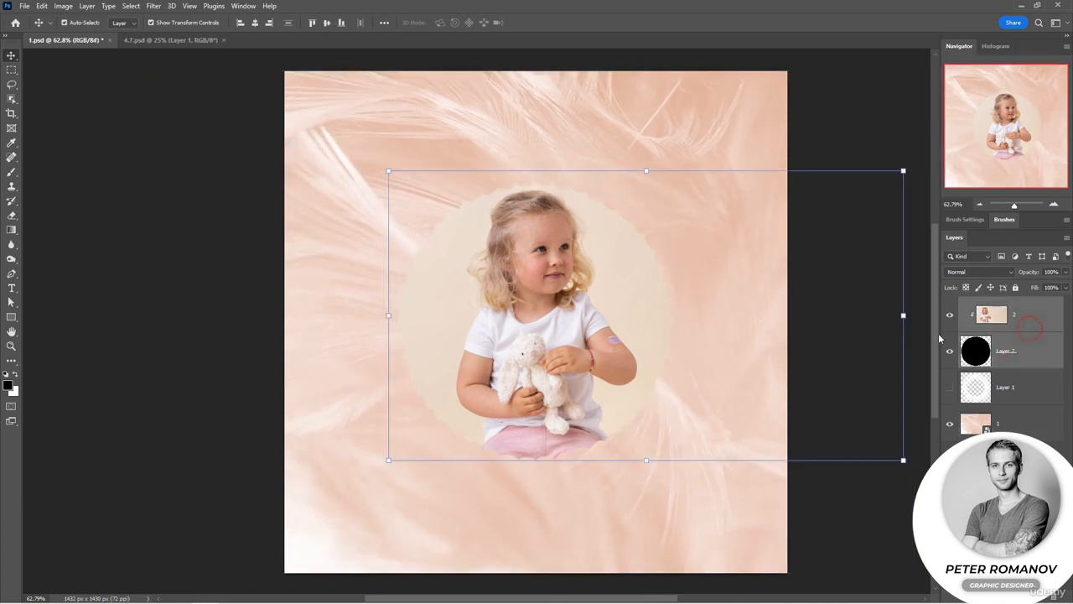
{"action": "mouse_move", "coordinate": [603, 376]}
{"action": "left_mouse_down"}
{"action": "mouse_move", "coordinate": [583, 384]}
{"action": "mouse_move", "coordinate": [607, 385]}
{"action": "left_mouse_up"}
{"action": "key", "text": "ctrl+z"}
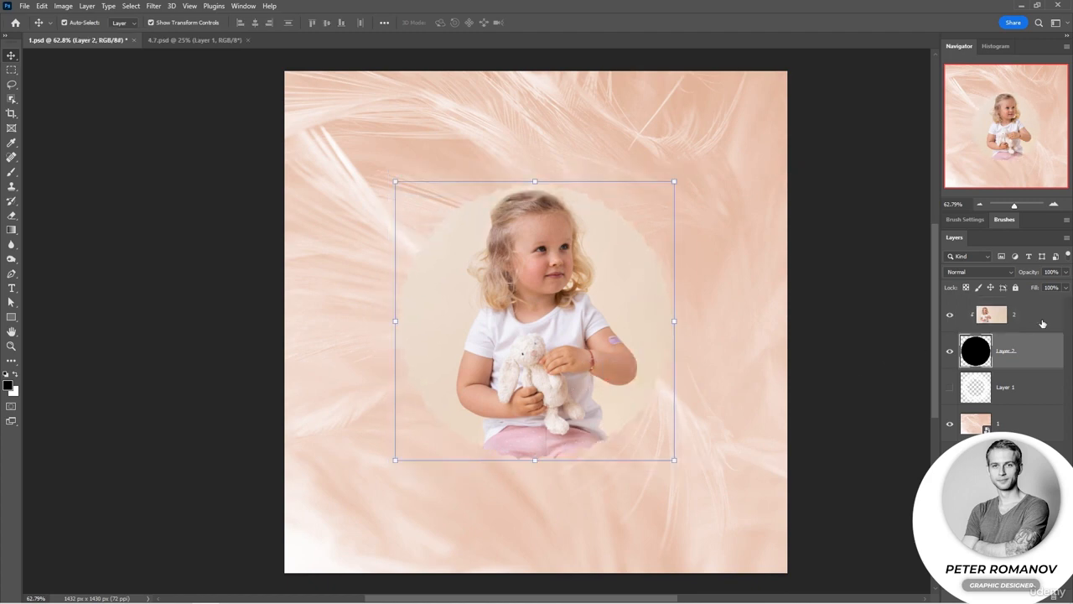
{"action": "left_click", "coordinate": [1040, 320], "text": "shift"}
{"action": "mouse_move", "coordinate": [657, 266]}
{"action": "left_mouse_down"}
{"action": "mouse_move", "coordinate": [637, 277]}
{"action": "mouse_move", "coordinate": [642, 213]}
{"action": "mouse_move", "coordinate": [677, 276]}
{"action": "mouse_move", "coordinate": [668, 266]}
{"action": "left_mouse_up"}
{"action": "key", "text": "ctrl+z"}
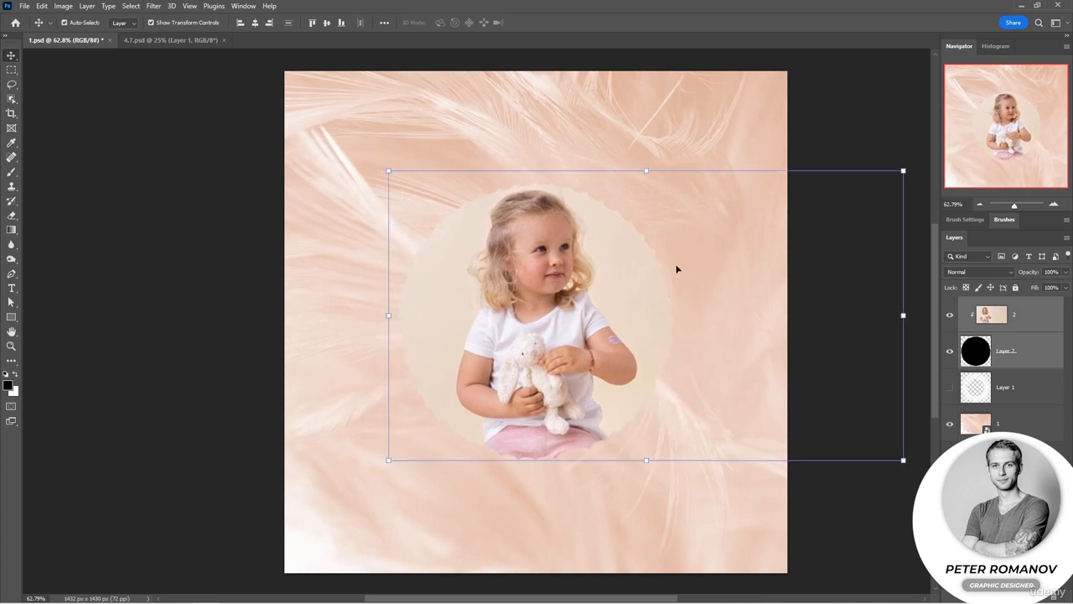
{"action": "left_click", "coordinate": [839, 517]}
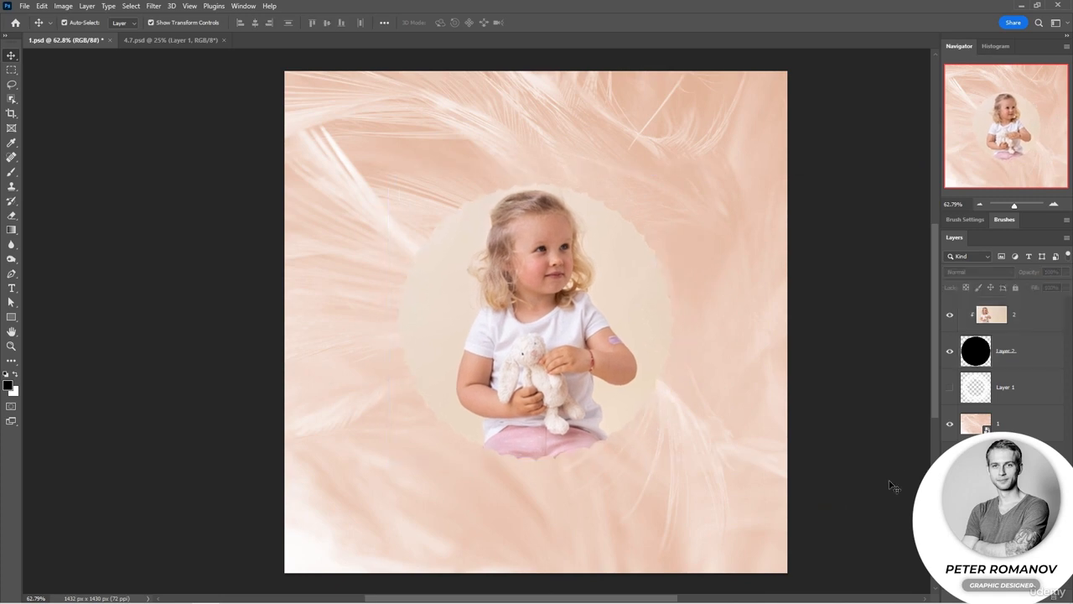
Step: Show the lace layer and scale the lace, circle and photo layers together to about 82%, centred on the canvas
{"action": "left_click", "coordinate": [950, 386]}
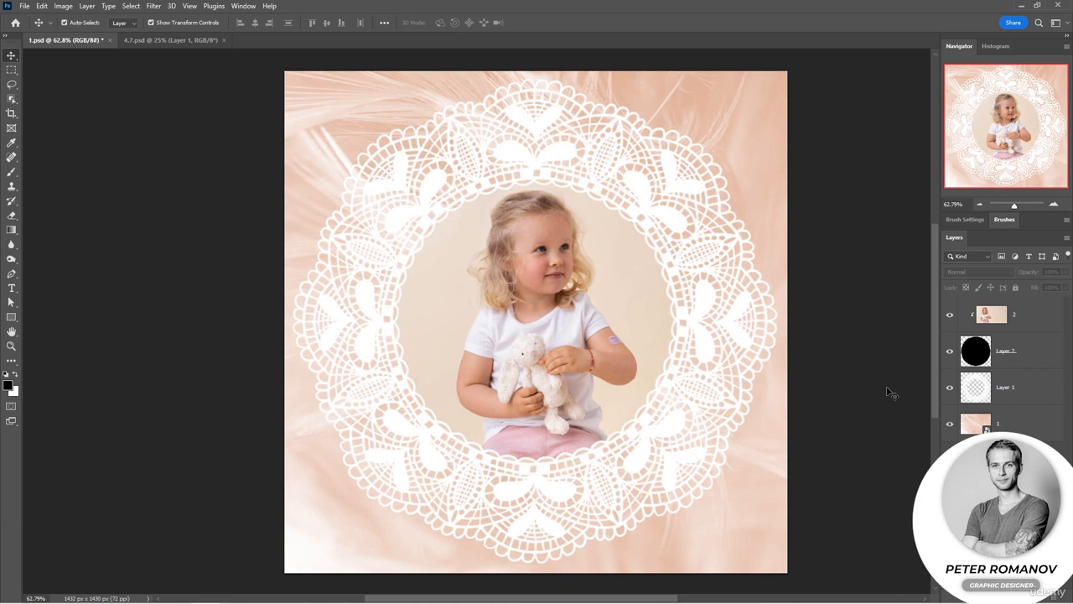
{"action": "left_click", "coordinate": [1011, 383]}
{"action": "left_click", "coordinate": [1011, 315], "text": "shift"}
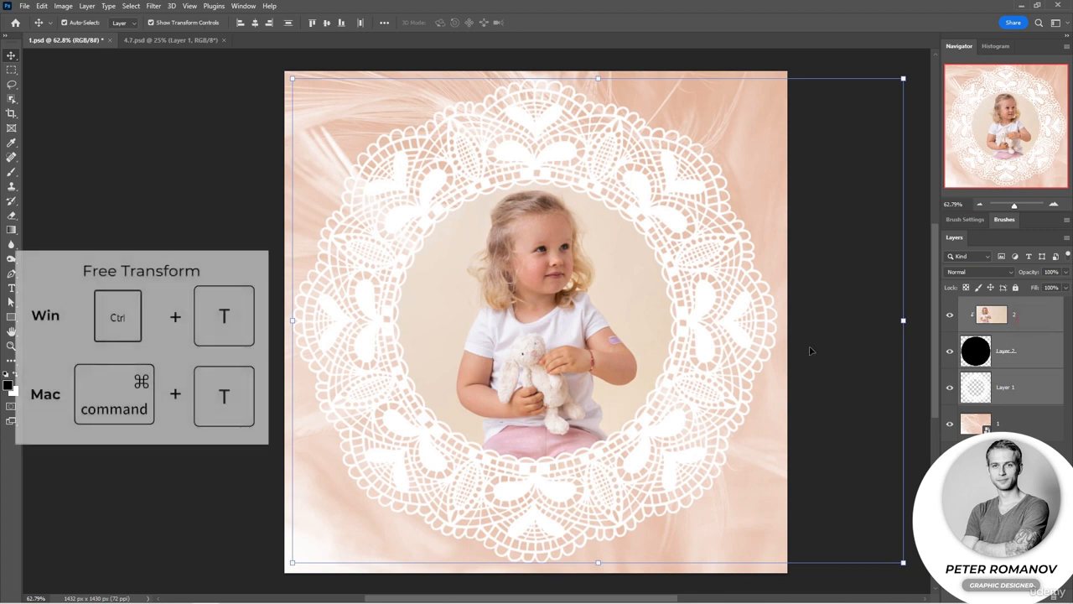
{"action": "left_click_drag", "start_coordinate": [902, 319], "coordinate": [794, 319]}
{"action": "left_click_drag", "start_coordinate": [631, 342], "coordinate": [676, 342]}
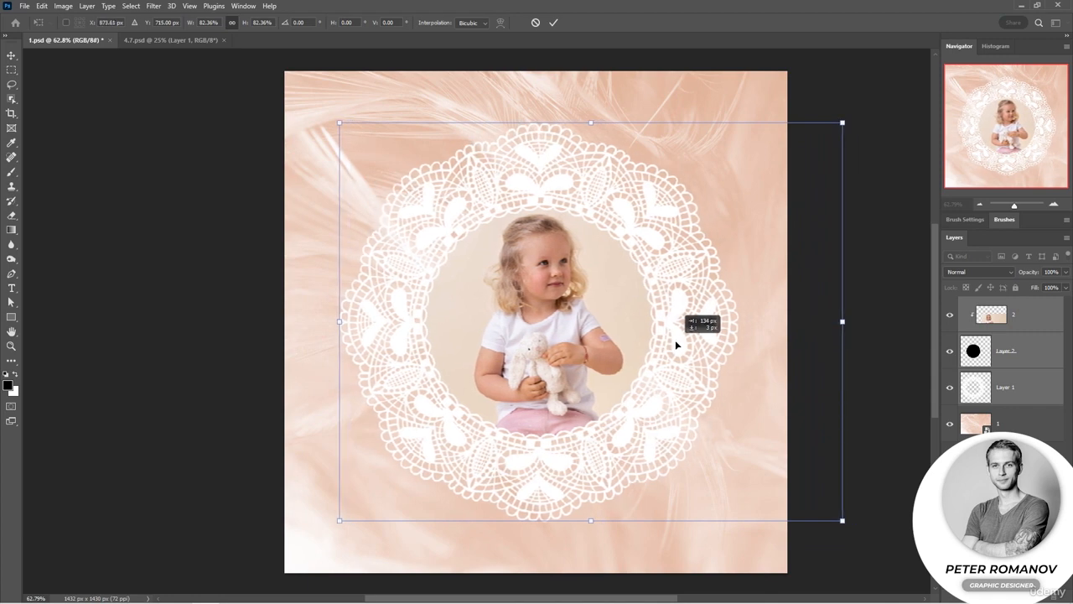
{"action": "key", "text": "Return"}
Step: Add a new layer, move it below the lace layer, and brush onto it
{"action": "left_click", "coordinate": [1042, 597]}
{"action": "left_click_drag", "start_coordinate": [1003, 315], "coordinate": [1003, 441]}
{"action": "left_click", "coordinate": [11, 172]}
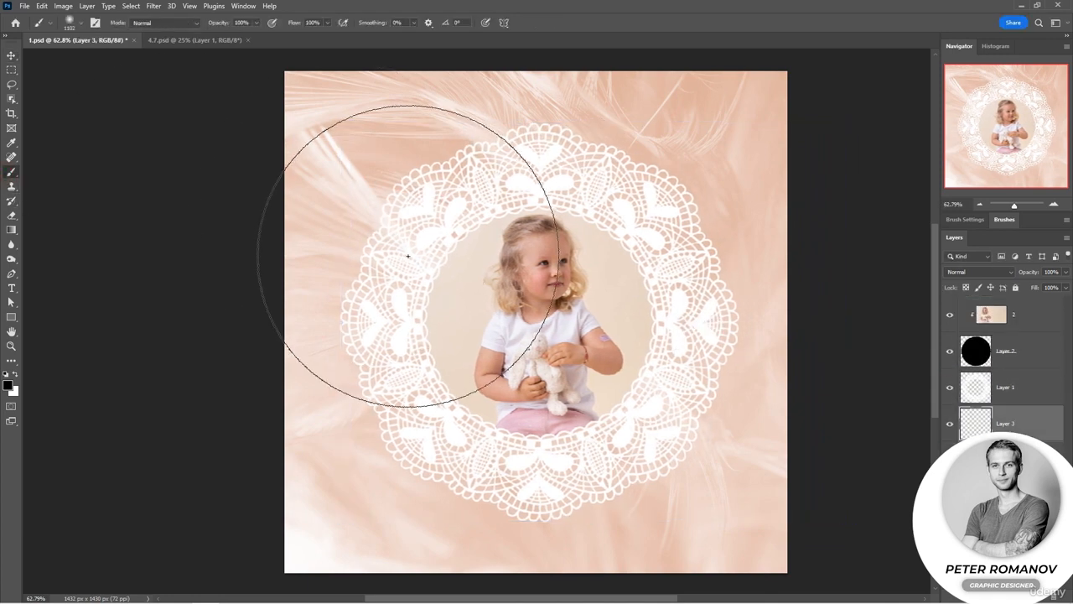
{"action": "left_click", "coordinate": [719, 401], "text": "alt"}
{"action": "left_click", "coordinate": [578, 320]}
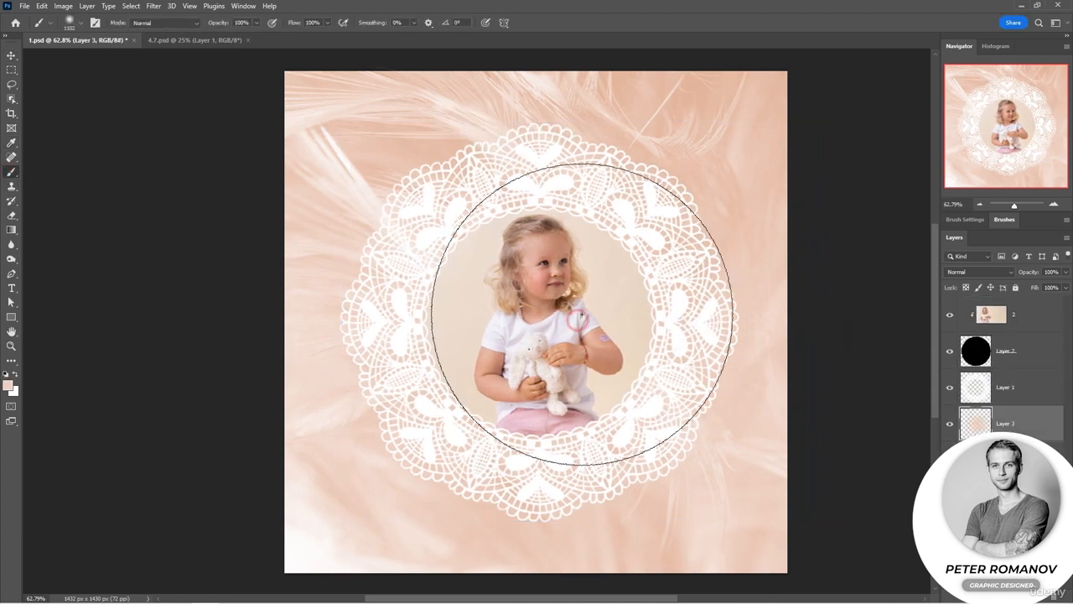
Step: Pick a peach foreground colour, paint over the new layer, and set its opacity to 38%
{"action": "left_click", "coordinate": [8, 386]}
{"action": "left_click", "coordinate": [241, 140]}
{"action": "left_click", "coordinate": [464, 120]}
{"action": "mouse_move", "coordinate": [582, 321]}
{"action": "left_mouse_down"}
{"action": "mouse_move", "coordinate": [533, 391]}
{"action": "mouse_move", "coordinate": [608, 348]}
{"action": "mouse_move", "coordinate": [503, 179]}
{"action": "mouse_move", "coordinate": [335, 277]}
{"action": "left_mouse_up"}
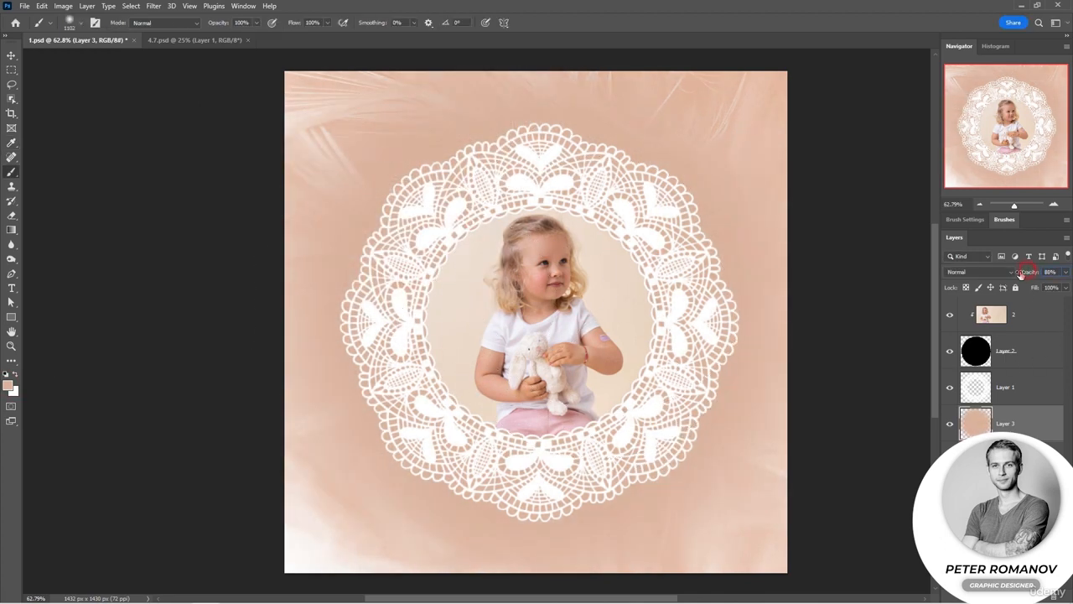
{"action": "mouse_move", "coordinate": [1030, 273]}
{"action": "left_mouse_down"}
{"action": "mouse_move", "coordinate": [1021, 277]}
{"action": "mouse_move", "coordinate": [1035, 285]}
{"action": "left_mouse_up"}
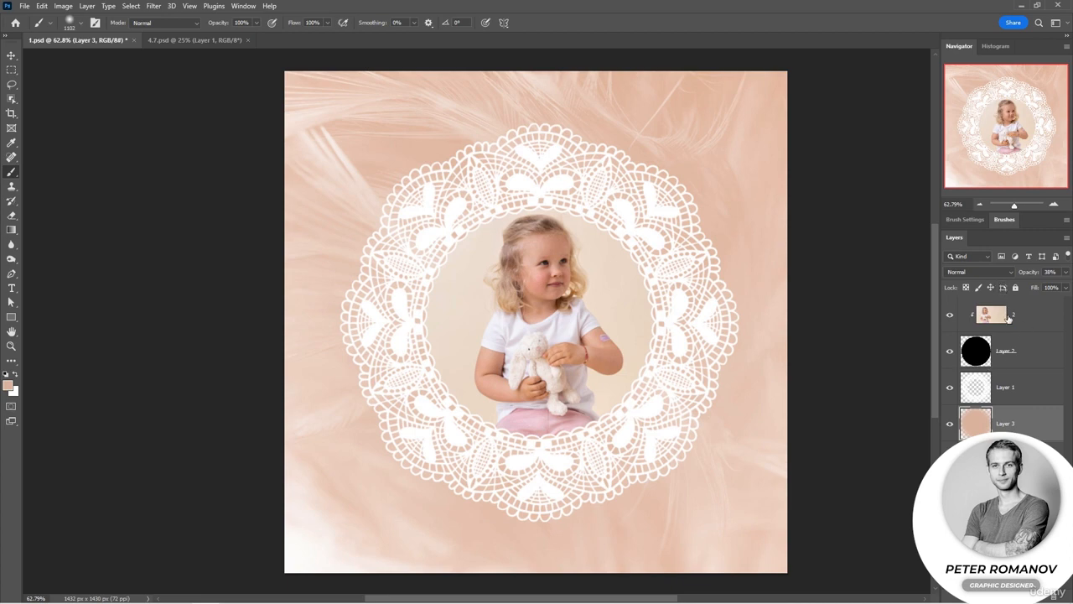
Step: Apply a Bevel & Emboss layer style to the lace layer
{"action": "double_click", "coordinate": [1030, 393]}
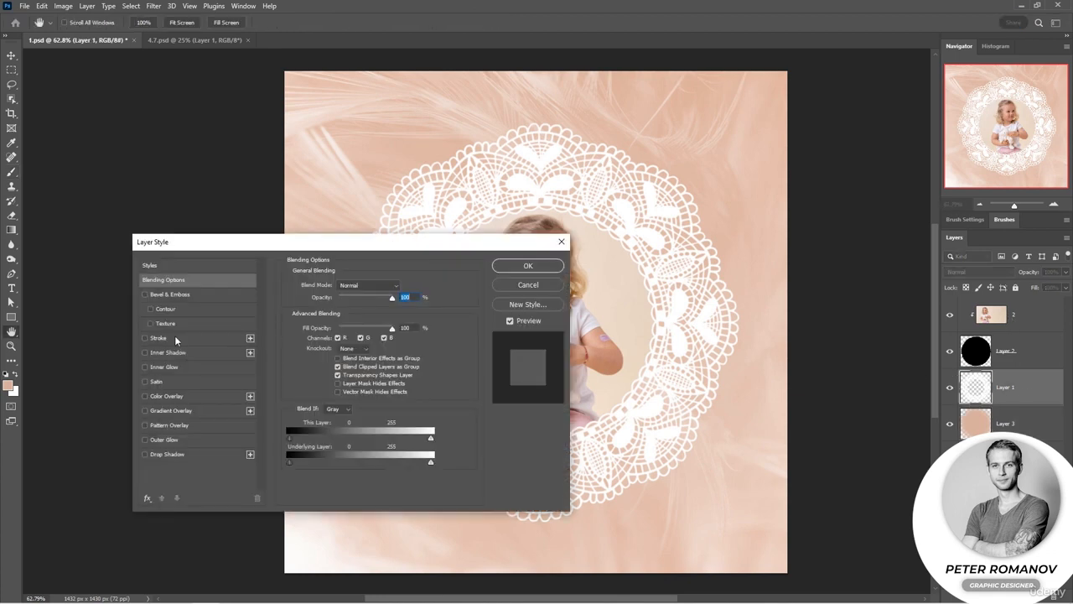
{"action": "left_click", "coordinate": [145, 294]}
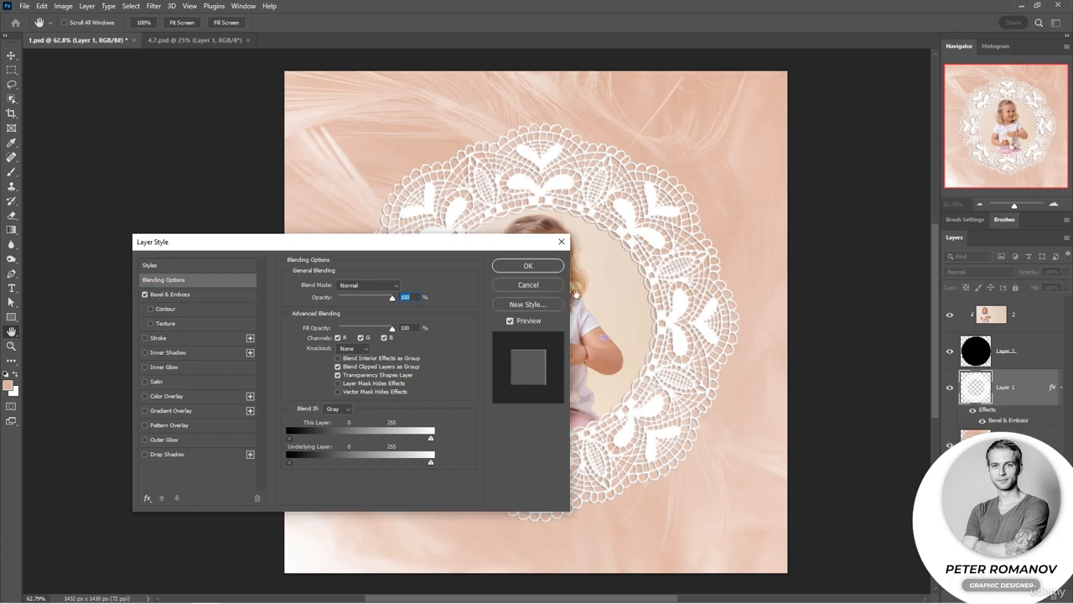
{"action": "left_click_drag", "start_coordinate": [457, 244], "coordinate": [426, 286]}
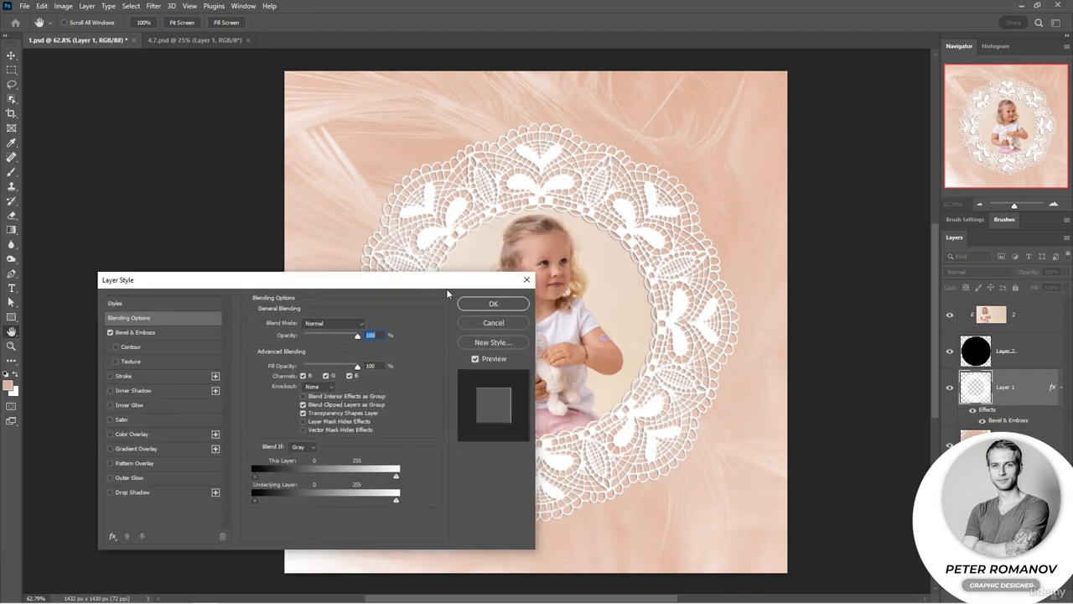
{"action": "left_click", "coordinate": [505, 302]}
{"action": "key", "text": "v"}
{"action": "left_click", "coordinate": [857, 352]}
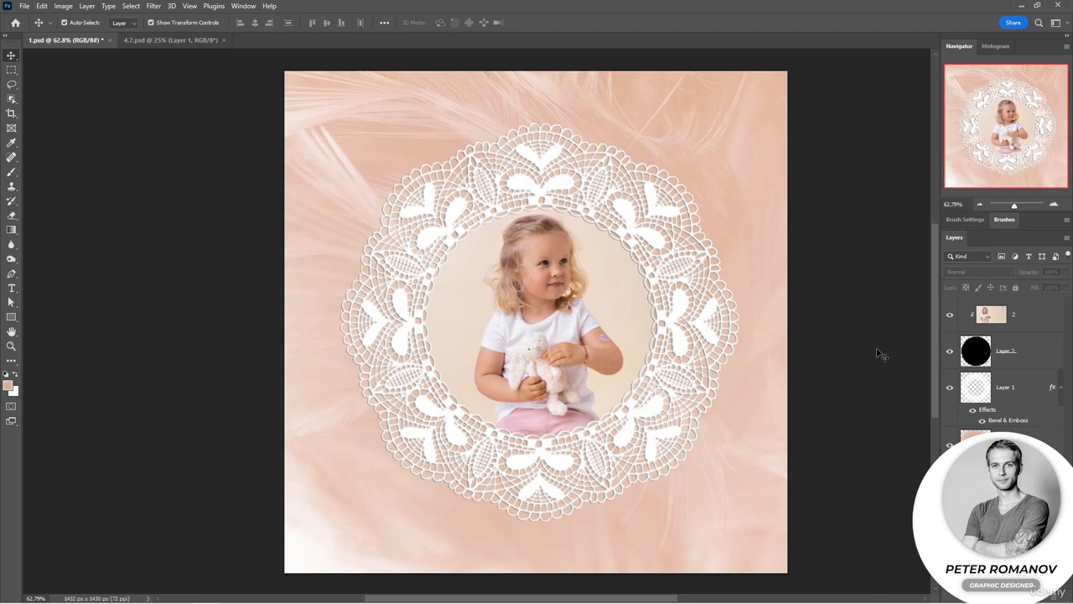
Step: Switch to the 4.7.psd document, select the woman with the Quick Selection tool, and add a layer mask from the selection
{"action": "left_click", "coordinate": [192, 42]}
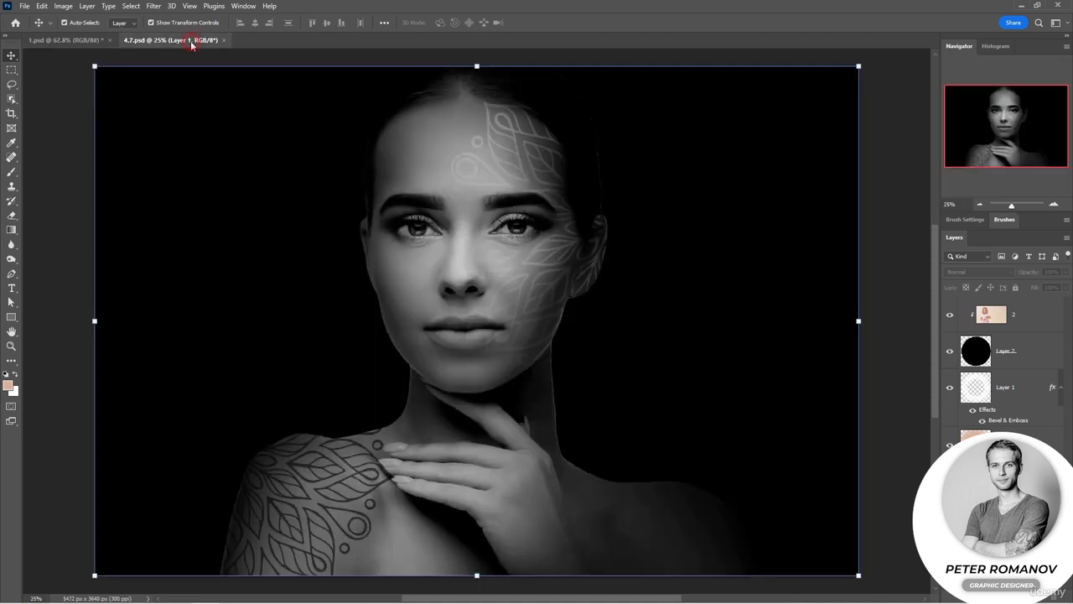
{"action": "left_click", "coordinate": [915, 358]}
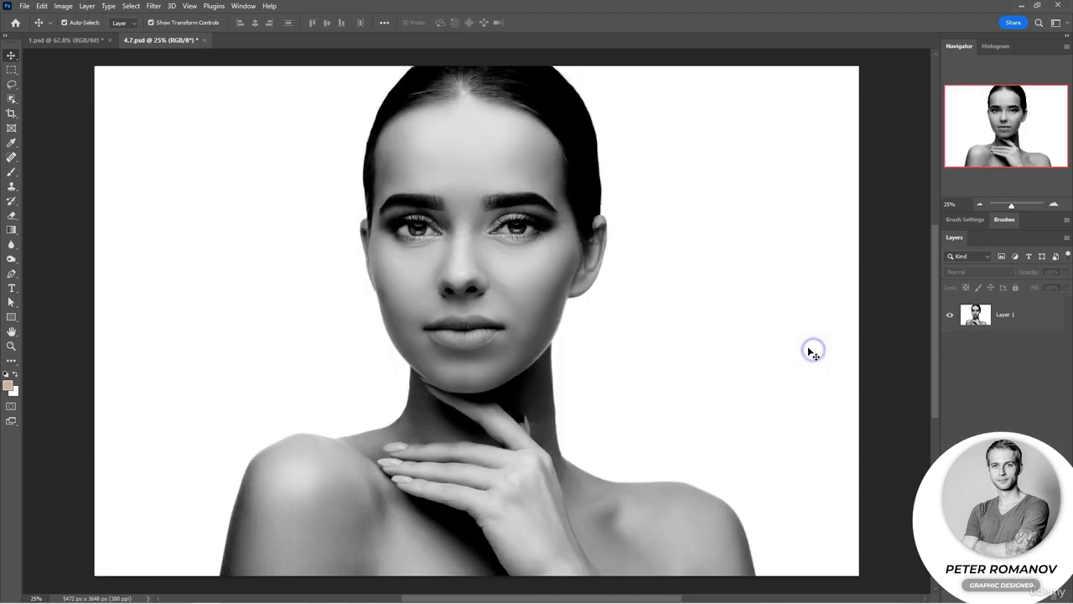
{"action": "left_click", "coordinate": [12, 99]}
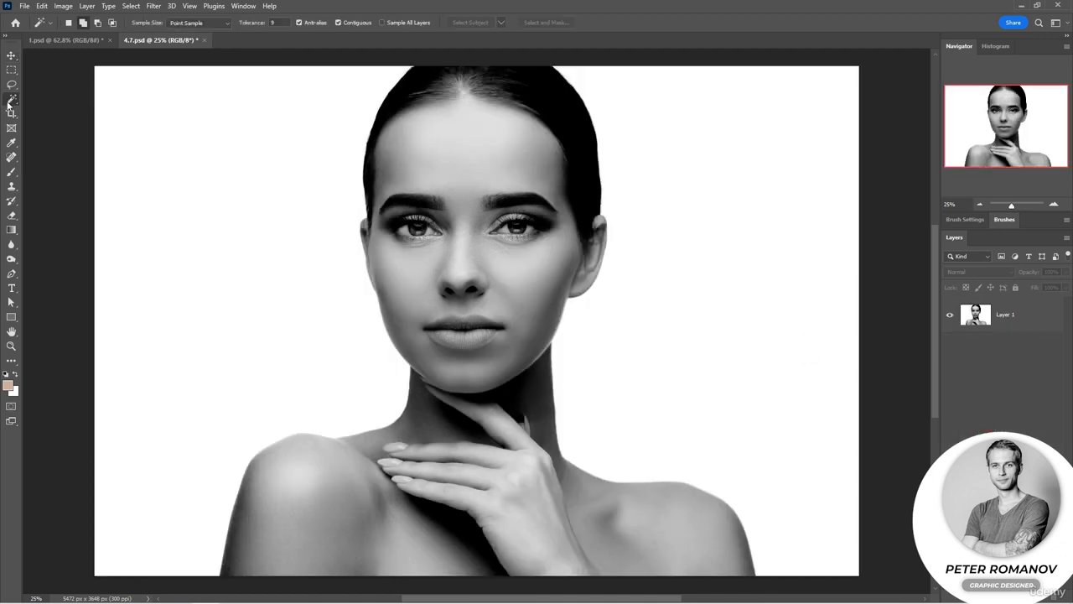
{"action": "right_click", "coordinate": [12, 99]}
{"action": "left_click", "coordinate": [36, 109]}
{"action": "left_click", "coordinate": [979, 313]}
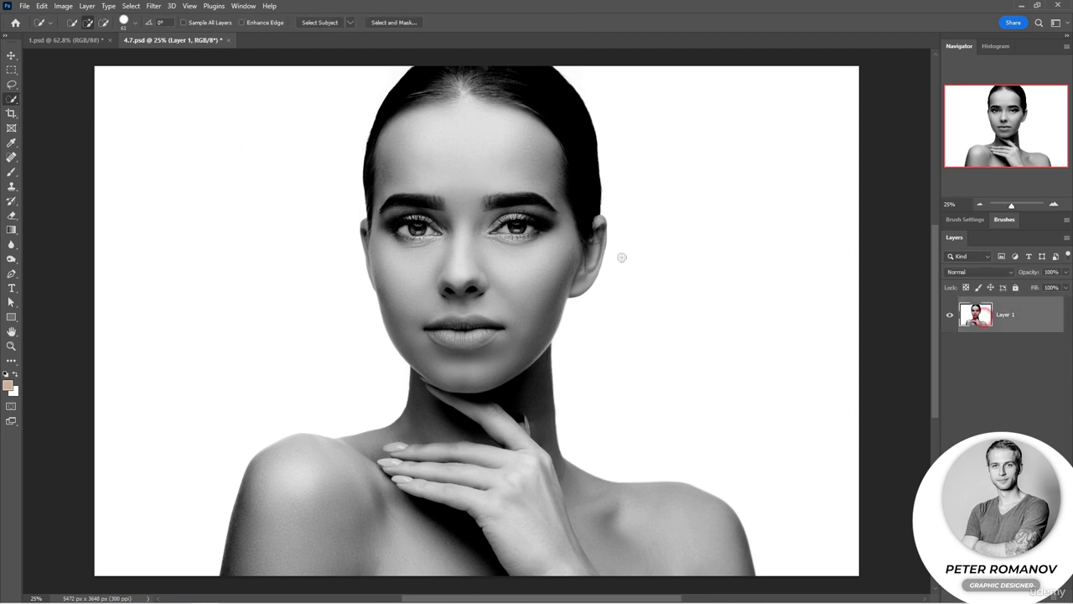
{"action": "left_click_drag", "start_coordinate": [467, 157], "coordinate": [503, 265]}
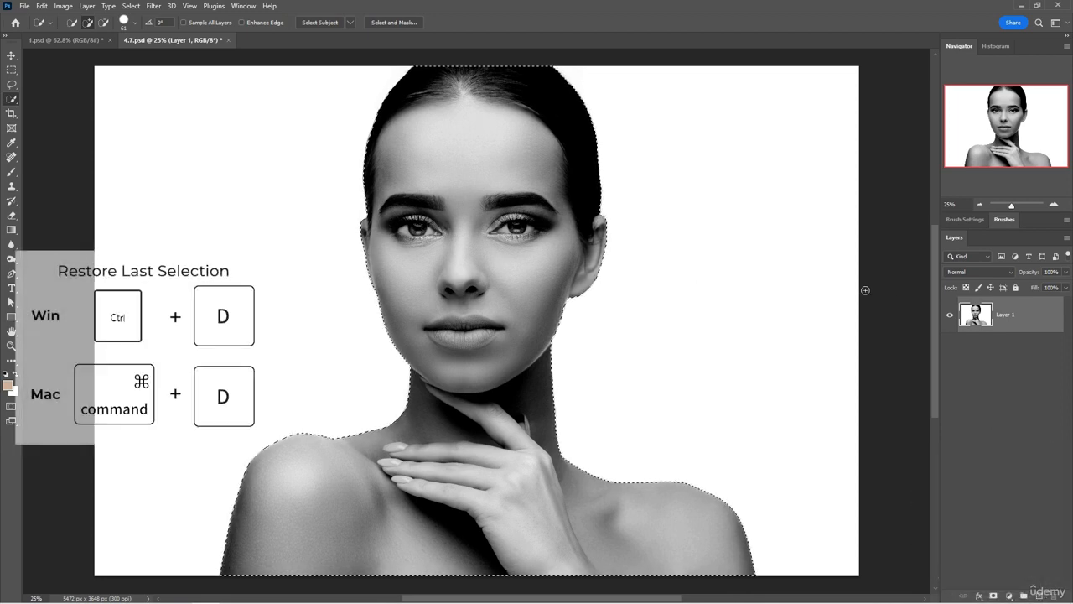
{"action": "left_click", "coordinate": [993, 596]}
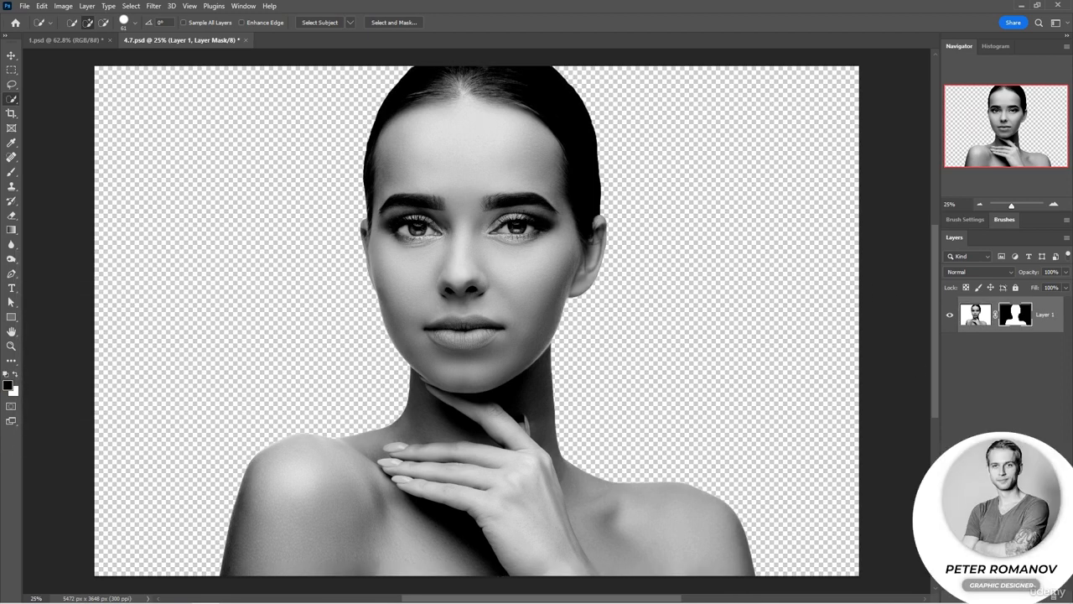
Step: Add a new layer beneath the portrait and fill it with the white background colour
{"action": "left_click", "coordinate": [1039, 596], "text": "ctrl"}
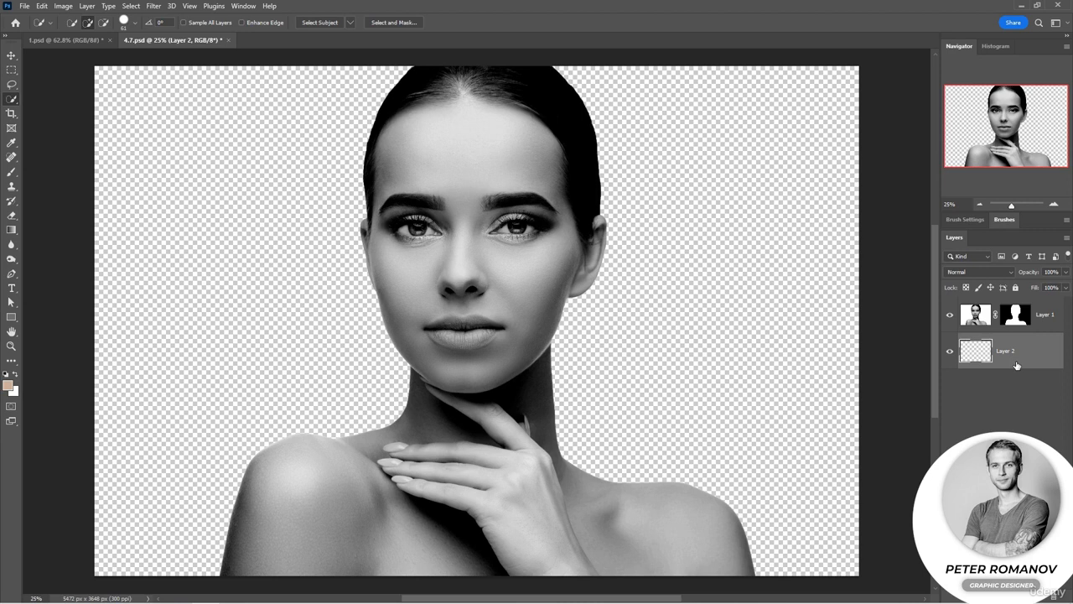
{"action": "key", "text": "ctrl+BackSpace"}
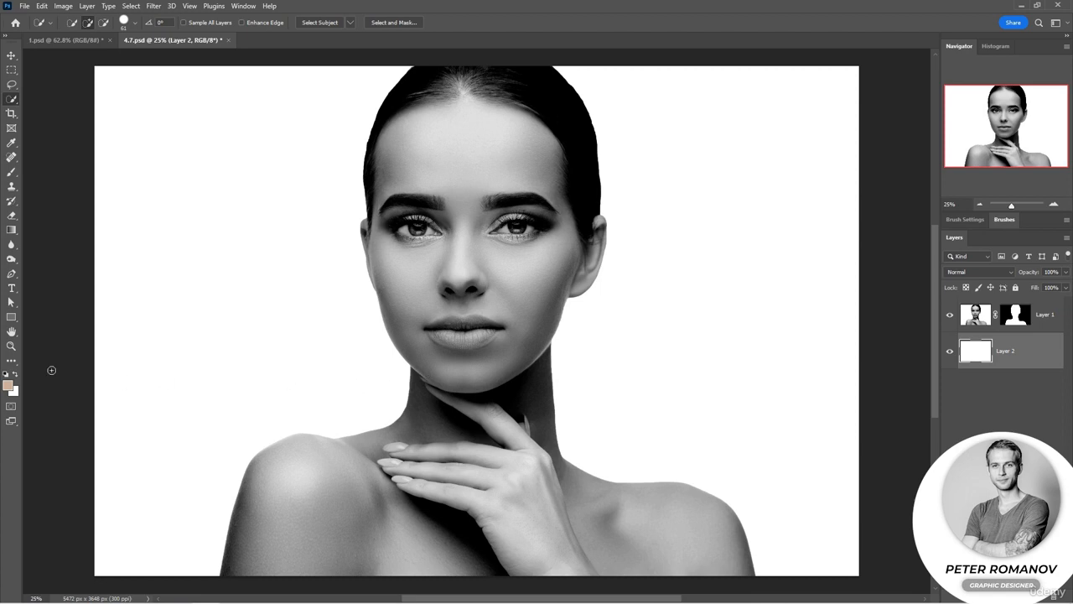
Step: Refill the layer beneath the portrait with black
{"action": "left_click", "coordinate": [16, 394]}
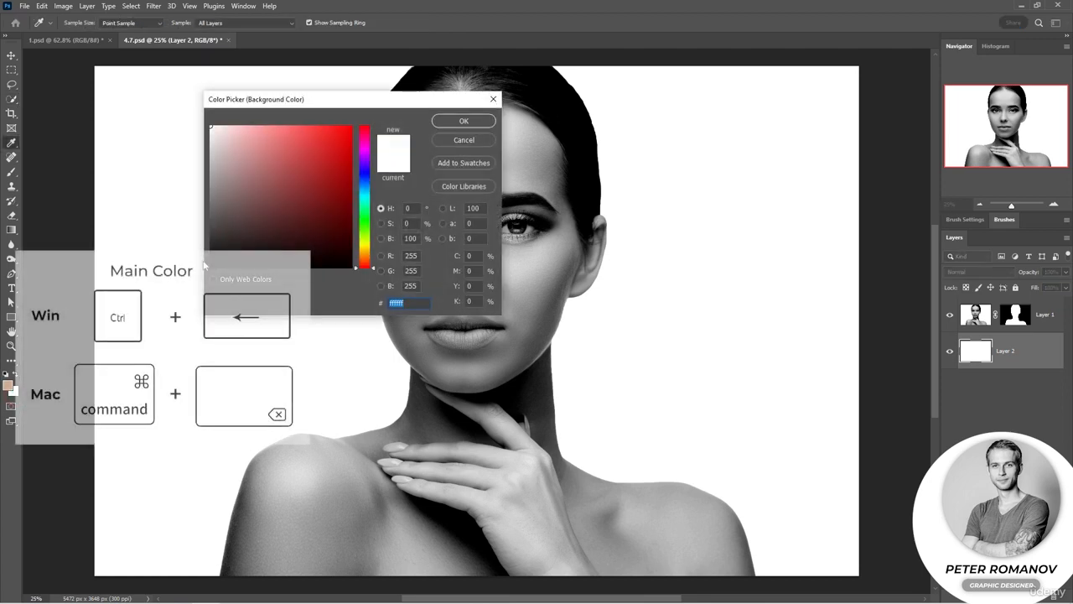
{"action": "left_click", "coordinate": [489, 123]}
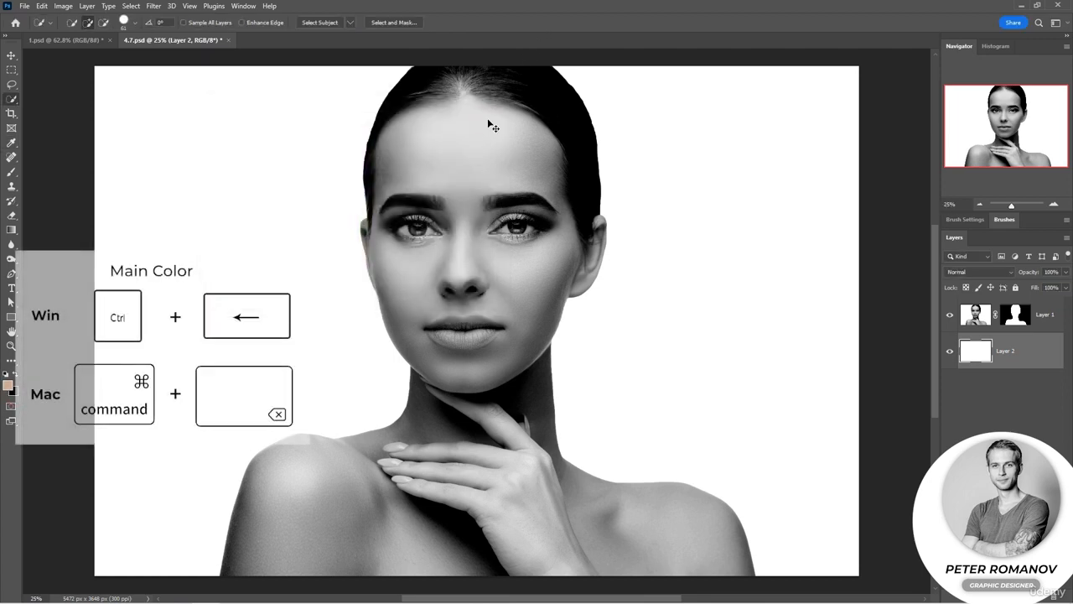
{"action": "key", "text": "ctrl+BackSpace"}
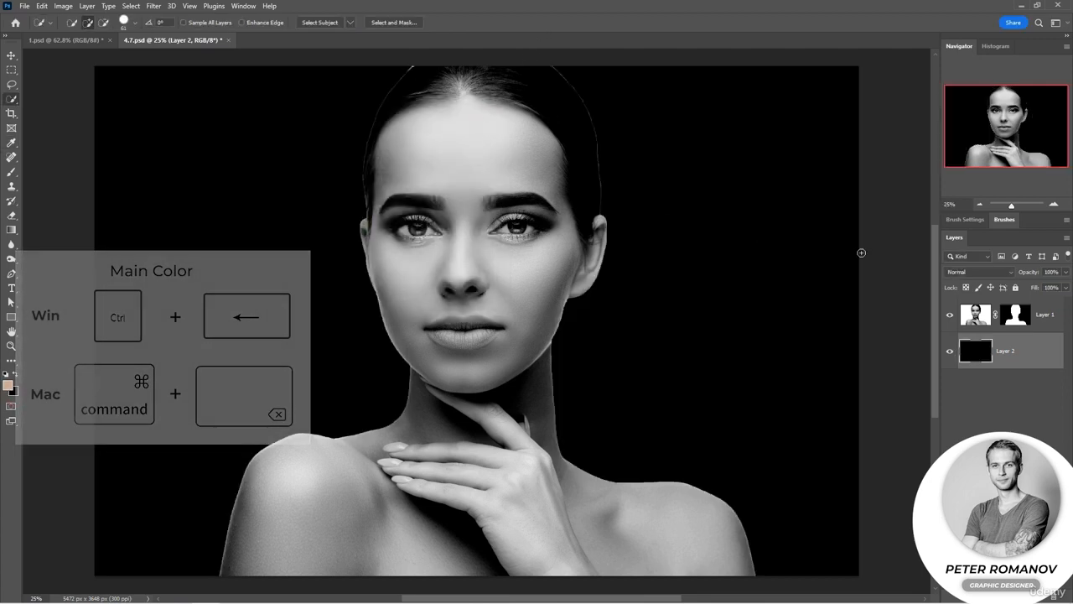
Step: Feather the portrait's layer mask by 2.9 px
{"action": "double_click", "coordinate": [1024, 316]}
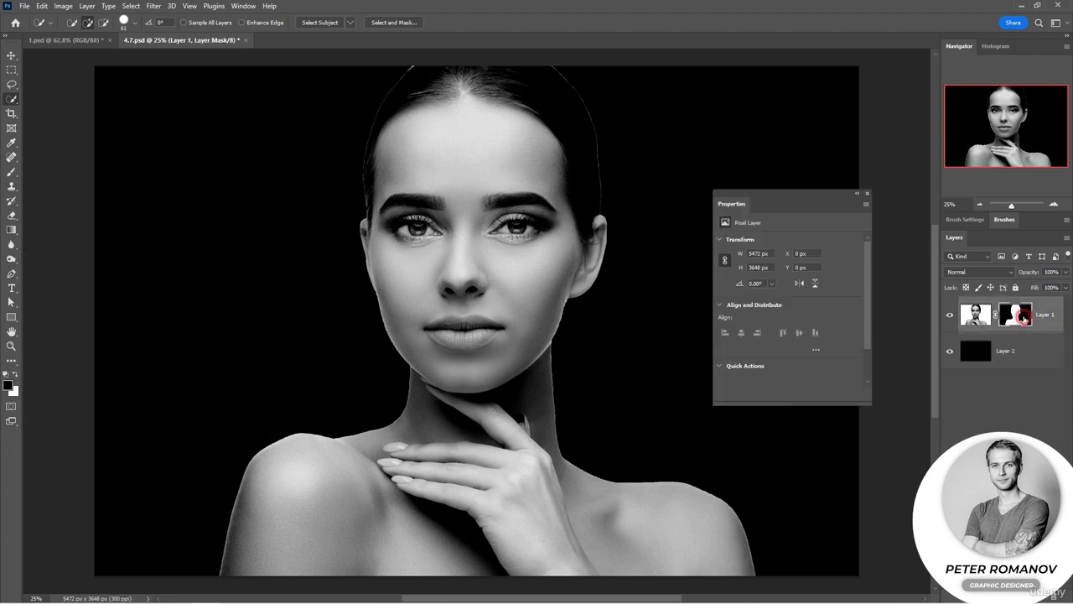
{"action": "left_click_drag", "start_coordinate": [721, 316], "coordinate": [739, 317]}
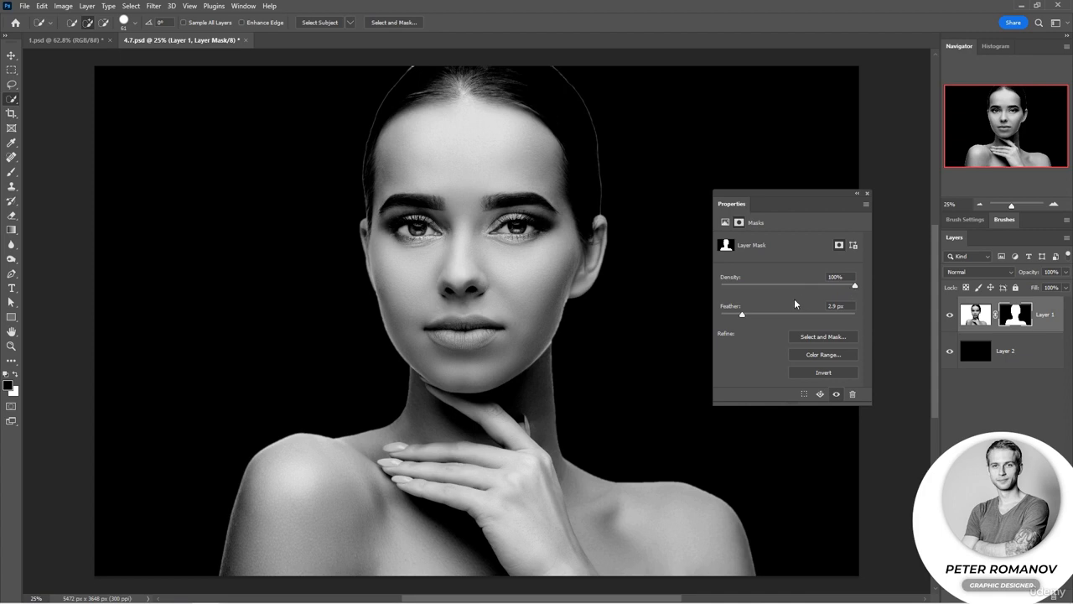
{"action": "left_click", "coordinate": [868, 194]}
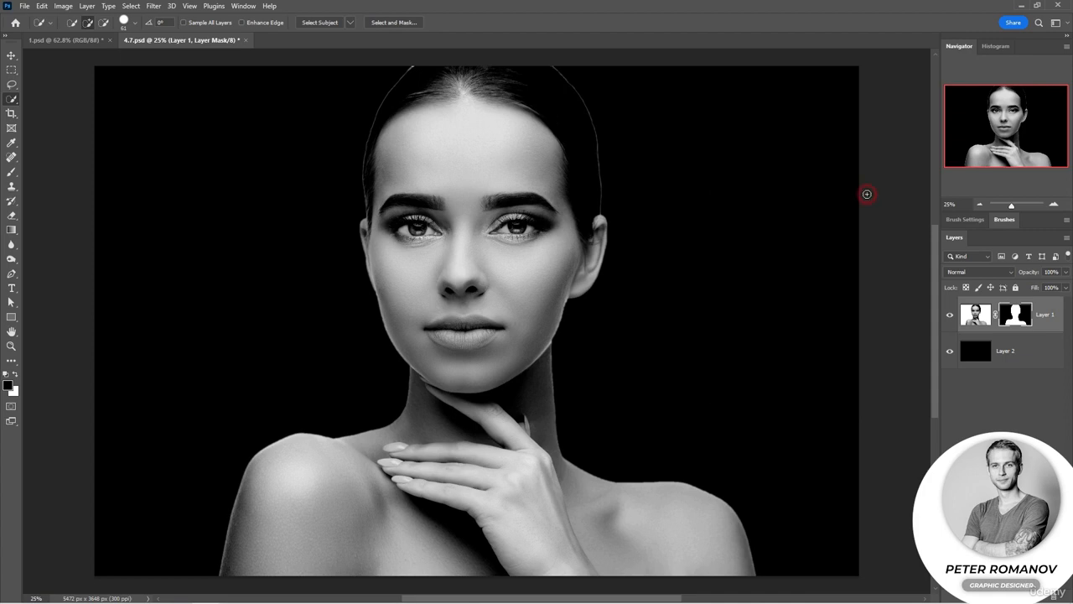
Step: Paint black on the mask with a soft brush at 31% flow to soften the hair and cheek edges
{"action": "left_click", "coordinate": [15, 174]}
{"action": "right_click", "coordinate": [252, 207]}
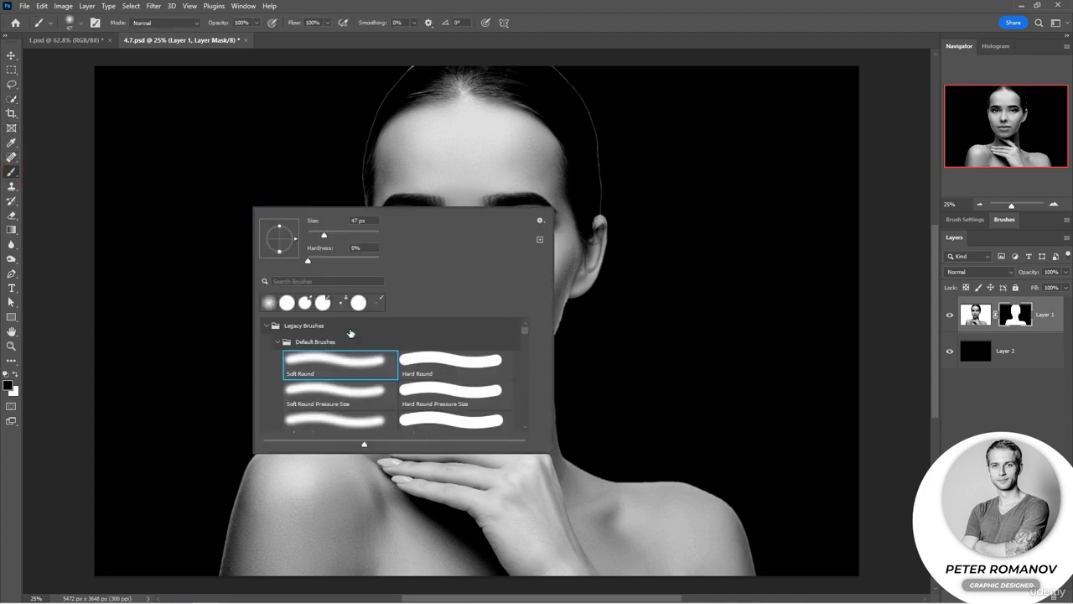
{"action": "left_click", "coordinate": [338, 233]}
{"action": "left_click", "coordinate": [351, 233]}
{"action": "left_click_drag", "start_coordinate": [293, 24], "coordinate": [256, 31]}
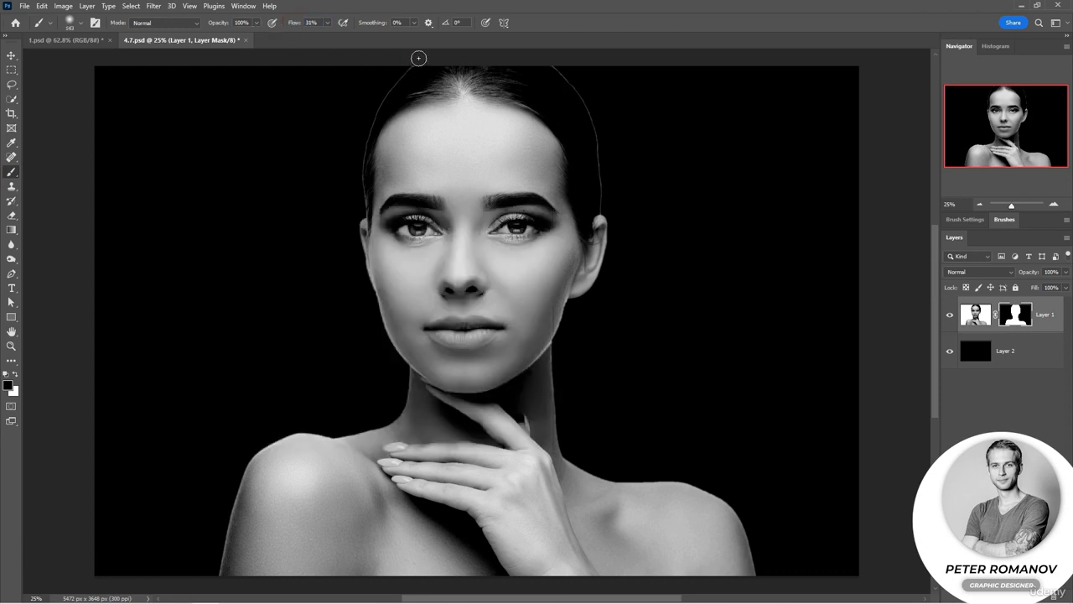
{"action": "mouse_move", "coordinate": [382, 97]}
{"action": "left_mouse_down"}
{"action": "mouse_move", "coordinate": [357, 187]}
{"action": "mouse_move", "coordinate": [394, 85]}
{"action": "mouse_move", "coordinate": [360, 150]}
{"action": "mouse_move", "coordinate": [368, 120]}
{"action": "mouse_move", "coordinate": [363, 199]}
{"action": "left_mouse_up"}
{"action": "mouse_move", "coordinate": [546, 65]}
{"action": "left_mouse_down"}
{"action": "mouse_move", "coordinate": [598, 153]}
{"action": "mouse_move", "coordinate": [595, 132]}
{"action": "mouse_move", "coordinate": [602, 206]}
{"action": "left_mouse_up"}
{"action": "mouse_move", "coordinate": [590, 326]}
{"action": "left_mouse_down"}
{"action": "mouse_move", "coordinate": [568, 311]}
{"action": "mouse_move", "coordinate": [568, 328]}
{"action": "mouse_move", "coordinate": [565, 311]}
{"action": "mouse_move", "coordinate": [562, 417]}
{"action": "mouse_move", "coordinate": [558, 354]}
{"action": "mouse_move", "coordinate": [582, 462]}
{"action": "mouse_move", "coordinate": [654, 481]}
{"action": "mouse_move", "coordinate": [691, 473]}
{"action": "left_mouse_up"}
{"action": "key", "text": "ctrl+z"}
{"action": "mouse_move", "coordinate": [568, 303]}
{"action": "left_mouse_down"}
{"action": "mouse_move", "coordinate": [556, 346]}
{"action": "mouse_move", "coordinate": [575, 342]}
{"action": "left_mouse_up"}
{"action": "key", "text": "ctrl+z"}
{"action": "left_click_drag", "start_coordinate": [571, 302], "coordinate": [567, 335]}
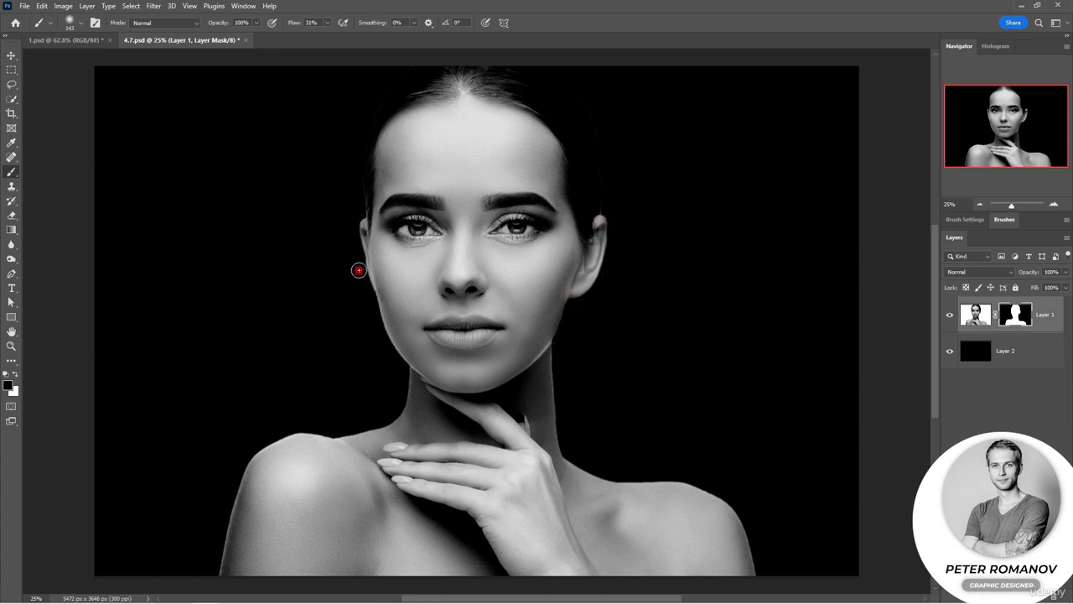
Step: Enlarge the brush to 205 px and soften the neck and shoulder edges on the mask
{"action": "mouse_move", "coordinate": [407, 381]}
{"action": "left_mouse_down"}
{"action": "mouse_move", "coordinate": [400, 400]}
{"action": "mouse_move", "coordinate": [351, 430]}
{"action": "mouse_move", "coordinate": [265, 437]}
{"action": "left_mouse_up"}
{"action": "key", "text": "ctrl+z"}
{"action": "mouse_move", "coordinate": [406, 372]}
{"action": "left_mouse_down"}
{"action": "mouse_move", "coordinate": [384, 419]}
{"action": "mouse_move", "coordinate": [406, 389]}
{"action": "mouse_move", "coordinate": [380, 420]}
{"action": "mouse_move", "coordinate": [345, 430]}
{"action": "mouse_move", "coordinate": [400, 410]}
{"action": "left_mouse_up"}
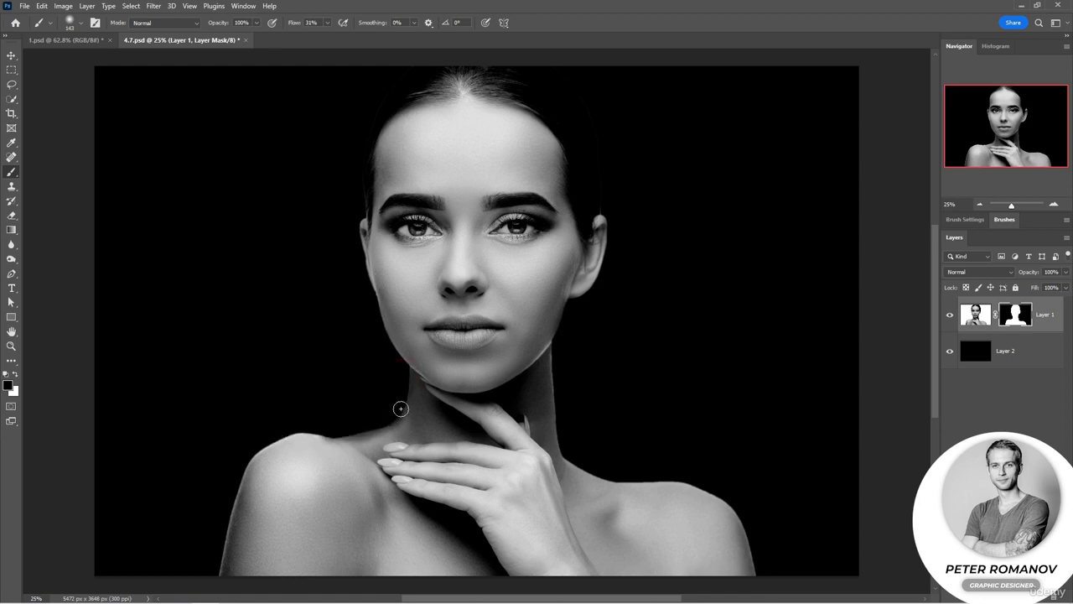
{"action": "right_click", "coordinate": [289, 385]}
{"action": "left_click", "coordinate": [411, 387]}
{"action": "left_click", "coordinate": [265, 421]}
{"action": "mouse_move", "coordinate": [240, 462]}
{"action": "left_mouse_down"}
{"action": "mouse_move", "coordinate": [249, 450]}
{"action": "mouse_move", "coordinate": [218, 559]}
{"action": "mouse_move", "coordinate": [234, 539]}
{"action": "left_mouse_up"}
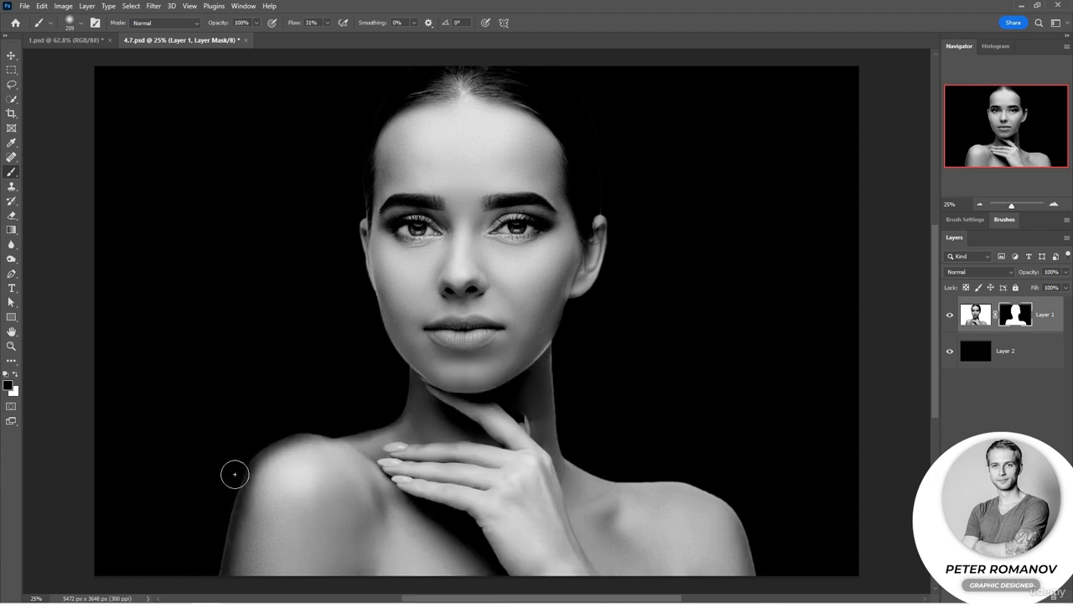
{"action": "mouse_move", "coordinate": [573, 447]}
{"action": "left_mouse_down"}
{"action": "mouse_move", "coordinate": [602, 467]}
{"action": "mouse_move", "coordinate": [686, 481]}
{"action": "mouse_move", "coordinate": [748, 514]}
{"action": "mouse_move", "coordinate": [769, 560]}
{"action": "left_mouse_up"}
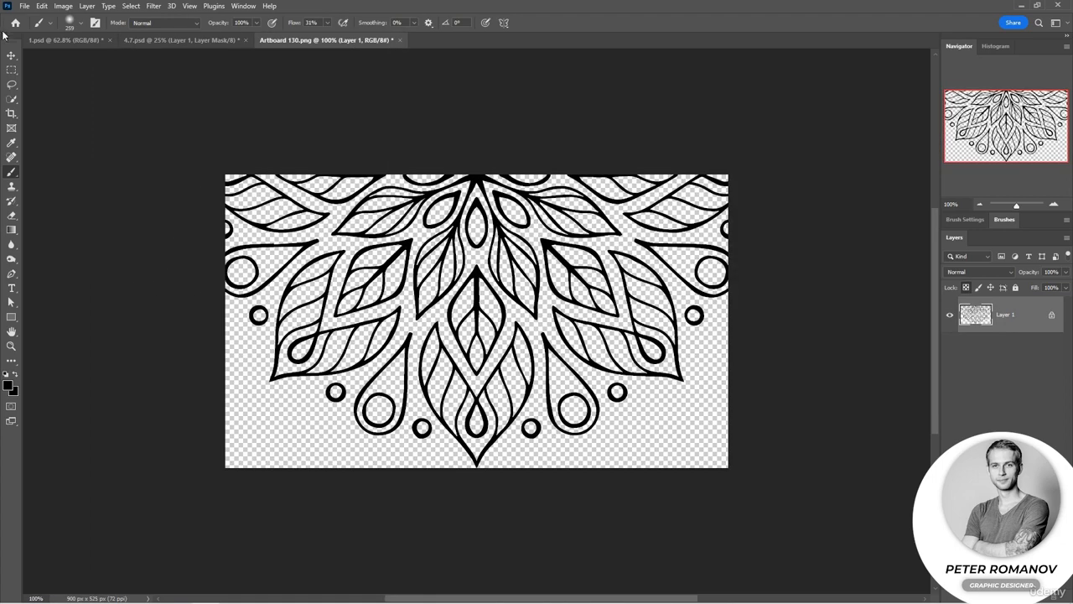
Step: Copy the mandala ornament from Artboard 130.png and paste it into 4.7.psd
{"action": "key", "text": "v"}
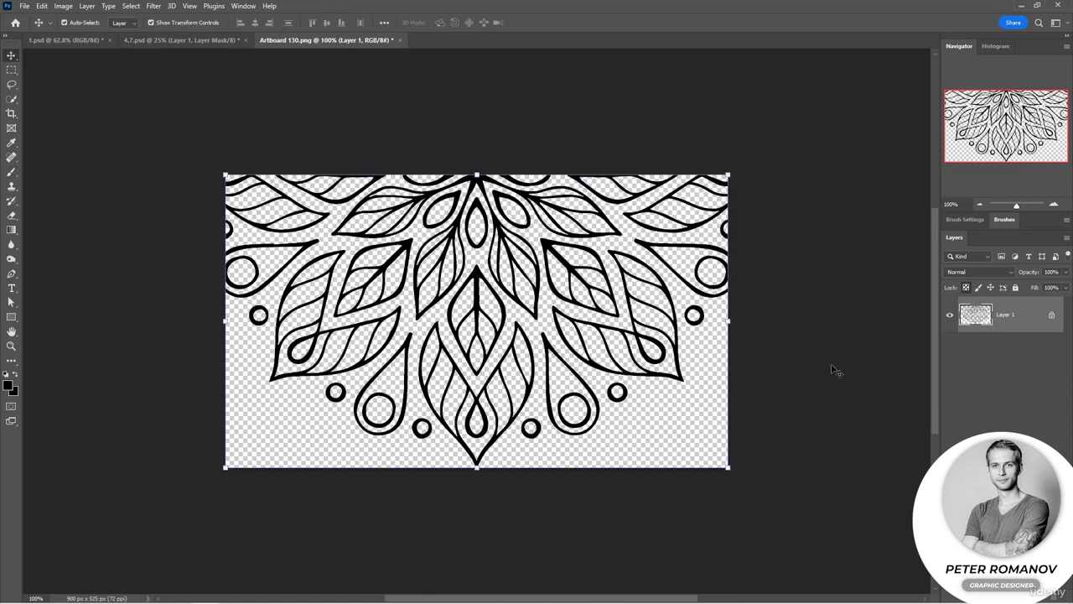
{"action": "key", "text": "ctrl+c"}
{"action": "left_click", "coordinate": [177, 40]}
{"action": "key", "text": "ctrl+v"}
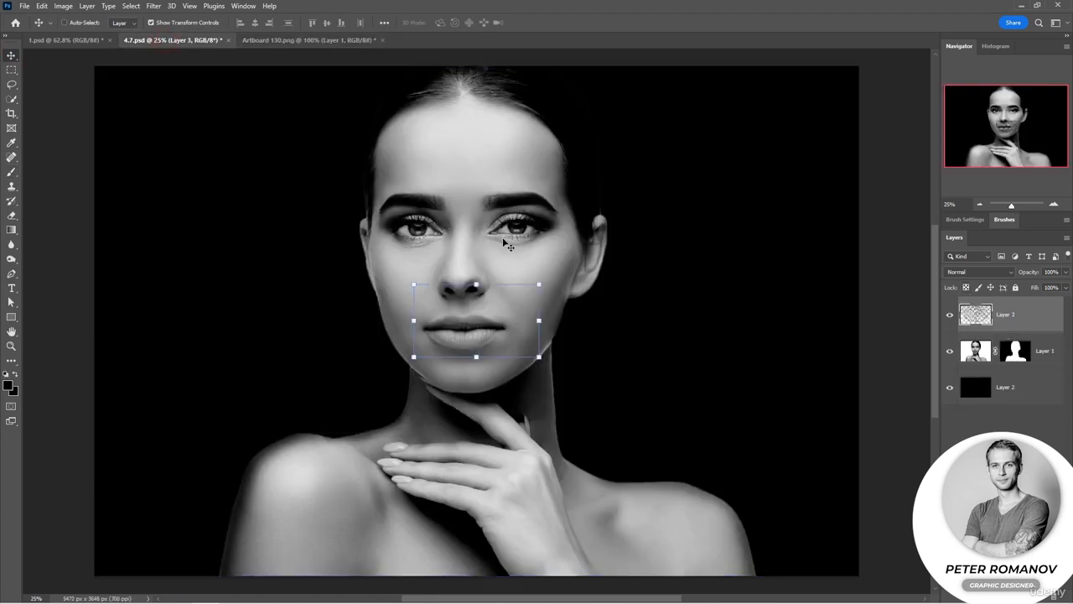
Step: Rotate the ornament 90°, scale it to about 222%, and place it over the right half of the face
{"action": "left_click_drag", "start_coordinate": [548, 279], "coordinate": [503, 386]}
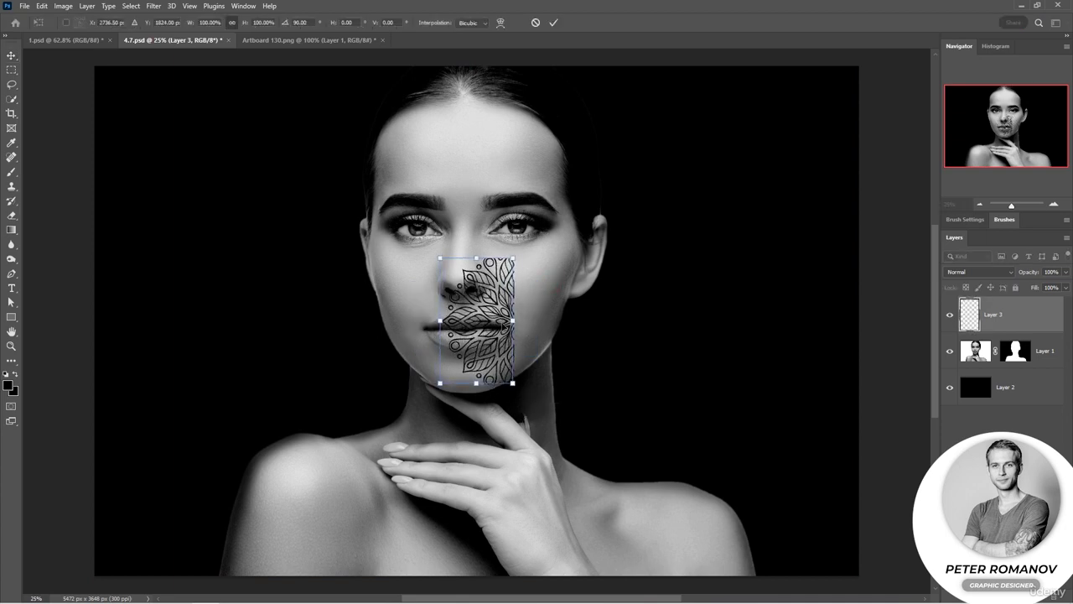
{"action": "left_click_drag", "start_coordinate": [515, 258], "coordinate": [620, 134]}
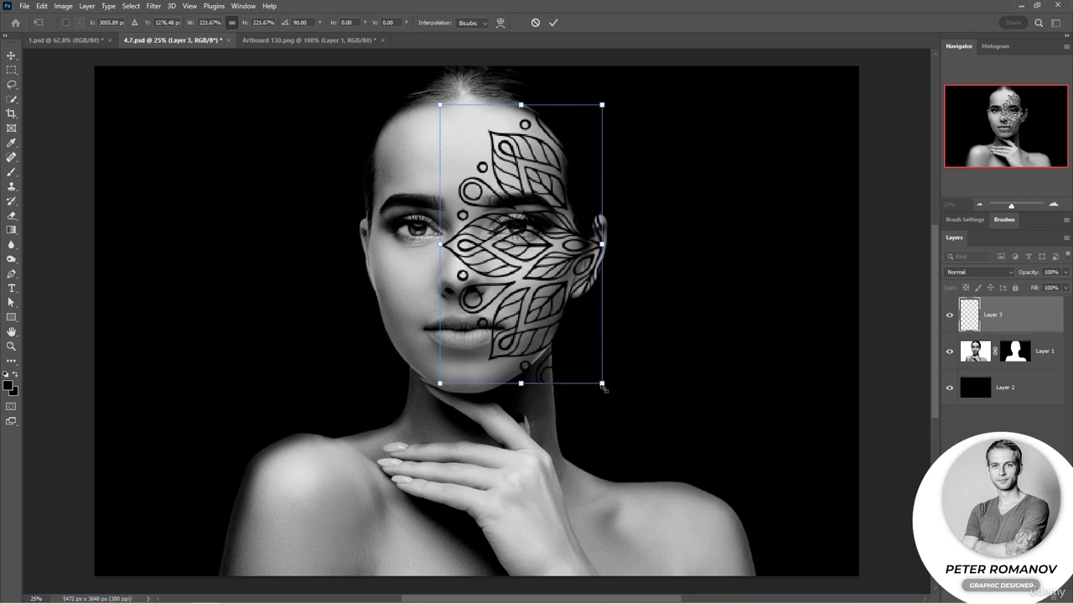
{"action": "left_click_drag", "start_coordinate": [603, 387], "coordinate": [610, 390]}
{"action": "left_click_drag", "start_coordinate": [570, 277], "coordinate": [570, 249]}
{"action": "key", "text": "Return"}
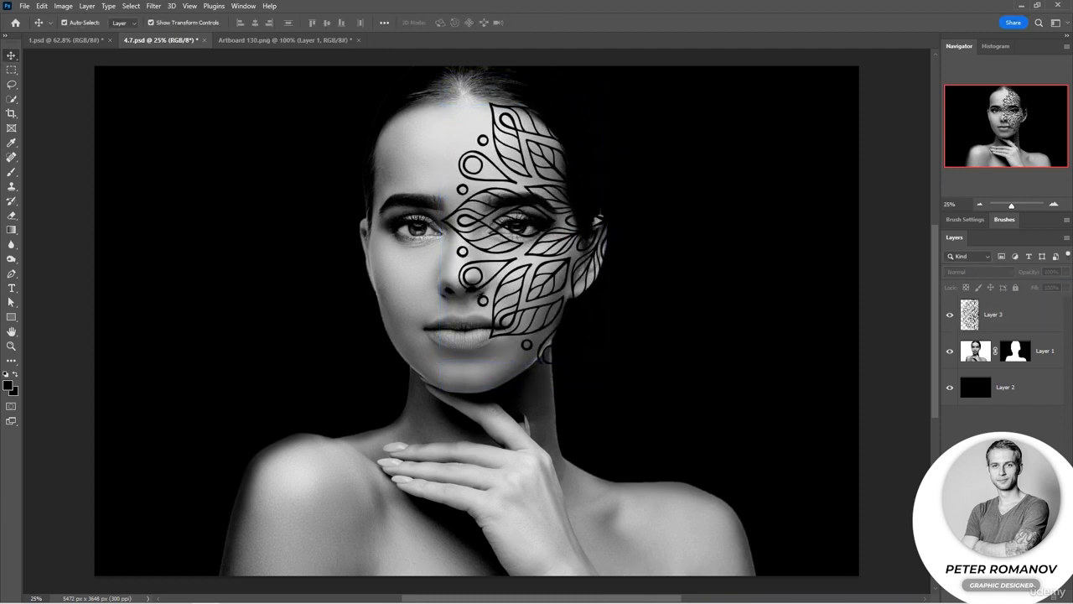
Step: Add a new empty layer above the black background and move the ornament layer below the portrait
{"action": "left_click", "coordinate": [1014, 397]}
{"action": "key", "text": "ctrl+shift+alt+n"}
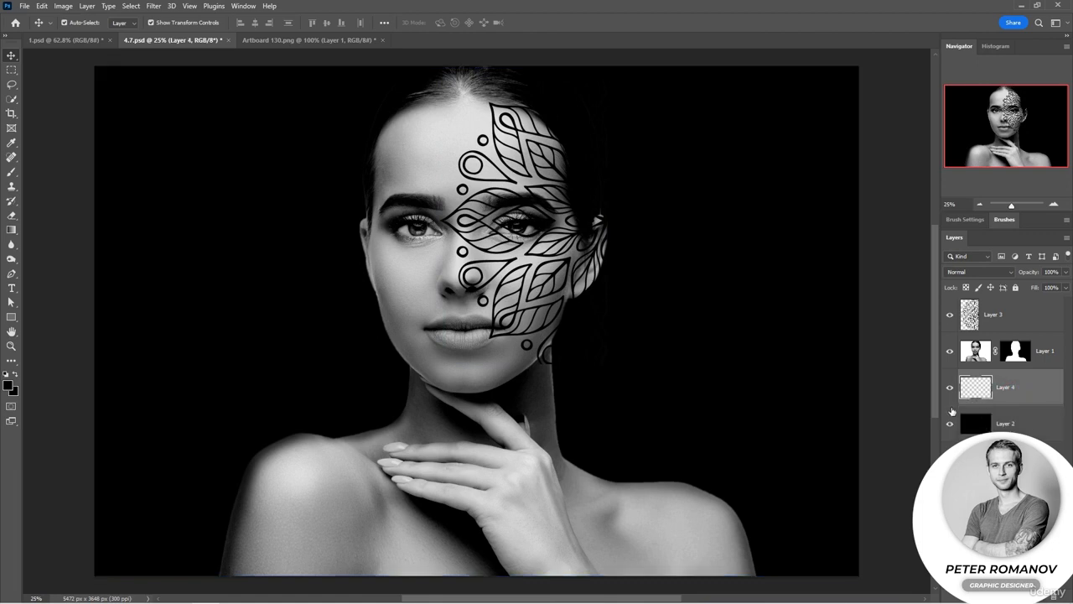
{"action": "left_click_drag", "start_coordinate": [1017, 313], "coordinate": [1011, 369]}
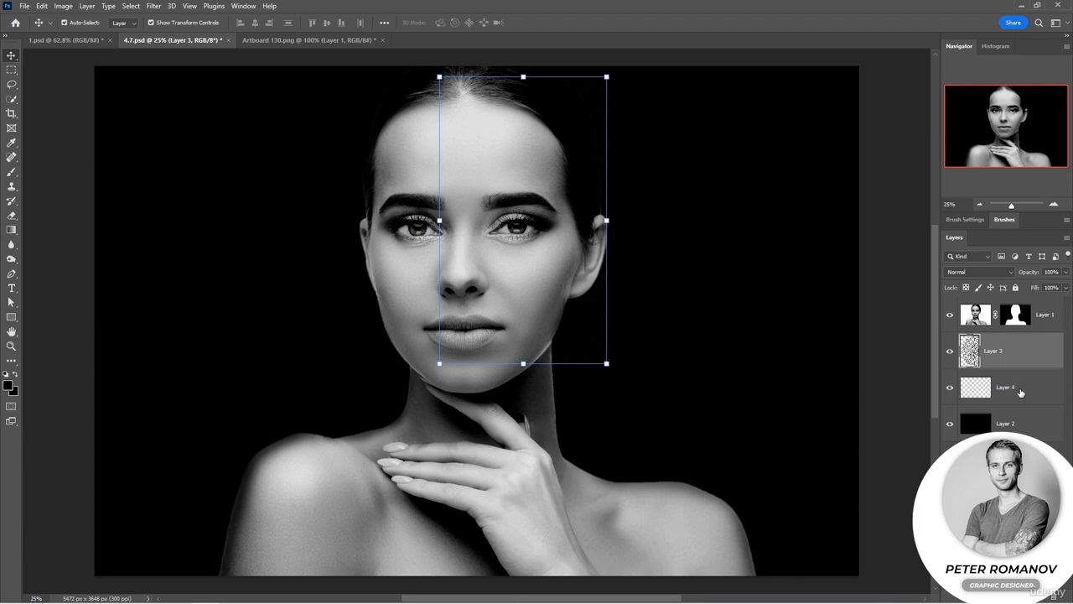
Step: Group the ornament layer together with the new empty layer and expand the group
{"action": "left_click", "coordinate": [1020, 391], "text": "ctrl"}
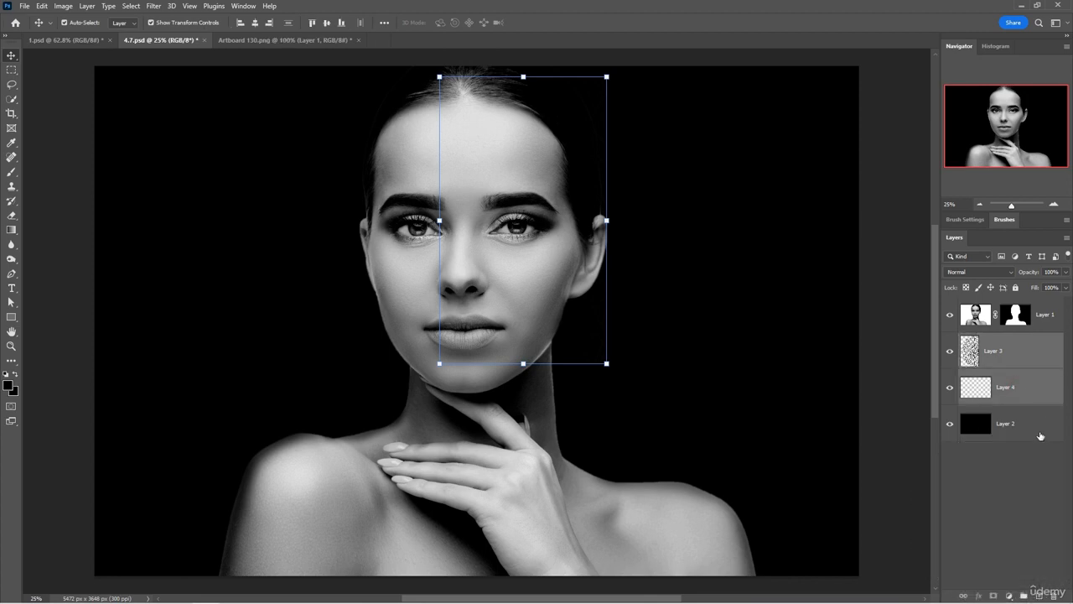
{"action": "left_click", "coordinate": [1021, 594]}
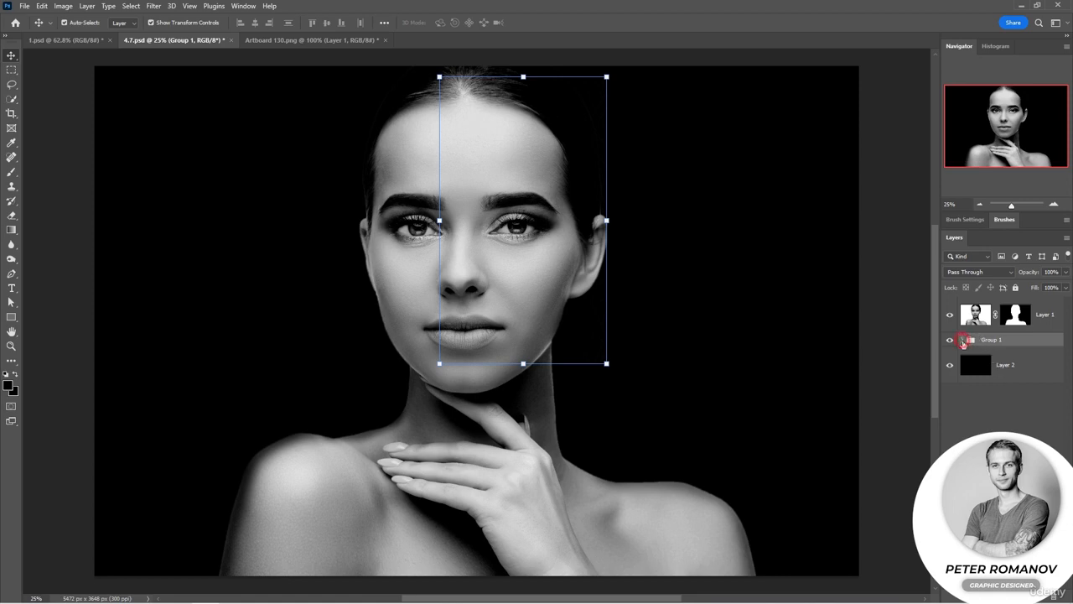
{"action": "left_click", "coordinate": [963, 339]}
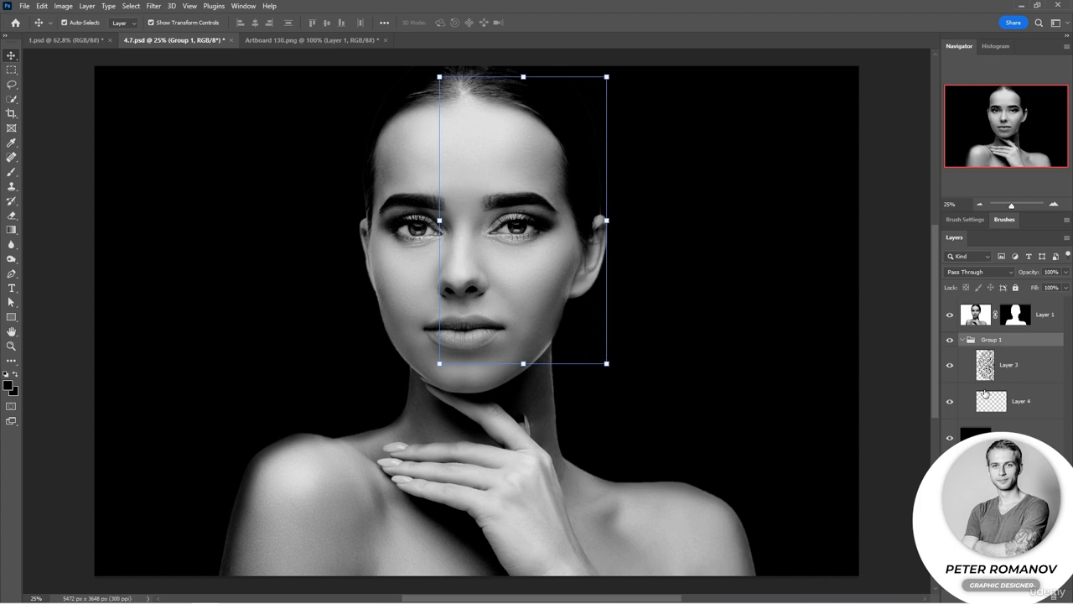
Step: Clip the portrait layer to the group and hide the ornament layer
{"action": "left_click", "coordinate": [1027, 330], "text": "alt"}
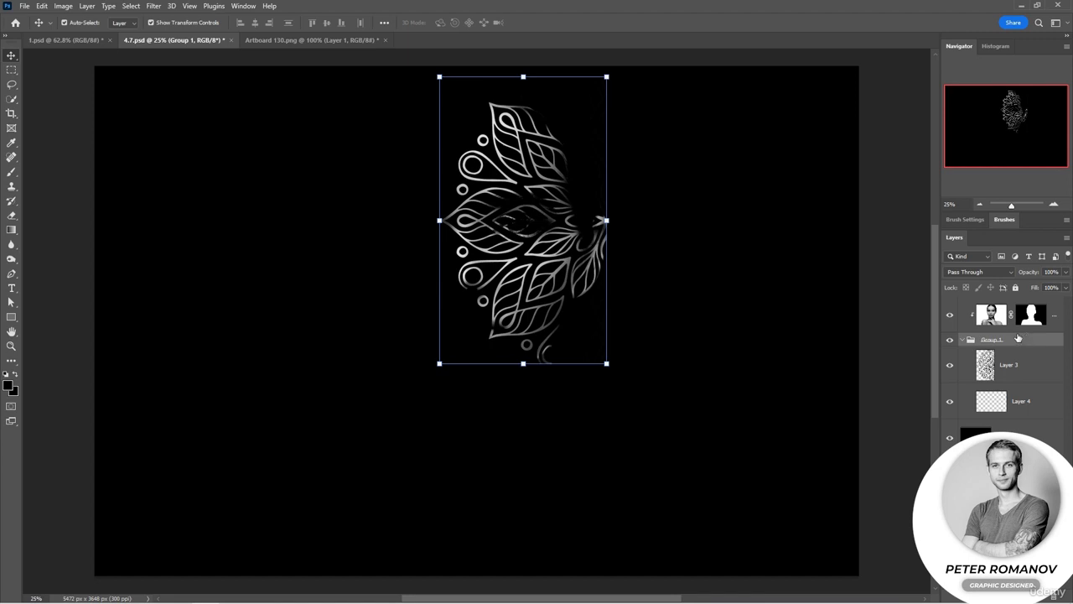
{"action": "left_click", "coordinate": [950, 366]}
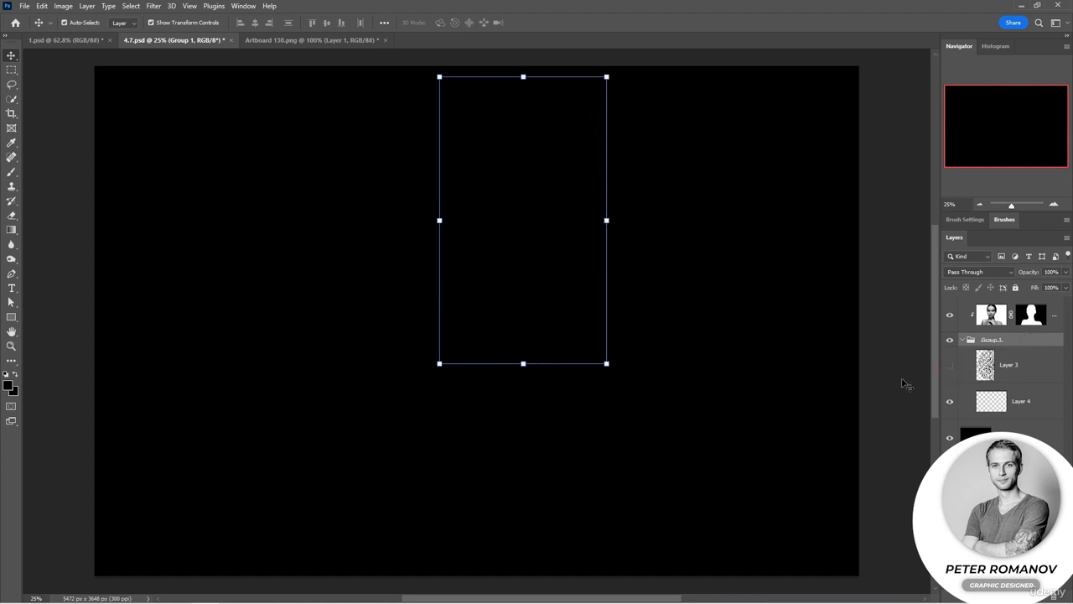
Step: Paint on the empty layer with a 700 px brush at 60% opacity to reveal the face
{"action": "left_click", "coordinate": [1036, 405]}
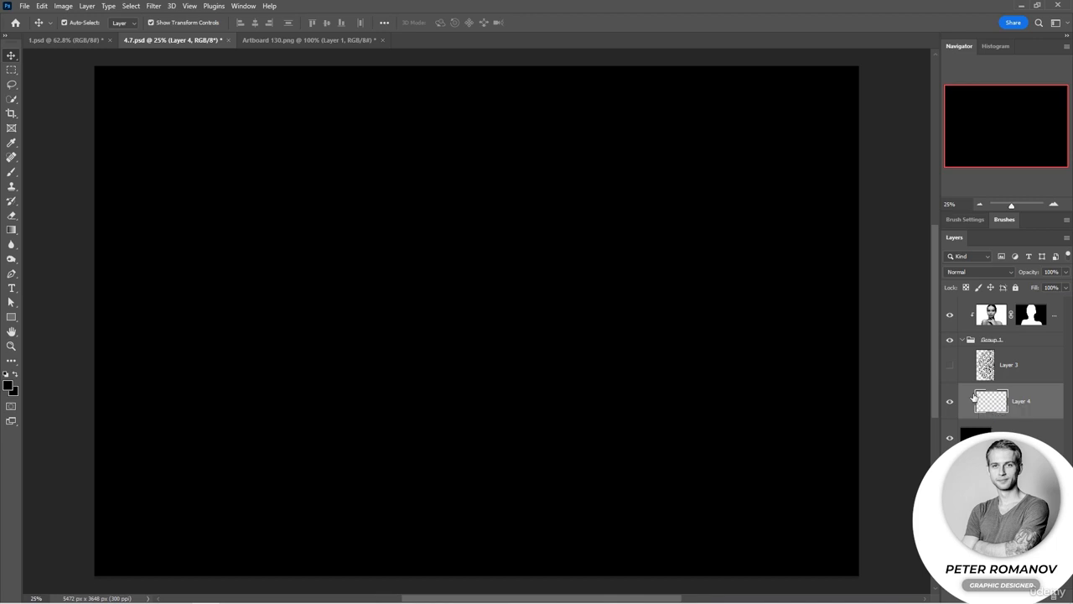
{"action": "key", "text": "b"}
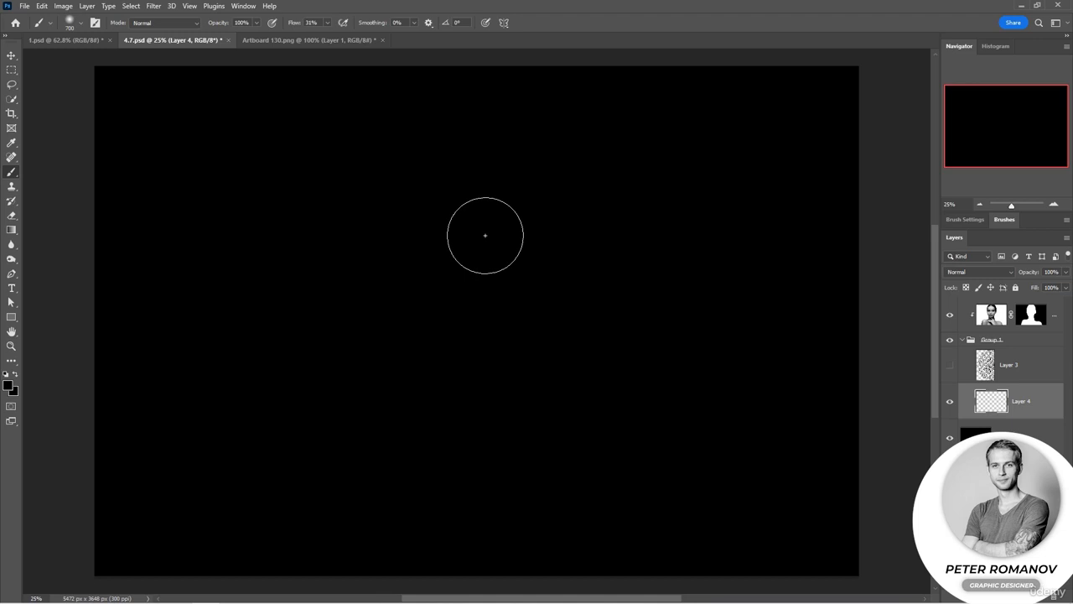
{"action": "key", "text": "6"}
{"action": "key", "text": "shift+0"}
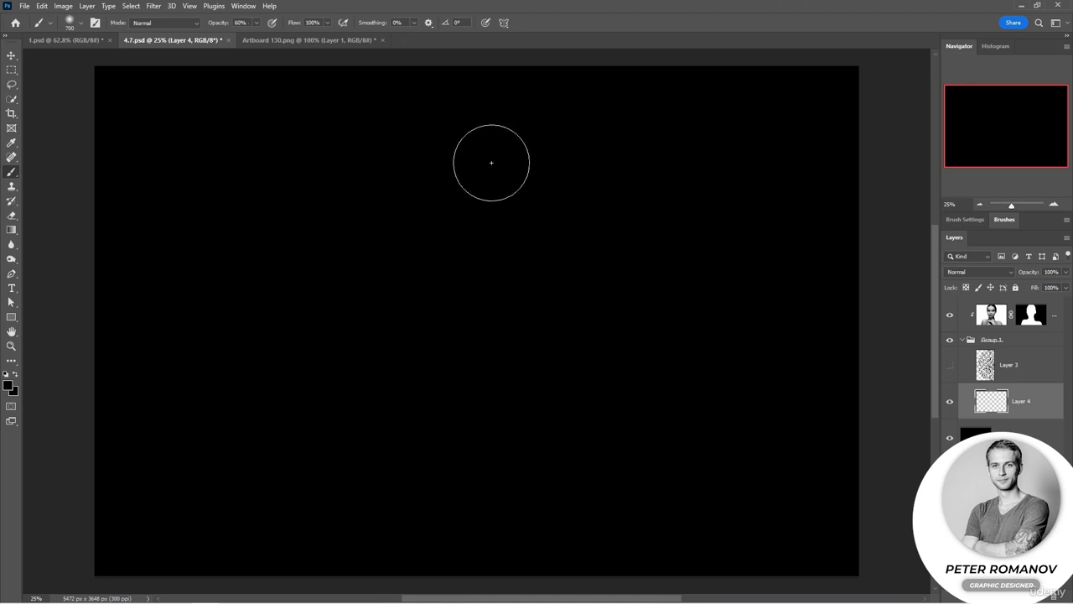
{"action": "mouse_move", "coordinate": [462, 156]}
{"action": "left_mouse_down"}
{"action": "mouse_move", "coordinate": [444, 203]}
{"action": "mouse_move", "coordinate": [500, 210]}
{"action": "mouse_move", "coordinate": [472, 228]}
{"action": "mouse_move", "coordinate": [466, 249]}
{"action": "mouse_move", "coordinate": [487, 256]}
{"action": "mouse_move", "coordinate": [442, 268]}
{"action": "mouse_move", "coordinate": [491, 300]}
{"action": "mouse_move", "coordinate": [459, 318]}
{"action": "mouse_move", "coordinate": [459, 347]}
{"action": "mouse_move", "coordinate": [464, 380]}
{"action": "left_mouse_up"}
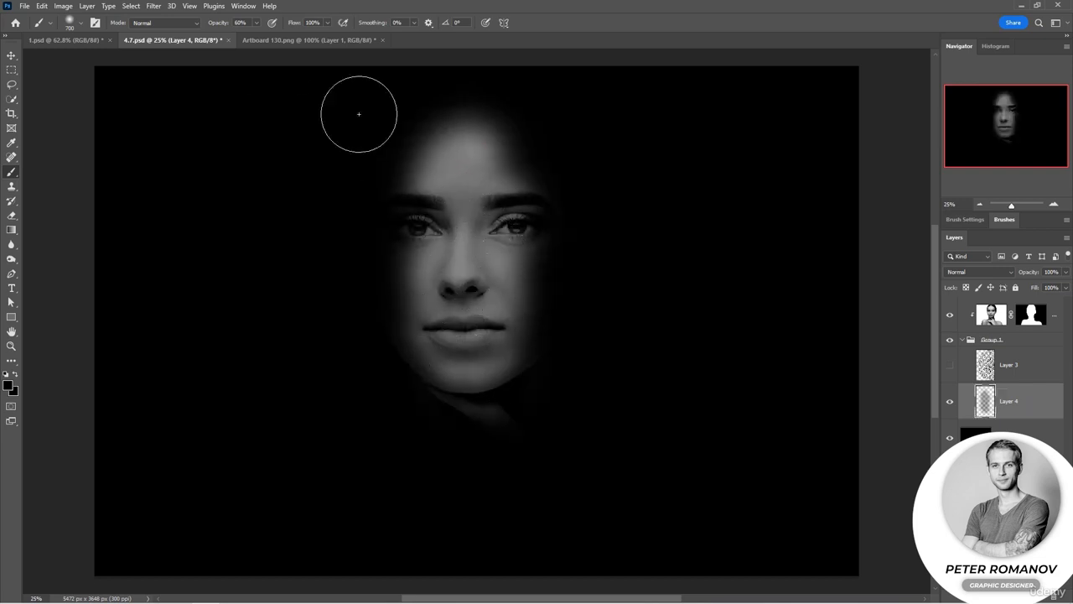
Step: Continue revealing the face, neck and shoulders with brush strokes at 36%, 100% and 46% opacity
{"action": "left_click_drag", "start_coordinate": [221, 27], "coordinate": [206, 24]}
{"action": "mouse_move", "coordinate": [470, 140]}
{"action": "left_mouse_down"}
{"action": "mouse_move", "coordinate": [434, 162]}
{"action": "mouse_move", "coordinate": [414, 230]}
{"action": "mouse_move", "coordinate": [412, 304]}
{"action": "mouse_move", "coordinate": [459, 340]}
{"action": "mouse_move", "coordinate": [511, 297]}
{"action": "mouse_move", "coordinate": [511, 191]}
{"action": "mouse_move", "coordinate": [486, 160]}
{"action": "mouse_move", "coordinate": [526, 254]}
{"action": "mouse_move", "coordinate": [507, 324]}
{"action": "left_mouse_up"}
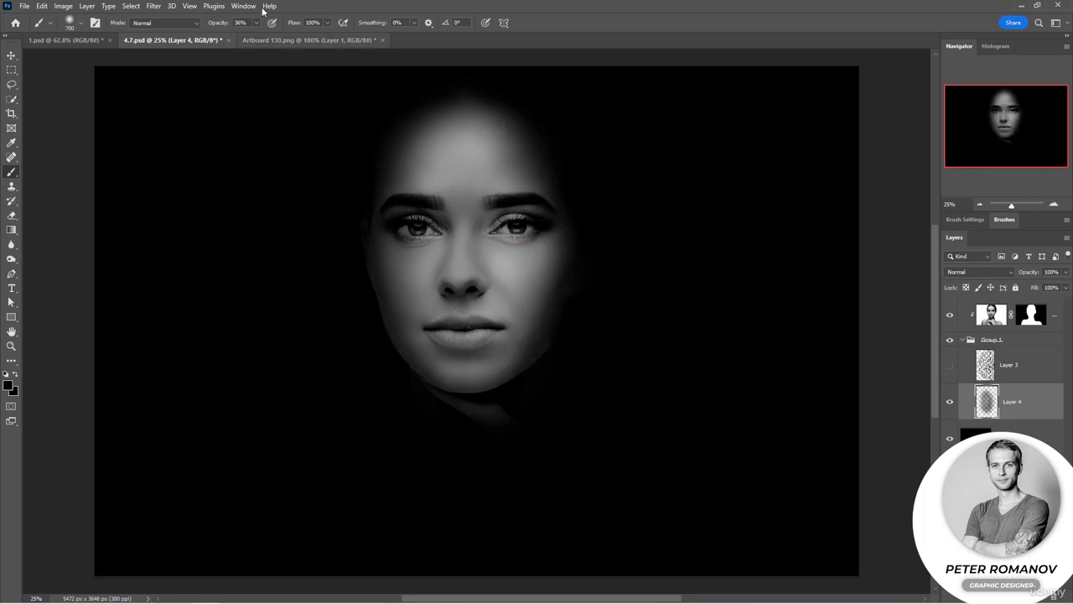
{"action": "left_click_drag", "start_coordinate": [219, 24], "coordinate": [241, 23]}
{"action": "mouse_move", "coordinate": [503, 135]}
{"action": "left_mouse_down"}
{"action": "mouse_move", "coordinate": [526, 181]}
{"action": "mouse_move", "coordinate": [529, 301]}
{"action": "mouse_move", "coordinate": [536, 278]}
{"action": "mouse_move", "coordinate": [449, 163]}
{"action": "mouse_move", "coordinate": [456, 150]}
{"action": "mouse_move", "coordinate": [432, 206]}
{"action": "mouse_move", "coordinate": [477, 481]}
{"action": "mouse_move", "coordinate": [465, 435]}
{"action": "mouse_move", "coordinate": [439, 425]}
{"action": "mouse_move", "coordinate": [412, 452]}
{"action": "mouse_move", "coordinate": [432, 455]}
{"action": "mouse_move", "coordinate": [408, 485]}
{"action": "mouse_move", "coordinate": [326, 513]}
{"action": "mouse_move", "coordinate": [314, 535]}
{"action": "mouse_move", "coordinate": [392, 507]}
{"action": "mouse_move", "coordinate": [501, 544]}
{"action": "mouse_move", "coordinate": [382, 535]}
{"action": "mouse_move", "coordinate": [462, 555]}
{"action": "mouse_move", "coordinate": [562, 540]}
{"action": "mouse_move", "coordinate": [483, 475]}
{"action": "mouse_move", "coordinate": [493, 310]}
{"action": "mouse_move", "coordinate": [533, 445]}
{"action": "mouse_move", "coordinate": [595, 535]}
{"action": "mouse_move", "coordinate": [684, 548]}
{"action": "mouse_move", "coordinate": [714, 575]}
{"action": "mouse_move", "coordinate": [610, 513]}
{"action": "mouse_move", "coordinate": [691, 576]}
{"action": "mouse_move", "coordinate": [352, 527]}
{"action": "mouse_move", "coordinate": [296, 542]}
{"action": "mouse_move", "coordinate": [354, 533]}
{"action": "mouse_move", "coordinate": [281, 572]}
{"action": "mouse_move", "coordinate": [365, 513]}
{"action": "mouse_move", "coordinate": [281, 556]}
{"action": "mouse_move", "coordinate": [288, 520]}
{"action": "mouse_move", "coordinate": [351, 511]}
{"action": "left_mouse_up"}
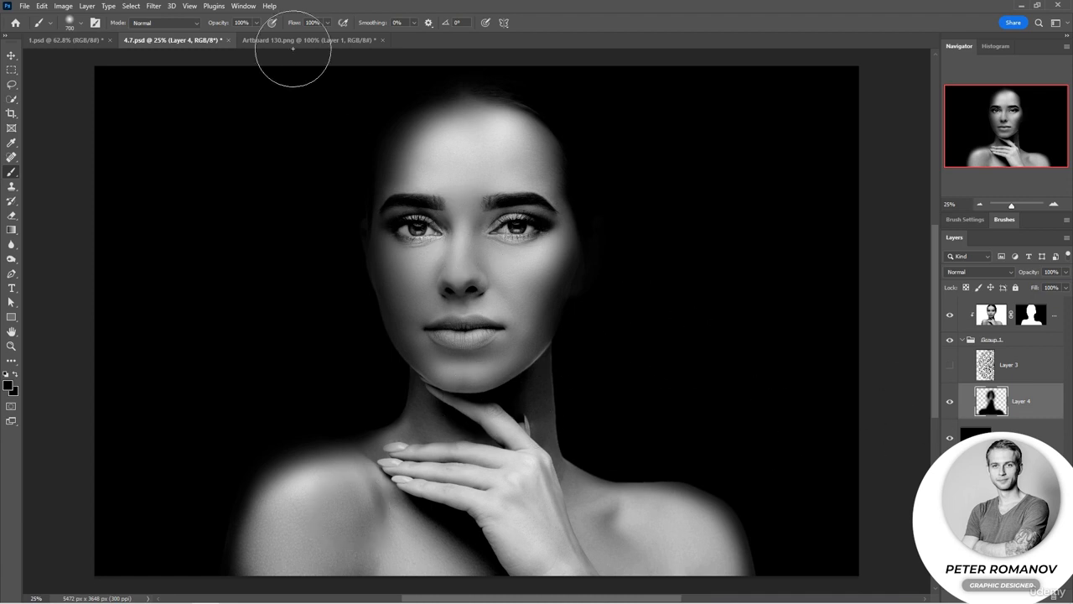
{"action": "left_click_drag", "start_coordinate": [228, 25], "coordinate": [193, 24]}
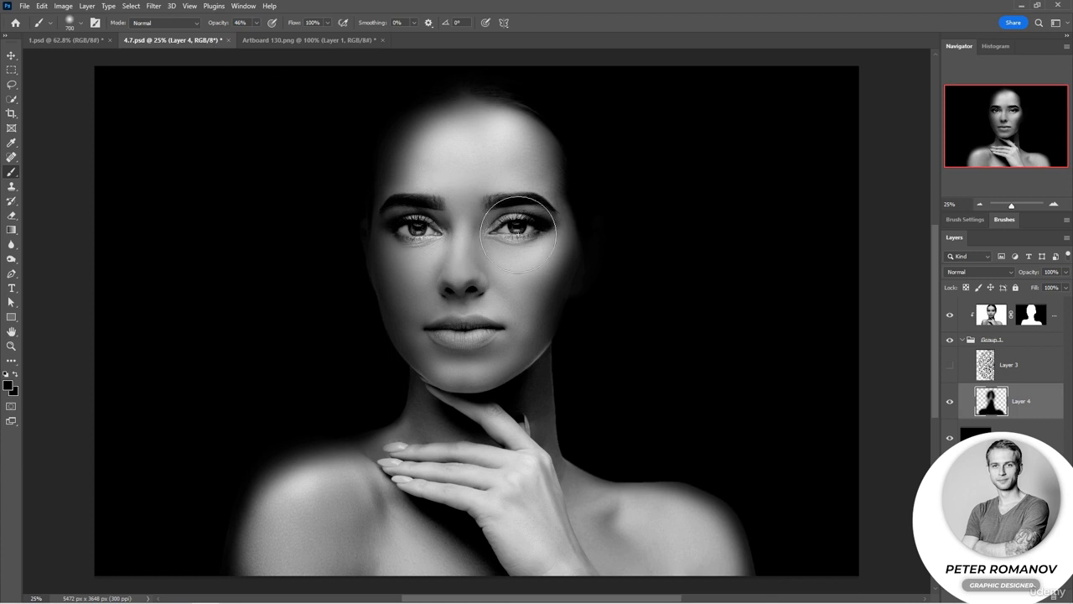
{"action": "mouse_move", "coordinate": [419, 328]}
{"action": "left_mouse_down"}
{"action": "mouse_move", "coordinate": [408, 302]}
{"action": "mouse_move", "coordinate": [354, 307]}
{"action": "mouse_move", "coordinate": [377, 263]}
{"action": "mouse_move", "coordinate": [393, 296]}
{"action": "left_mouse_up"}
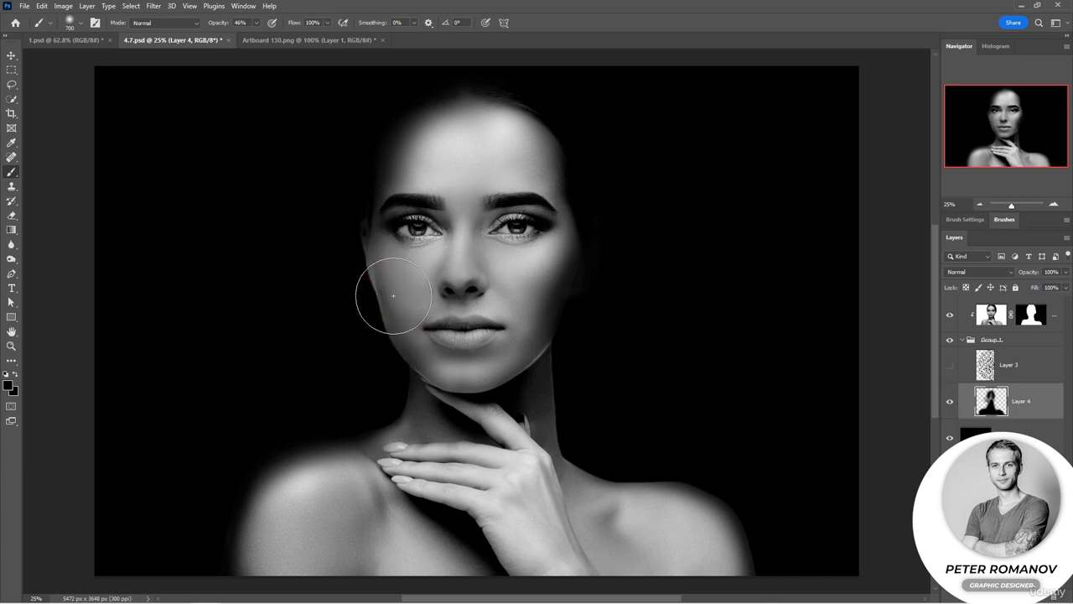
Step: Swap the foreground and background colours and undo a trial stroke near the right eye
{"action": "left_click", "coordinate": [16, 374]}
{"action": "mouse_move", "coordinate": [526, 217]}
{"action": "left_mouse_down"}
{"action": "mouse_move", "coordinate": [522, 339]}
{"action": "mouse_move", "coordinate": [539, 280]}
{"action": "mouse_move", "coordinate": [533, 215]}
{"action": "left_mouse_up"}
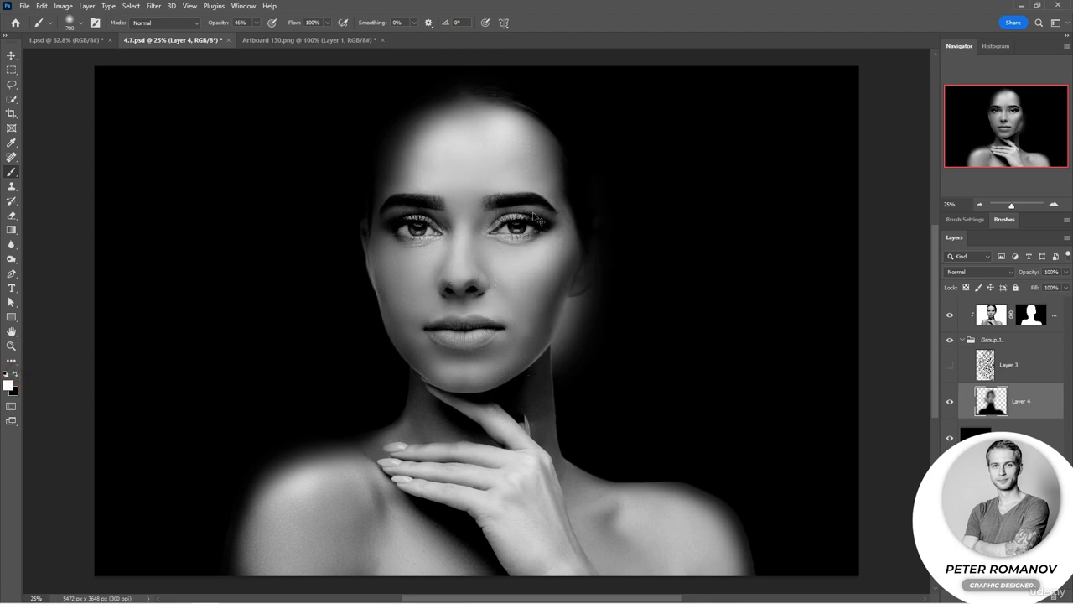
{"action": "key", "text": "ctrl+z"}
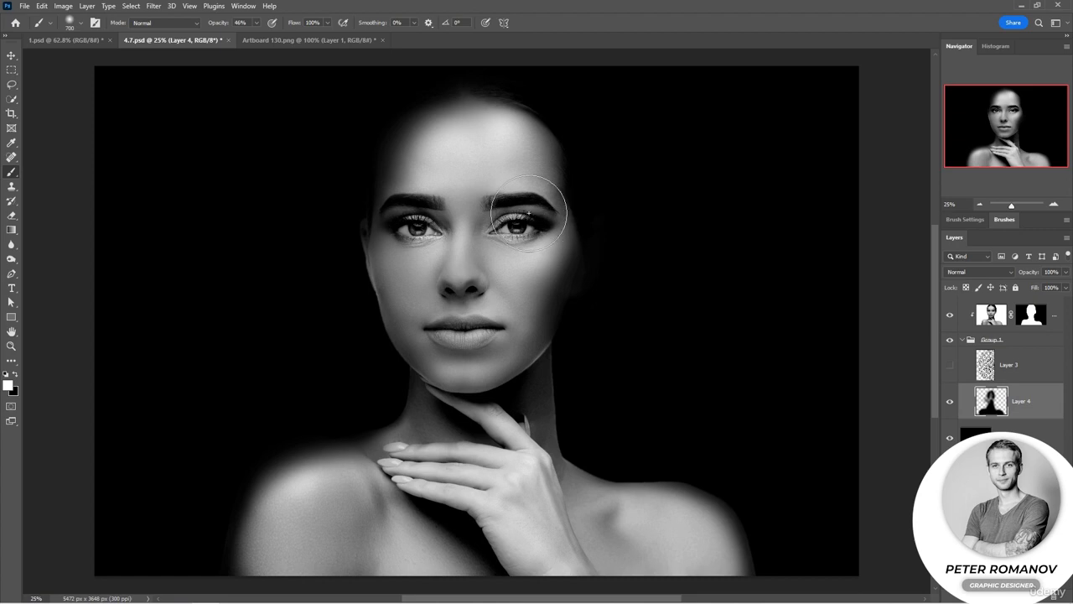
Step: Erase the right side of the face and forehead with the Eraser at 100% flow and 49% opacity
{"action": "left_click", "coordinate": [11, 216]}
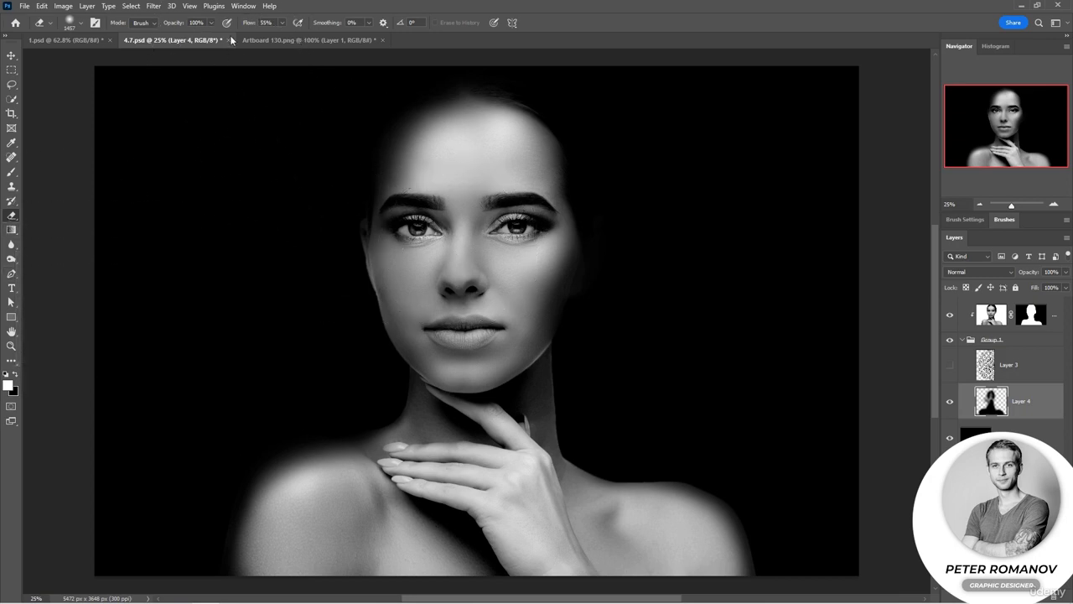
{"action": "left_click_drag", "start_coordinate": [246, 23], "coordinate": [283, 23]}
{"action": "left_click_drag", "start_coordinate": [176, 23], "coordinate": [158, 28]}
{"action": "left_click_drag", "start_coordinate": [514, 120], "coordinate": [527, 144]}
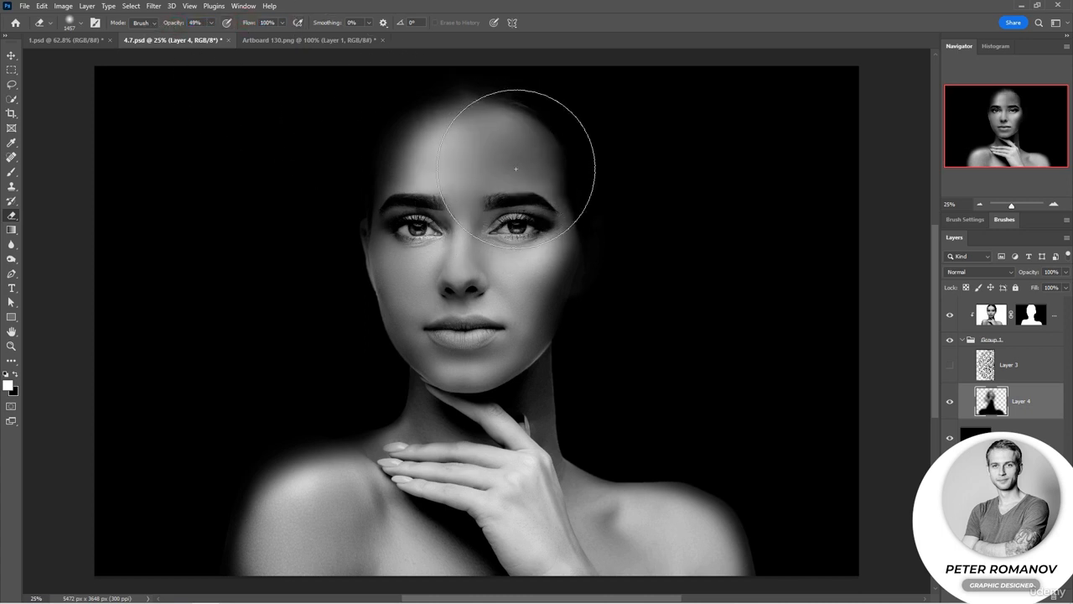
{"action": "mouse_move", "coordinate": [564, 208]}
{"action": "left_mouse_down"}
{"action": "mouse_move", "coordinate": [601, 212]}
{"action": "mouse_move", "coordinate": [620, 241]}
{"action": "left_mouse_up"}
{"action": "left_click", "coordinate": [582, 233]}
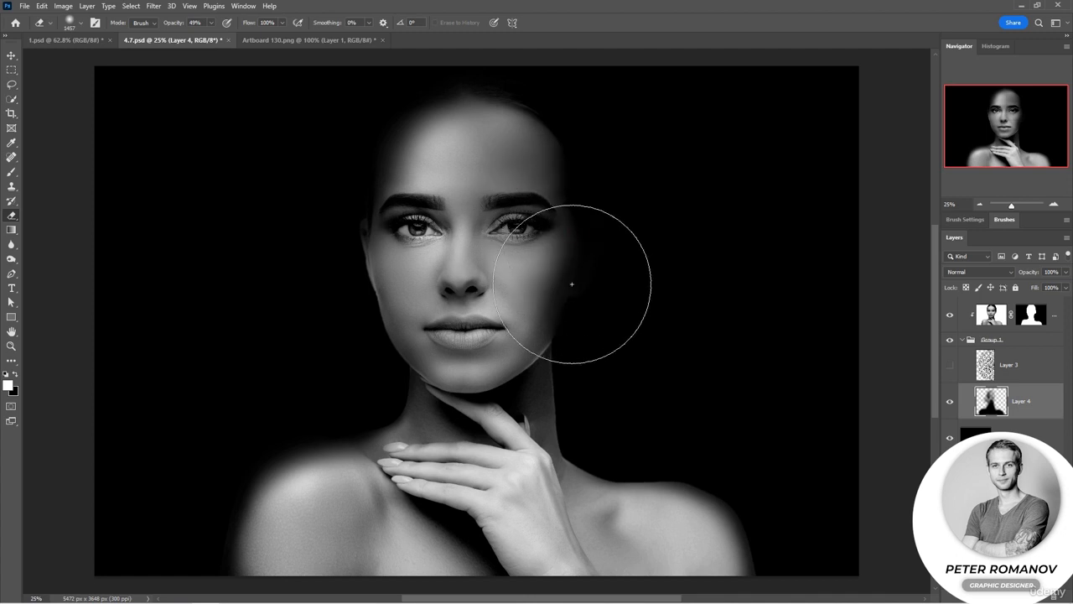
{"action": "left_click", "coordinate": [571, 284]}
{"action": "left_click", "coordinate": [565, 206]}
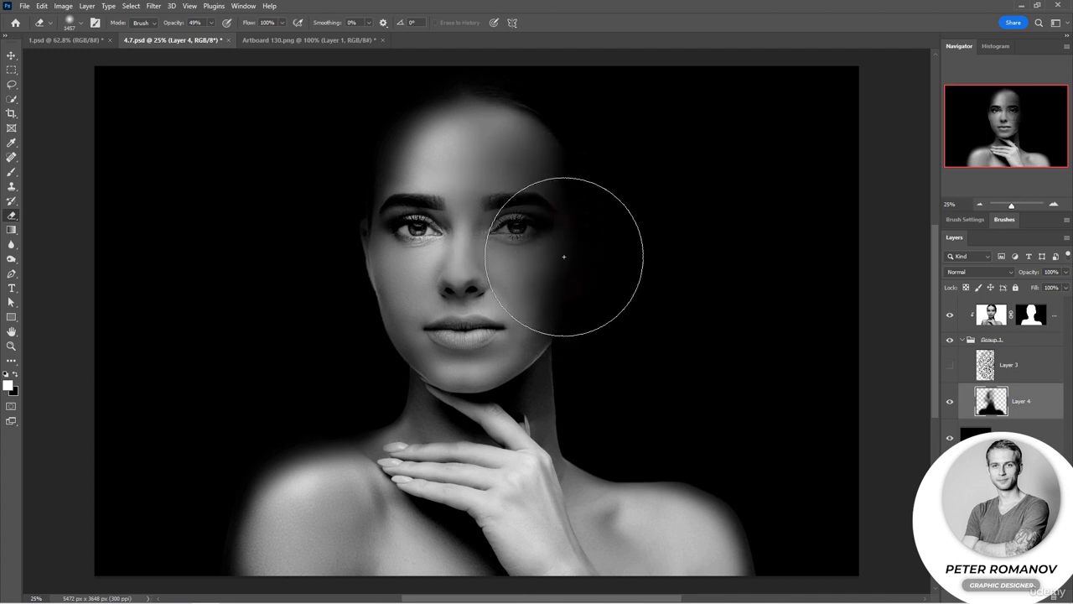
{"action": "left_click", "coordinate": [528, 109]}
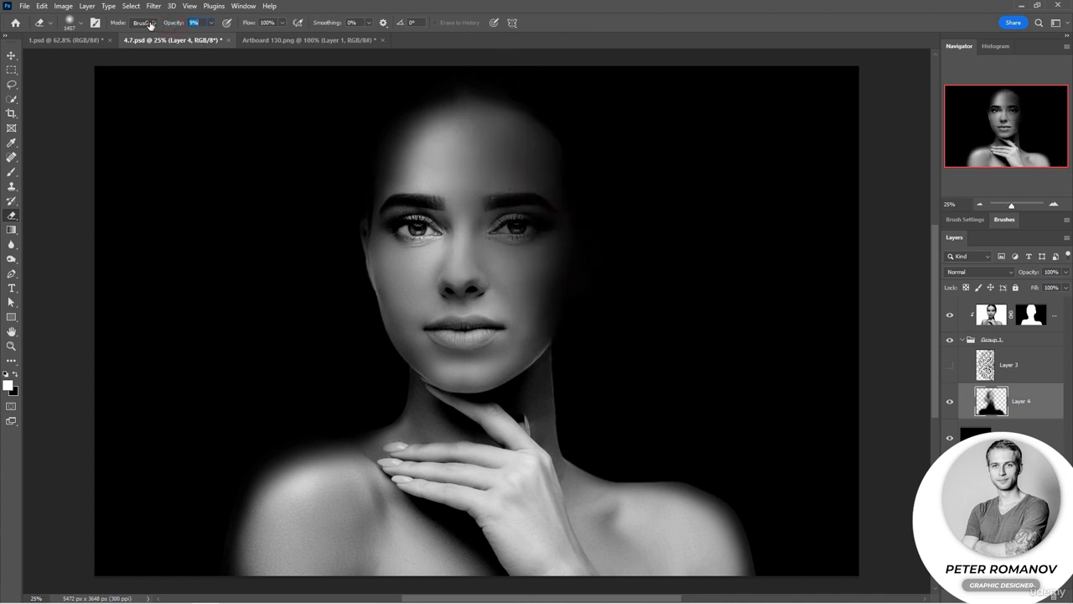
Step: Erase softly over the left cheek, jaw and neck at a low 16% opacity
{"action": "left_click", "coordinate": [412, 149]}
{"action": "left_click_drag", "start_coordinate": [355, 334], "coordinate": [358, 353]}
{"action": "left_click", "coordinate": [323, 411]}
{"action": "left_click", "coordinate": [570, 429]}
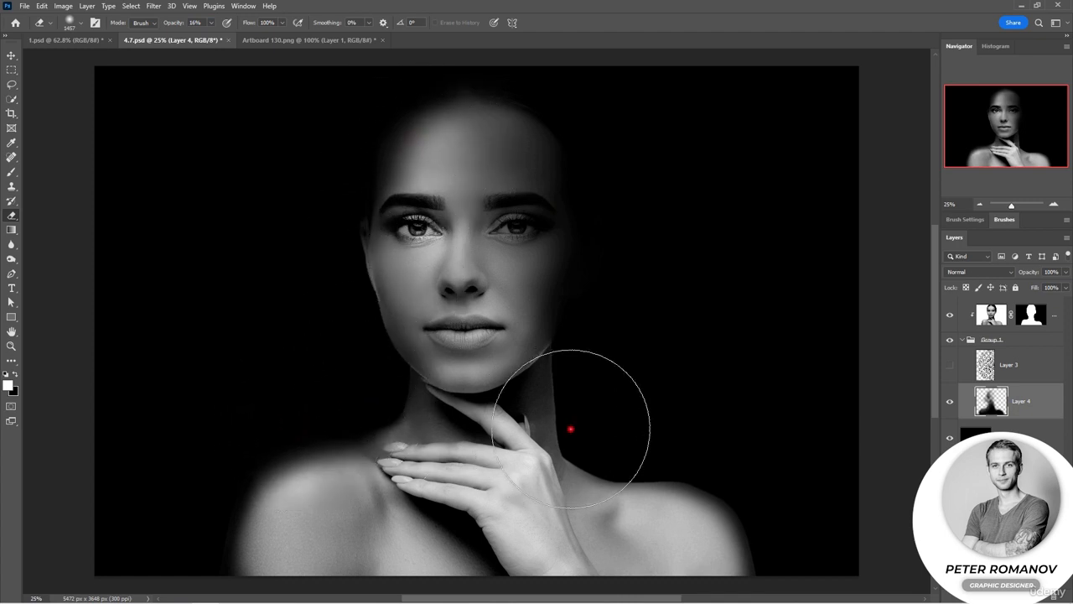
Step: Raise the Eraser opacity to 100% and erase the right side of the neck and shoulder
{"action": "left_click_drag", "start_coordinate": [173, 23], "coordinate": [259, 33]}
{"action": "left_click", "coordinate": [640, 464]}
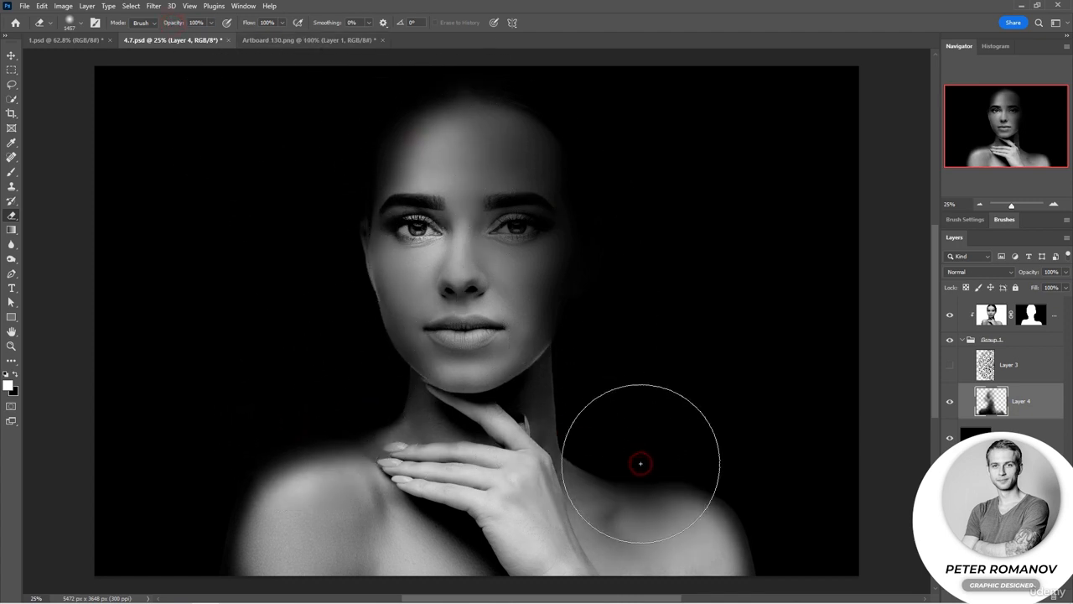
{"action": "left_click", "coordinate": [726, 462]}
{"action": "left_click", "coordinate": [707, 522]}
{"action": "left_click", "coordinate": [623, 539]}
{"action": "left_click", "coordinate": [578, 523]}
{"action": "left_click", "coordinate": [567, 496]}
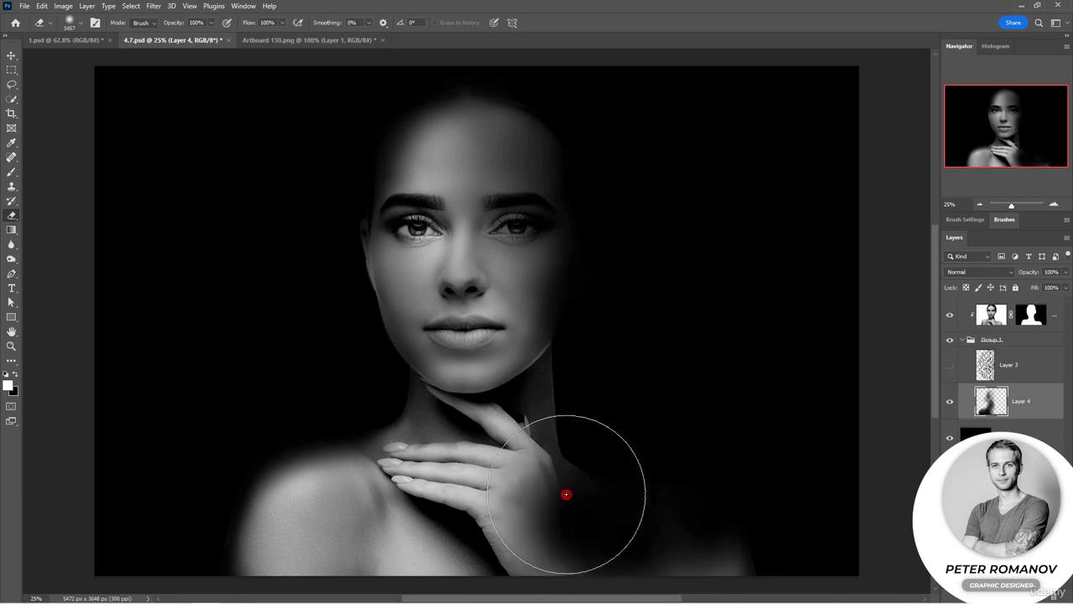
{"action": "left_click", "coordinate": [696, 502]}
{"action": "left_click", "coordinate": [717, 553]}
{"action": "left_click", "coordinate": [587, 475]}
{"action": "left_click", "coordinate": [595, 381]}
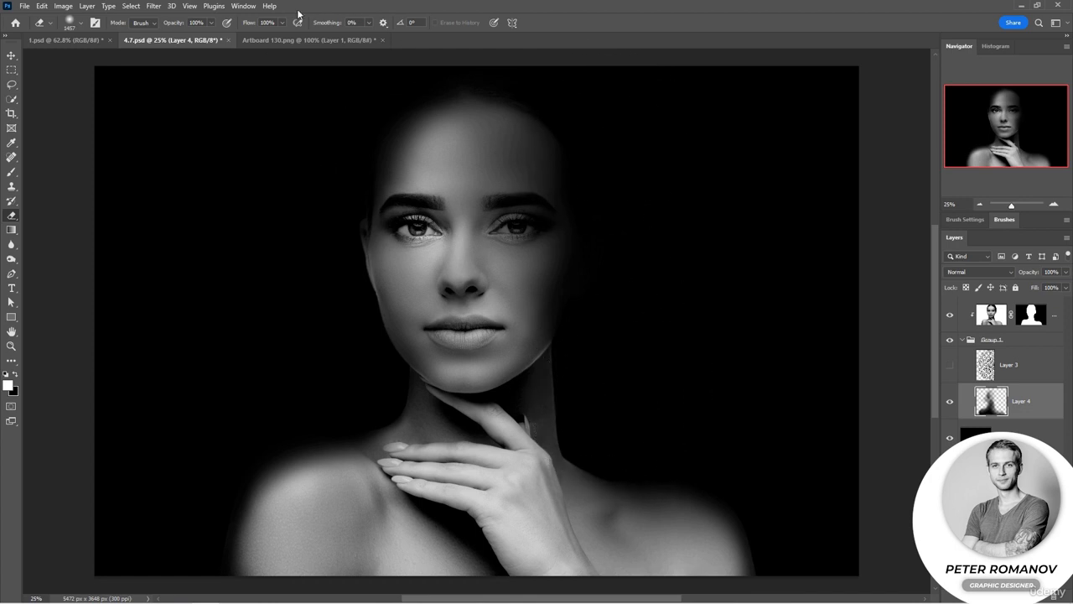
Step: Erase at 68% opacity around the forehead, right neck and lower chest
{"action": "left_click_drag", "start_coordinate": [159, 25], "coordinate": [154, 25]}
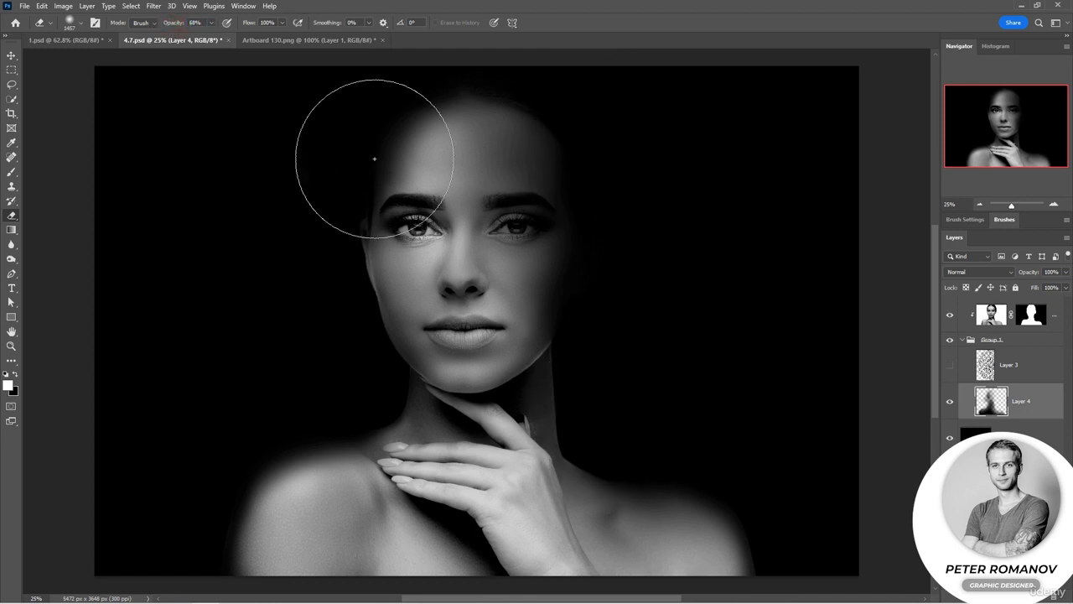
{"action": "left_click", "coordinate": [580, 134]}
{"action": "left_click", "coordinate": [555, 98]}
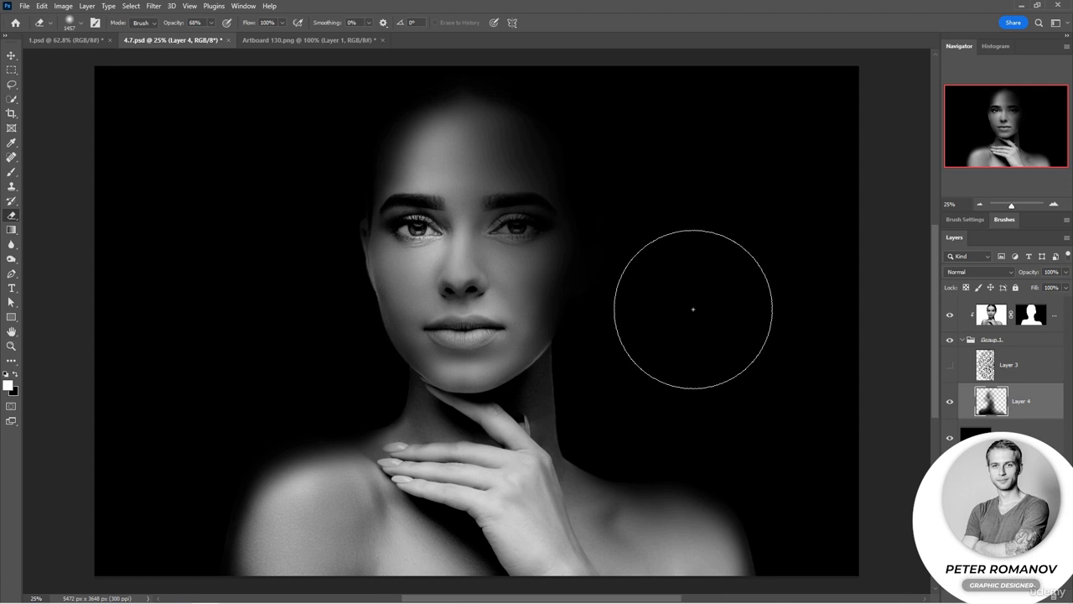
{"action": "left_click", "coordinate": [608, 428]}
{"action": "left_click", "coordinate": [700, 469]}
{"action": "left_click", "coordinate": [440, 551]}
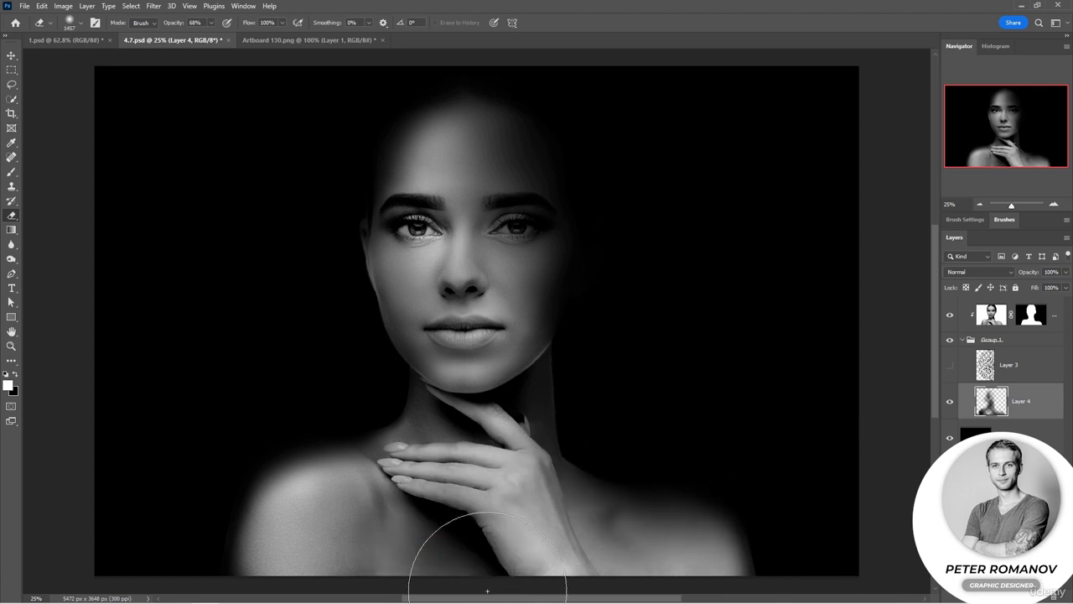
{"action": "left_click", "coordinate": [430, 583]}
{"action": "left_click", "coordinate": [363, 430]}
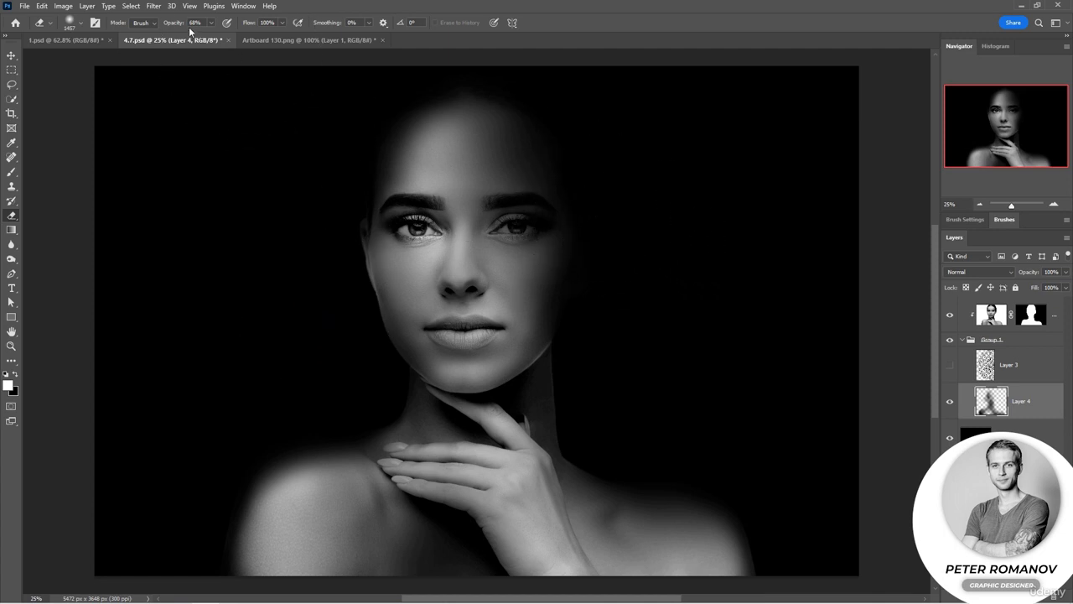
Step: Paint over the face with a soft round Brush at 8% opacity, resizing the brush to 417 px
{"action": "left_click", "coordinate": [9, 173]}
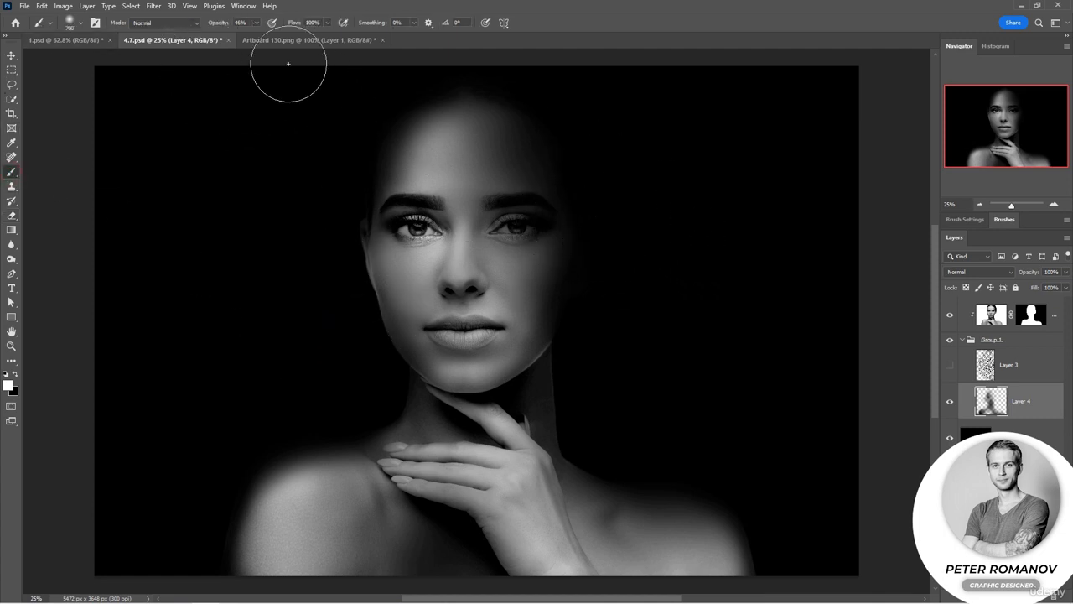
{"action": "left_click_drag", "start_coordinate": [235, 29], "coordinate": [293, 39]}
{"action": "right_click", "coordinate": [437, 154]}
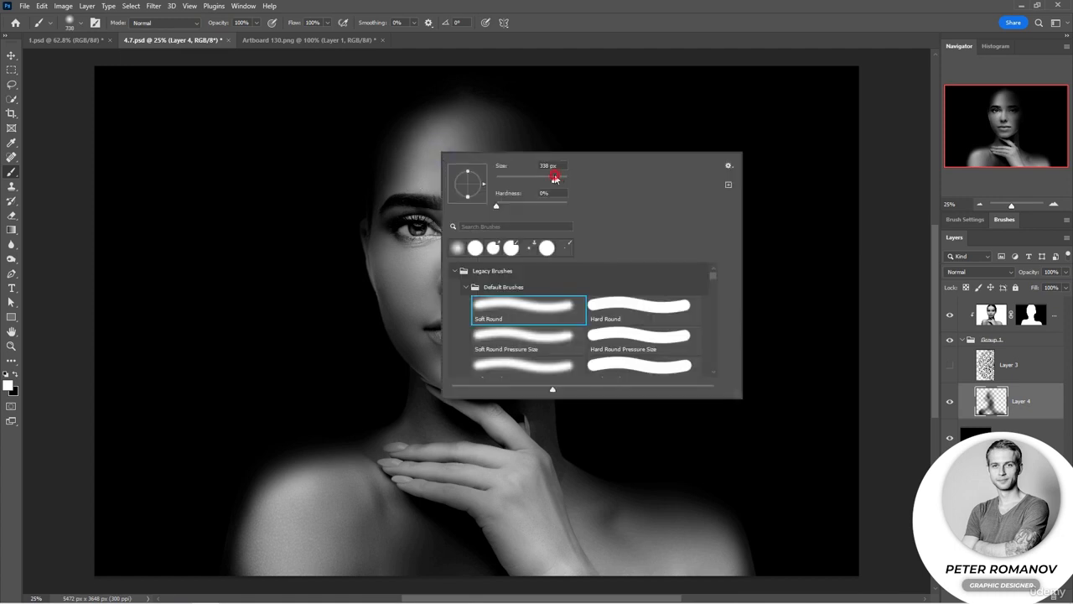
{"action": "left_click_drag", "start_coordinate": [445, 137], "coordinate": [424, 166]}
{"action": "right_click", "coordinate": [436, 171]}
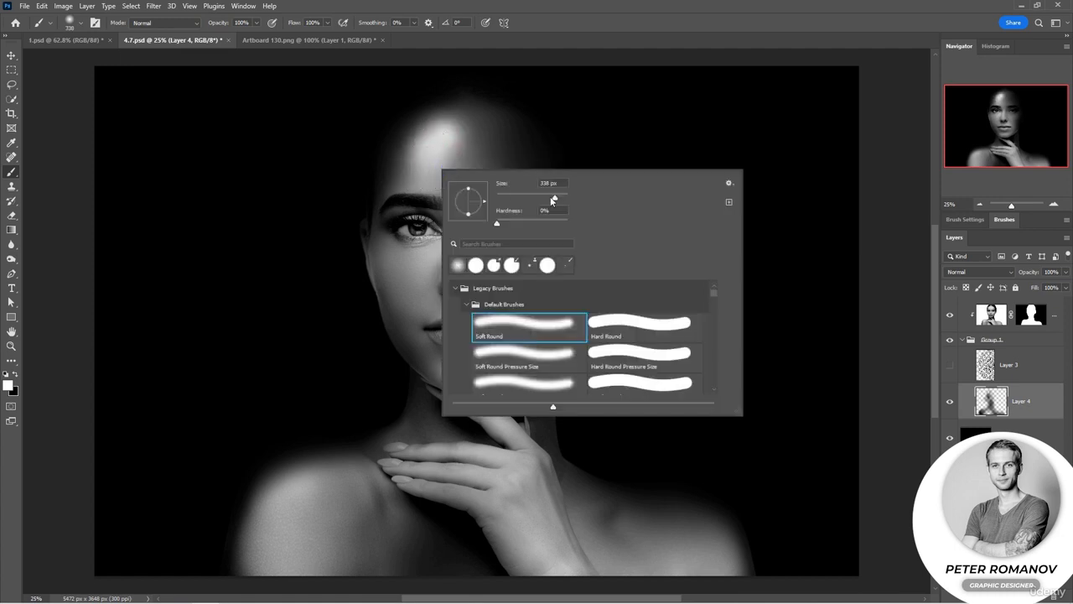
{"action": "mouse_move", "coordinate": [424, 158]}
{"action": "left_mouse_down"}
{"action": "mouse_move", "coordinate": [434, 148]}
{"action": "mouse_move", "coordinate": [448, 162]}
{"action": "mouse_move", "coordinate": [482, 157]}
{"action": "mouse_move", "coordinate": [444, 156]}
{"action": "left_mouse_up"}
{"action": "right_click", "coordinate": [447, 158]}
{"action": "left_click_drag", "start_coordinate": [221, 23], "coordinate": [170, 28]}
{"action": "left_click", "coordinate": [508, 181]}
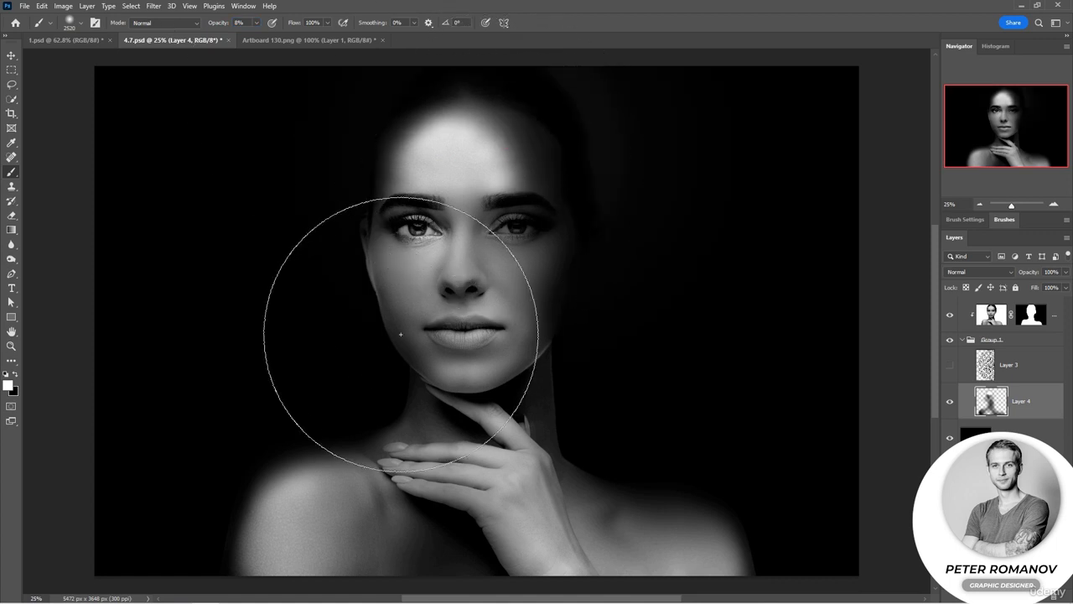
{"action": "right_click", "coordinate": [416, 237]}
{"action": "left_click", "coordinate": [539, 265]}
{"action": "left_click", "coordinate": [465, 211]}
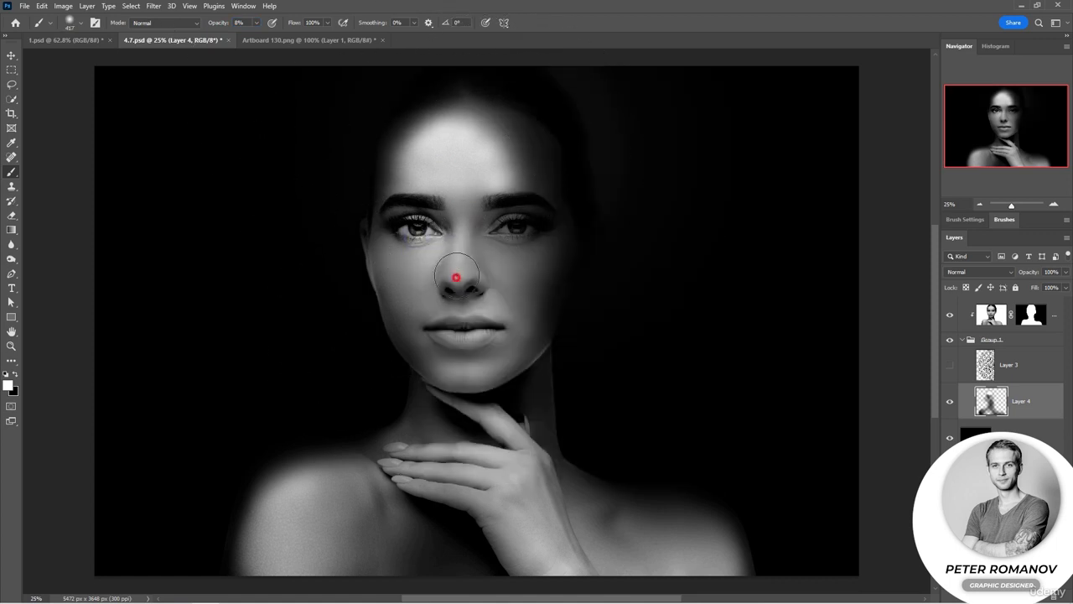
Step: Swap the colours and paint the nose, forehead and chin at 95% opacity
{"action": "left_click_drag", "start_coordinate": [221, 23], "coordinate": [269, 24]}
{"action": "key", "text": "x"}
{"action": "left_click_drag", "start_coordinate": [463, 210], "coordinate": [461, 273]}
{"action": "mouse_move", "coordinate": [411, 164]}
{"action": "left_mouse_down"}
{"action": "mouse_move", "coordinate": [424, 144]}
{"action": "mouse_move", "coordinate": [486, 148]}
{"action": "left_mouse_up"}
{"action": "mouse_move", "coordinate": [414, 278]}
{"action": "left_mouse_down"}
{"action": "mouse_move", "coordinate": [428, 273]}
{"action": "mouse_move", "coordinate": [443, 344]}
{"action": "left_mouse_up"}
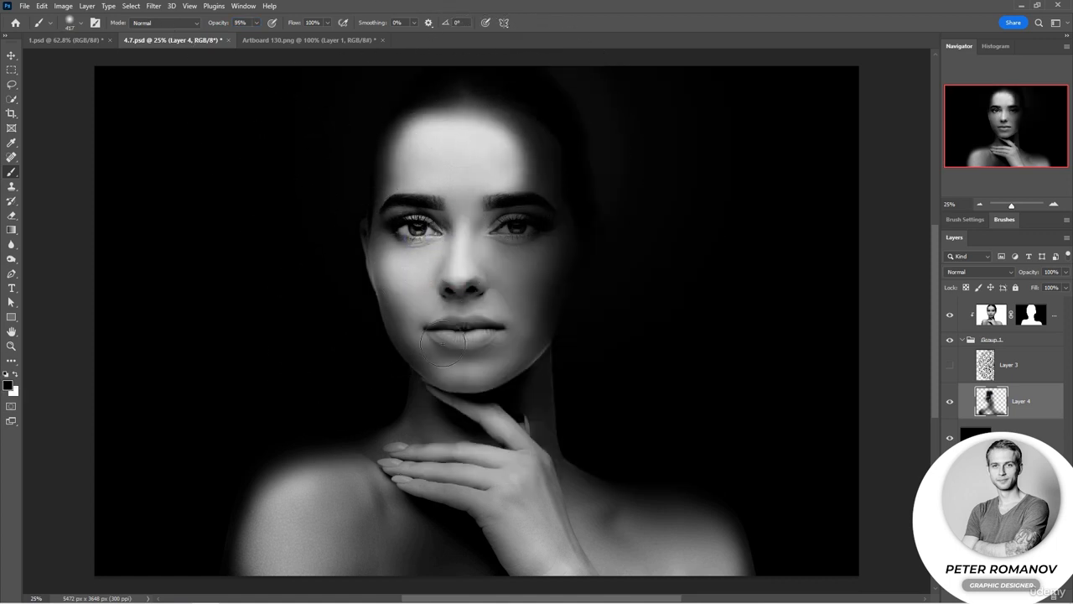
Step: Show the ornament layer, move it onto the right side of the face, and set its opacity to 61%
{"action": "left_click", "coordinate": [950, 366]}
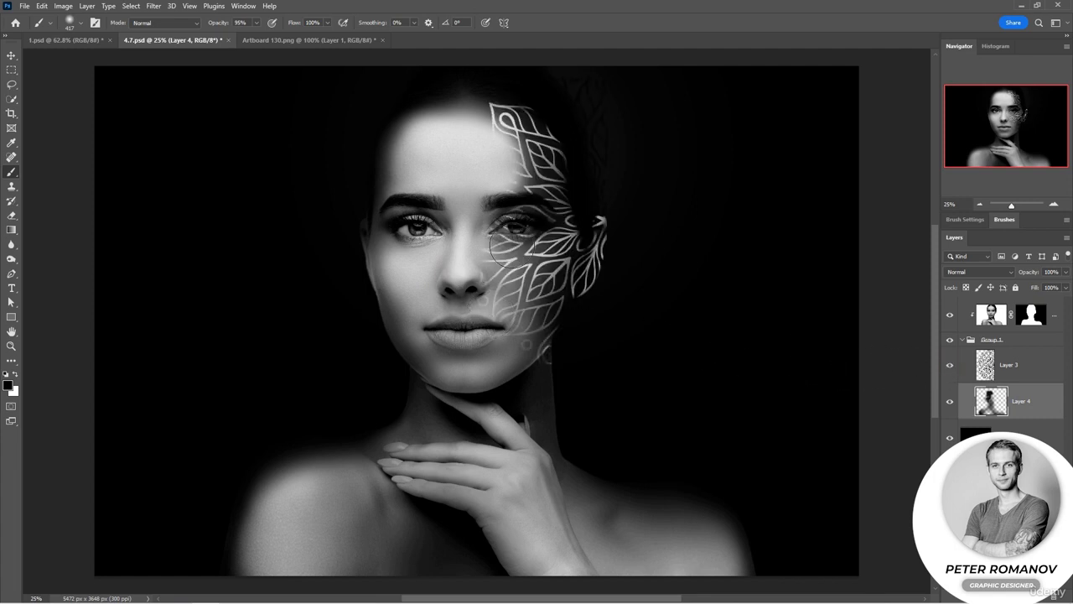
{"action": "key", "text": "alt+bracketright"}
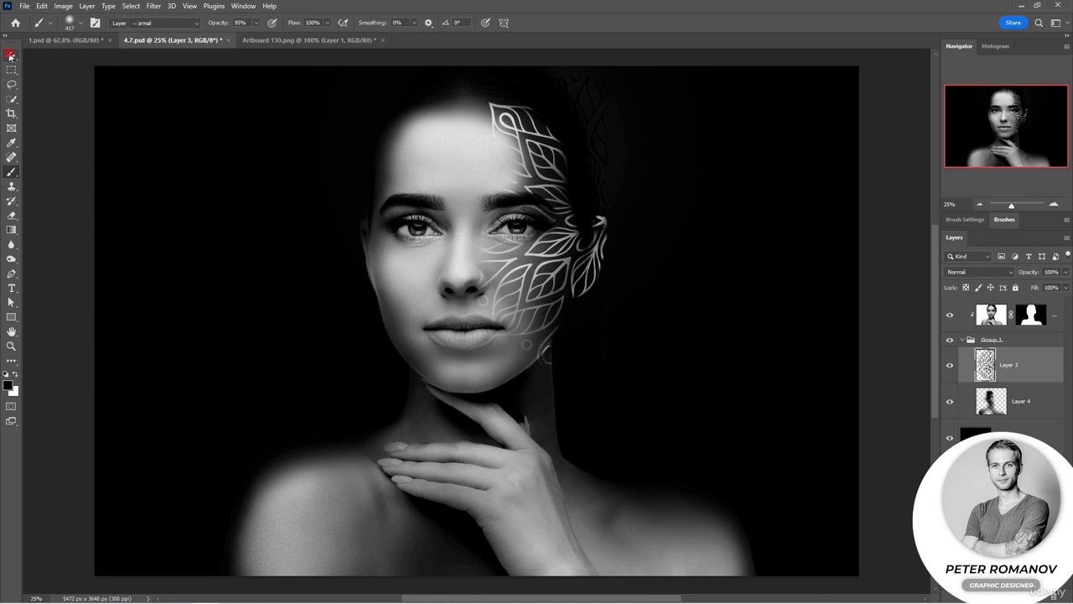
{"action": "left_click", "coordinate": [10, 56]}
{"action": "left_click_drag", "start_coordinate": [608, 365], "coordinate": [659, 421]}
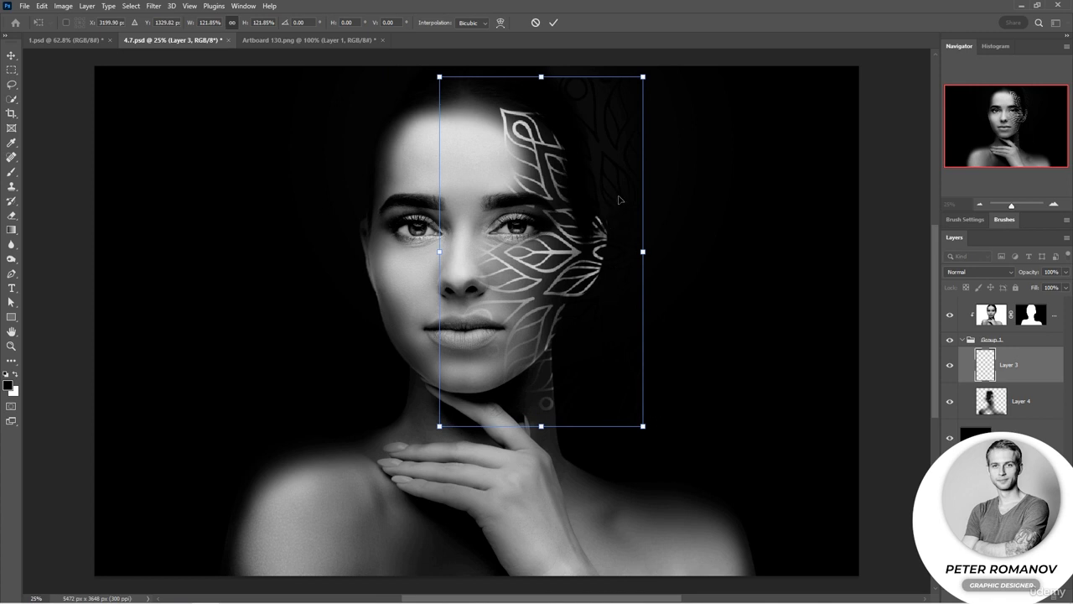
{"action": "left_click_drag", "start_coordinate": [620, 200], "coordinate": [616, 192]}
{"action": "key", "text": "Return"}
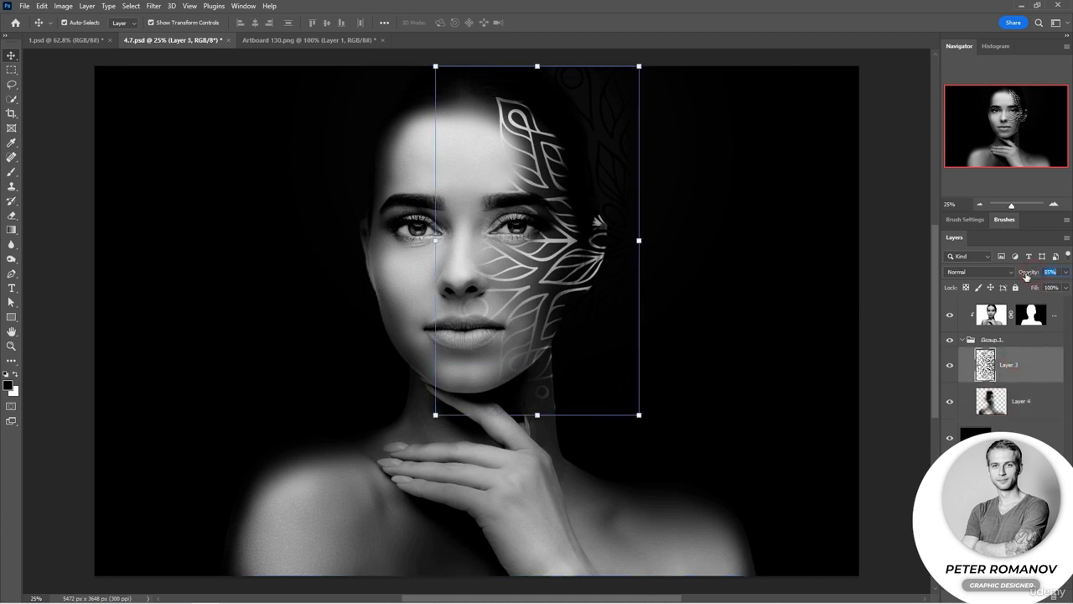
{"action": "left_click_drag", "start_coordinate": [1026, 276], "coordinate": [1022, 278]}
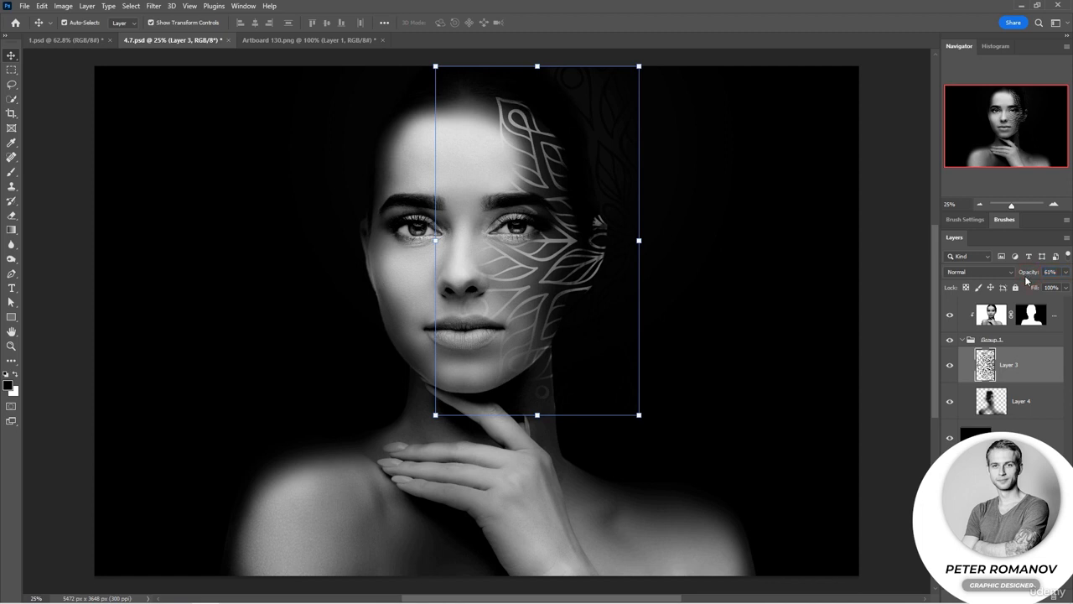
Step: Erase the dark area beside the hair on Layer 4 with the Eraser
{"action": "left_click", "coordinate": [1027, 411]}
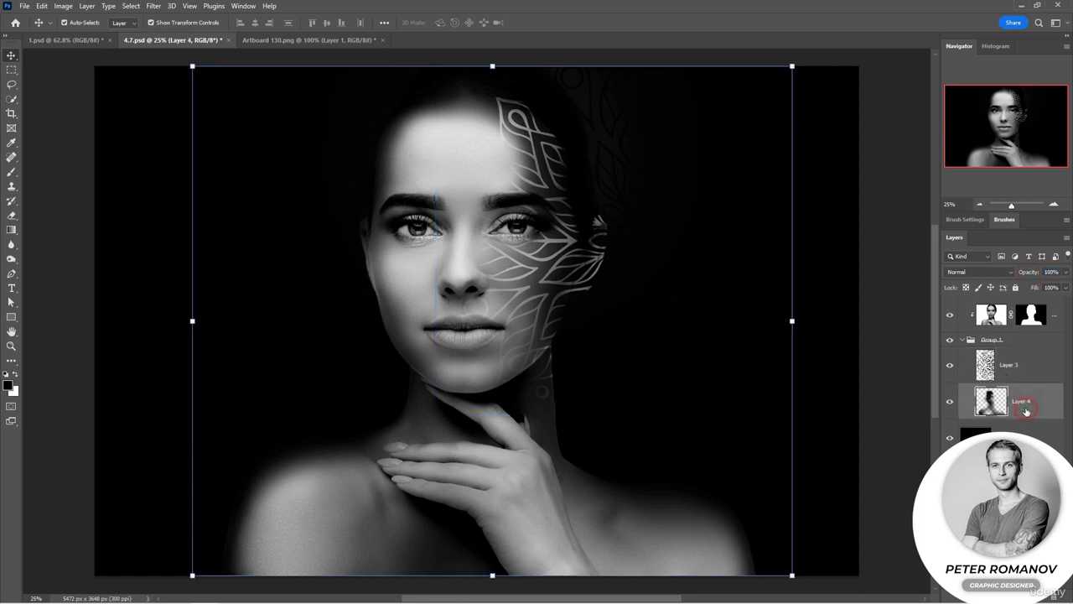
{"action": "left_click", "coordinate": [12, 216]}
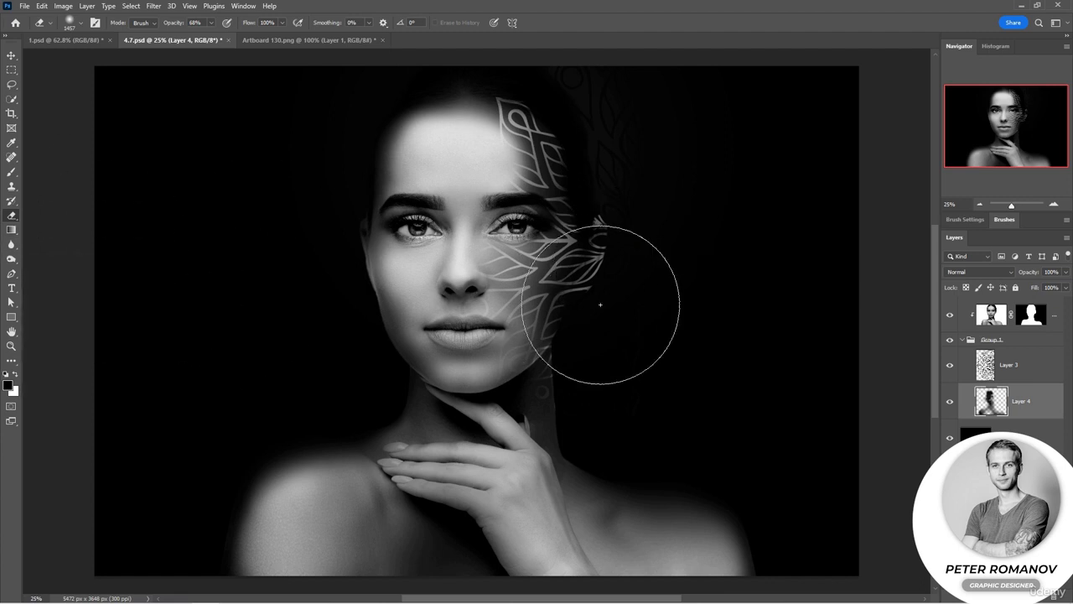
{"action": "mouse_move", "coordinate": [643, 93]}
{"action": "left_mouse_down"}
{"action": "mouse_move", "coordinate": [681, 193]}
{"action": "mouse_move", "coordinate": [655, 246]}
{"action": "mouse_move", "coordinate": [635, 241]}
{"action": "mouse_move", "coordinate": [669, 124]}
{"action": "mouse_move", "coordinate": [697, 187]}
{"action": "mouse_move", "coordinate": [705, 238]}
{"action": "left_mouse_up"}
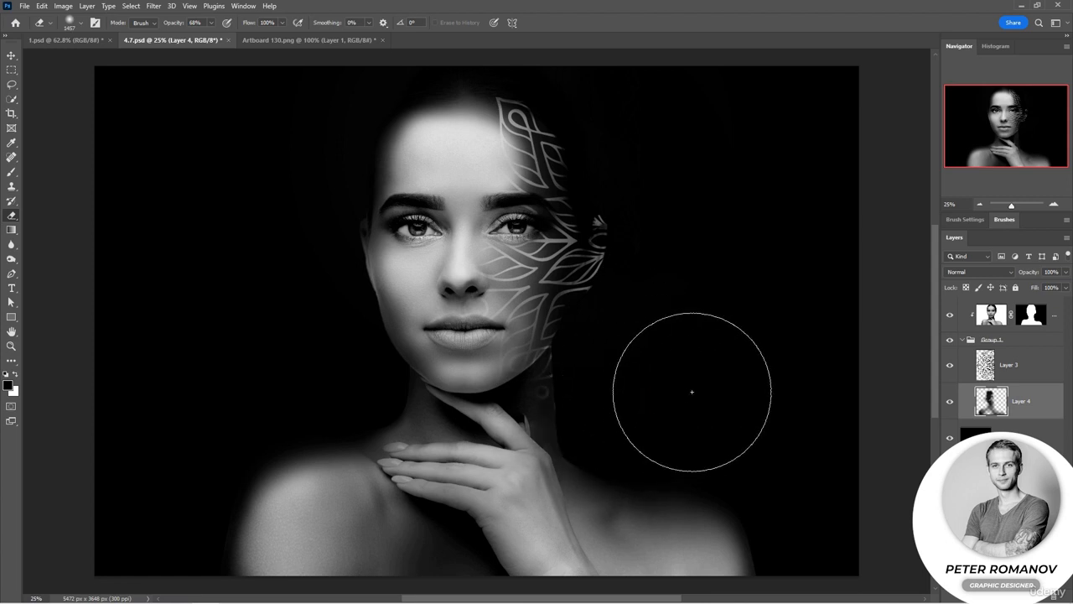
Step: Erase the ornament's outer edges around the temple and cheek at about 48% opacity
{"action": "left_click", "coordinate": [993, 367]}
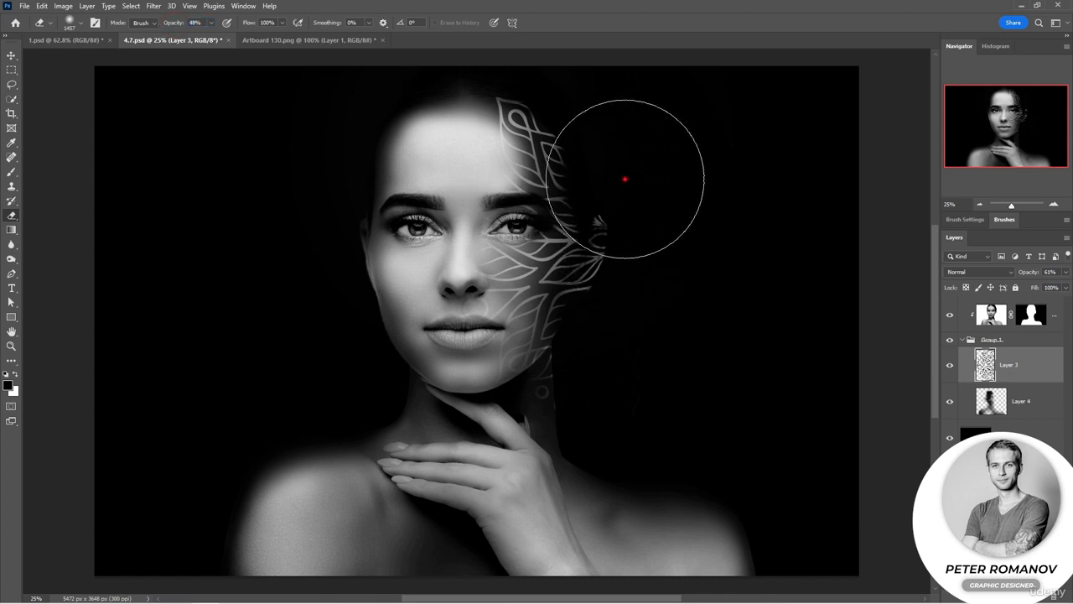
{"action": "left_click", "coordinate": [603, 124]}
{"action": "left_click", "coordinate": [623, 249]}
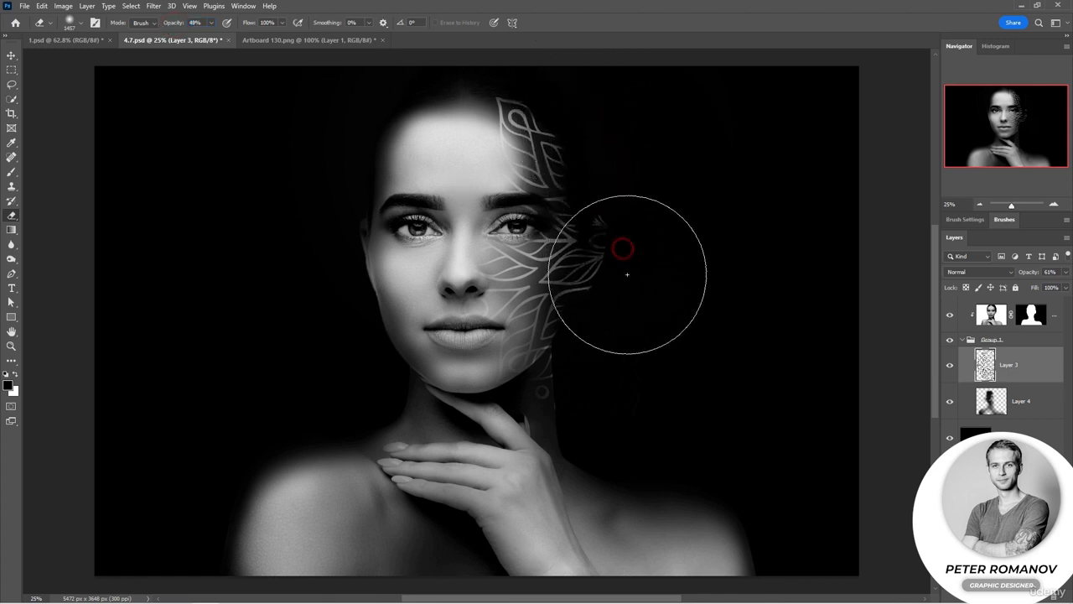
{"action": "left_click", "coordinate": [620, 308]}
{"action": "left_click", "coordinate": [606, 291]}
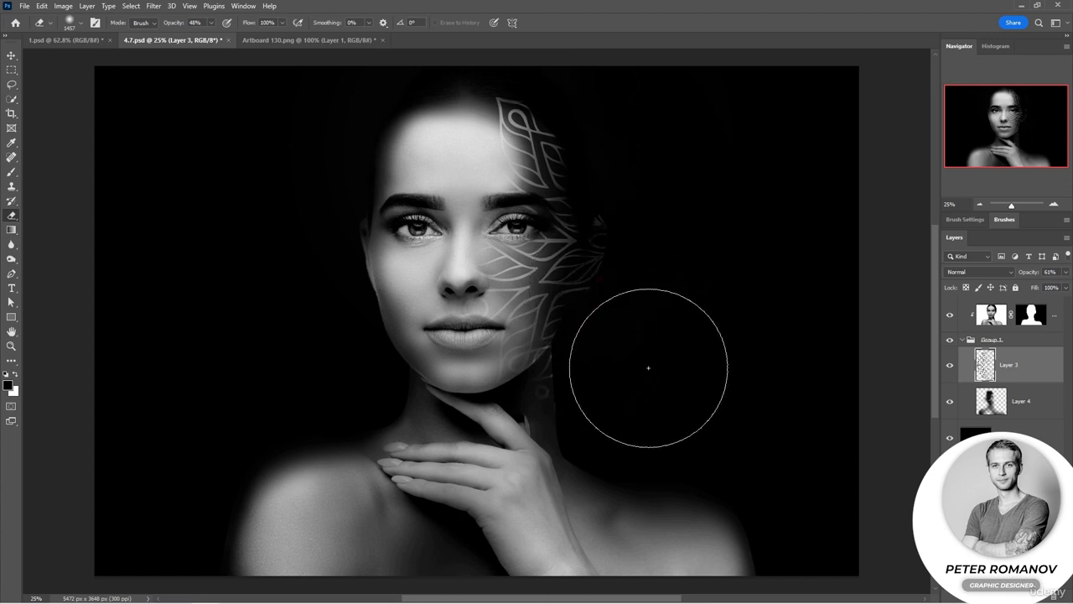
{"action": "left_click", "coordinate": [605, 385]}
{"action": "left_click", "coordinate": [587, 370]}
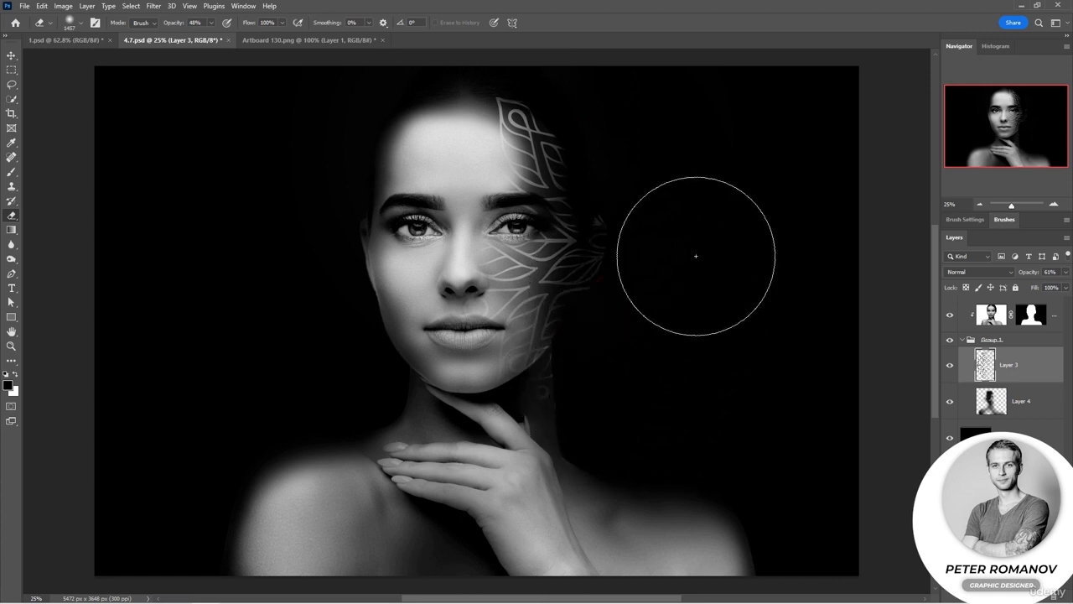
{"action": "left_click", "coordinate": [575, 222]}
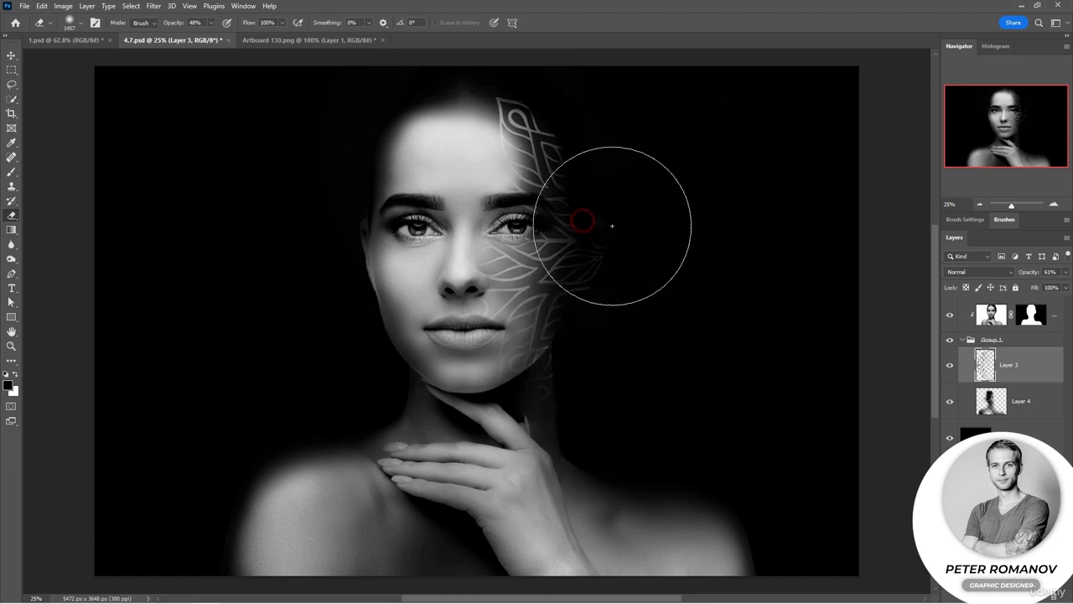
{"action": "left_click", "coordinate": [513, 99]}
{"action": "left_click", "coordinate": [446, 234]}
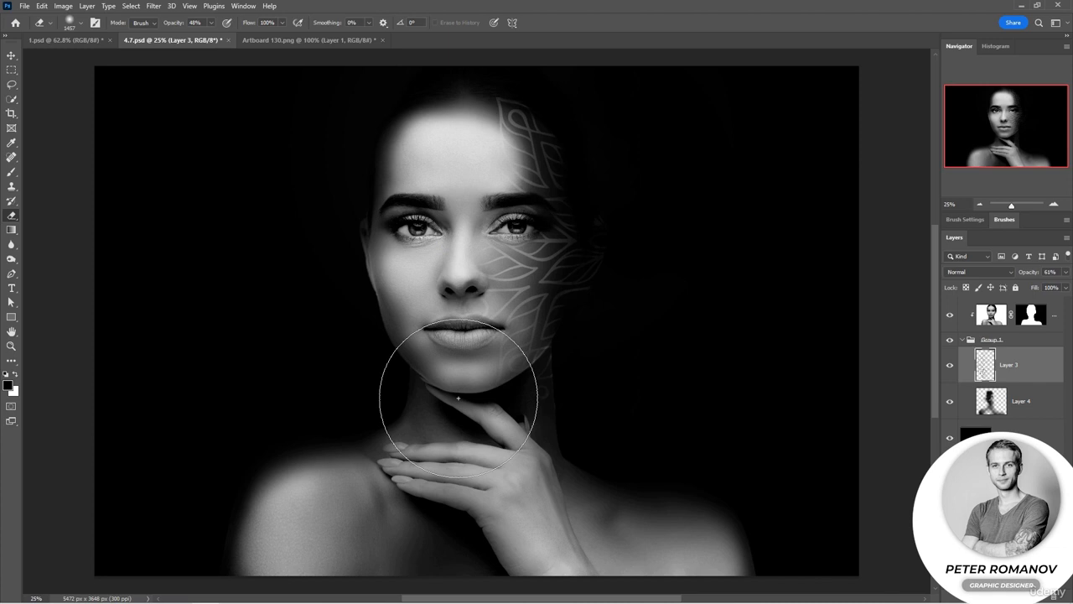
Step: Erase the ornament at the top of the head and near the neck
{"action": "left_click", "coordinate": [503, 76]}
{"action": "left_click", "coordinate": [502, 76]}
{"action": "left_click", "coordinate": [519, 81]}
{"action": "left_click", "coordinate": [505, 81]}
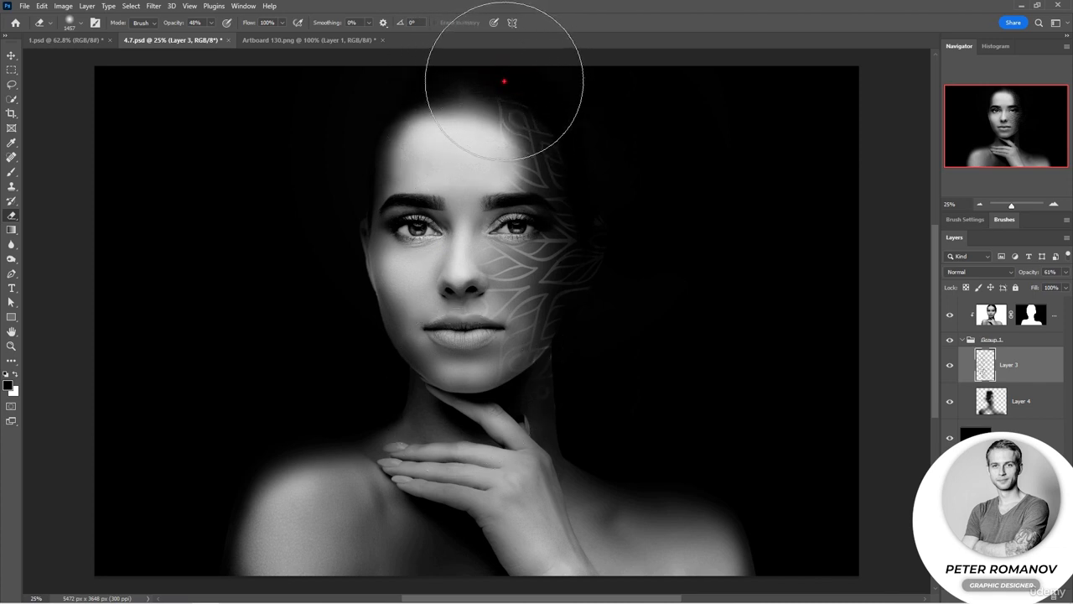
{"action": "left_click", "coordinate": [556, 424]}
{"action": "left_click", "coordinate": [583, 422]}
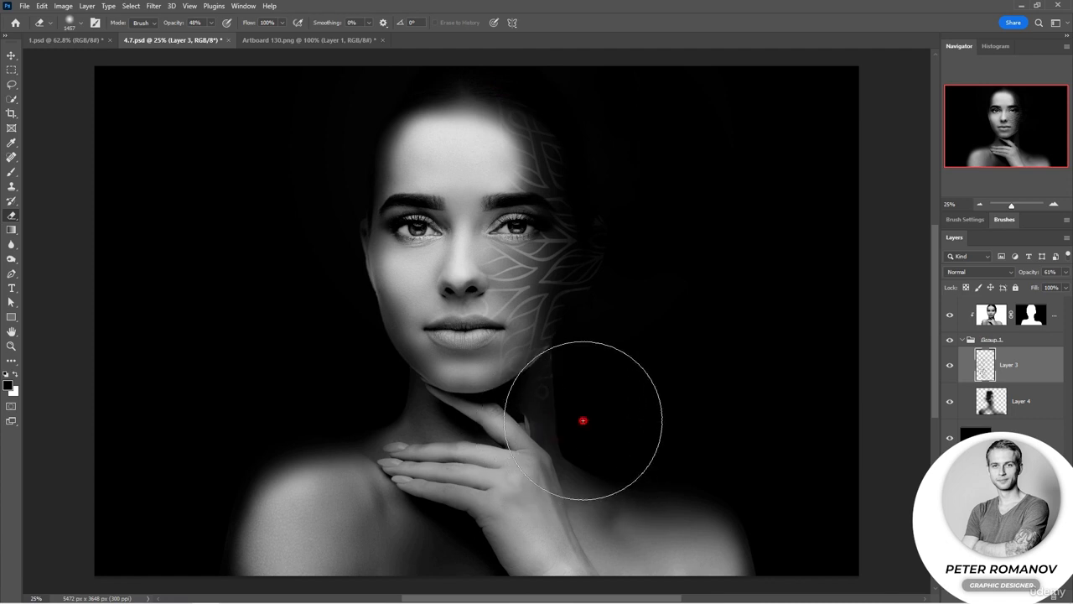
Step: Erase more of the ornament beside the jaw and cheek with the Eraser
{"action": "left_click", "coordinate": [627, 339]}
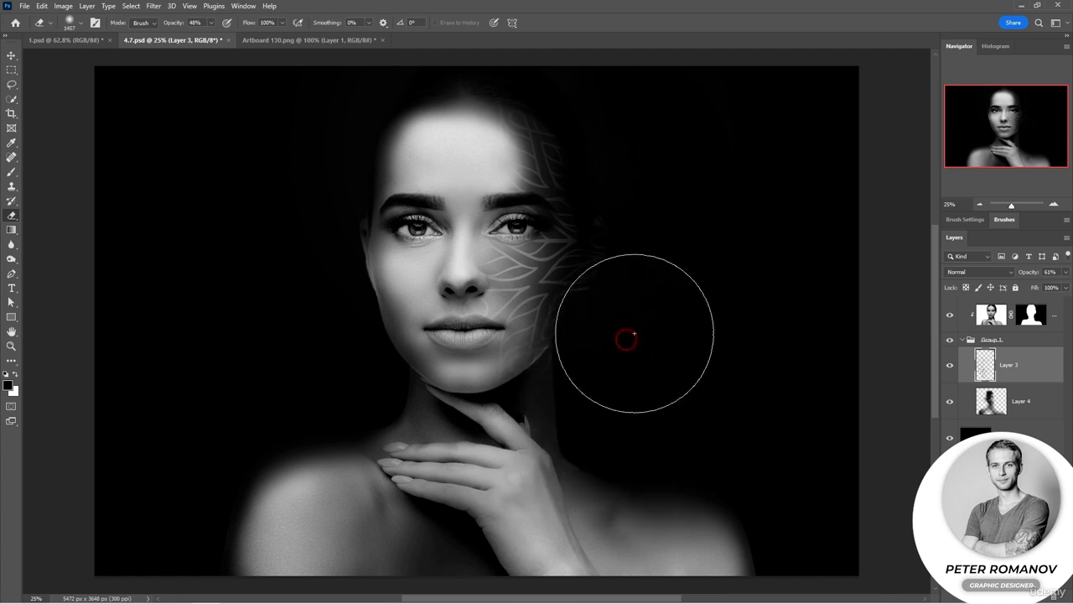
{"action": "left_click", "coordinate": [624, 295]}
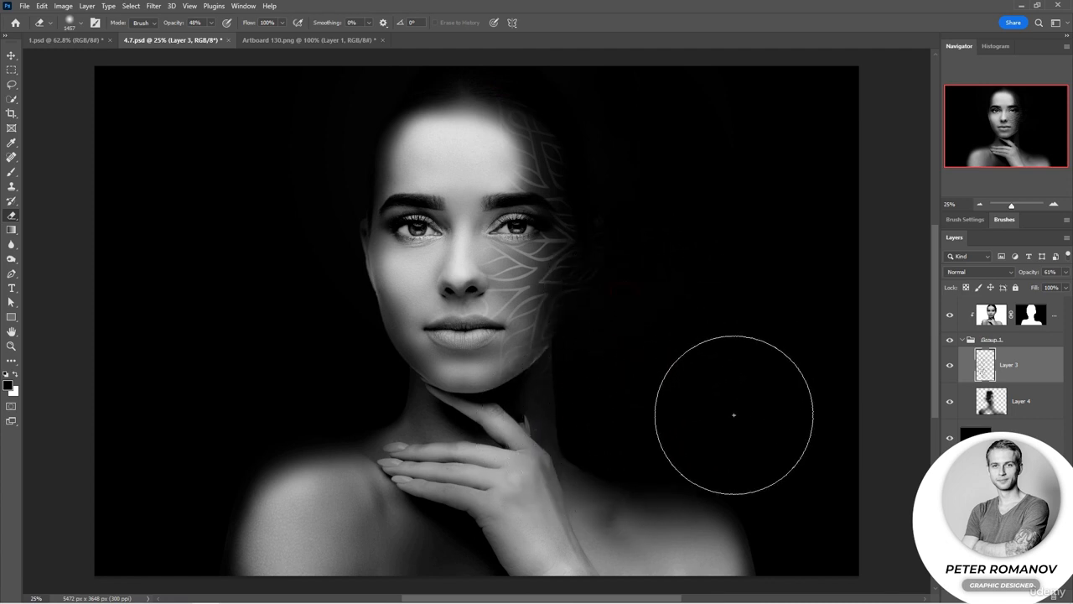
Step: Switch to Layer 4 and paint with the Brush over the cheek, neck and right eye
{"action": "left_click", "coordinate": [993, 408]}
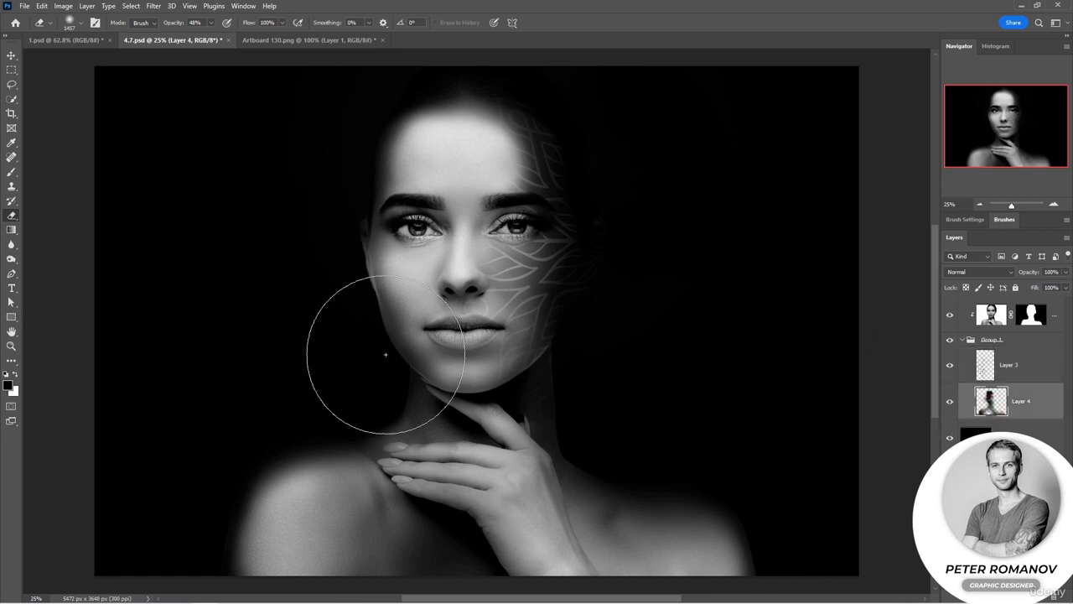
{"action": "key", "text": "b"}
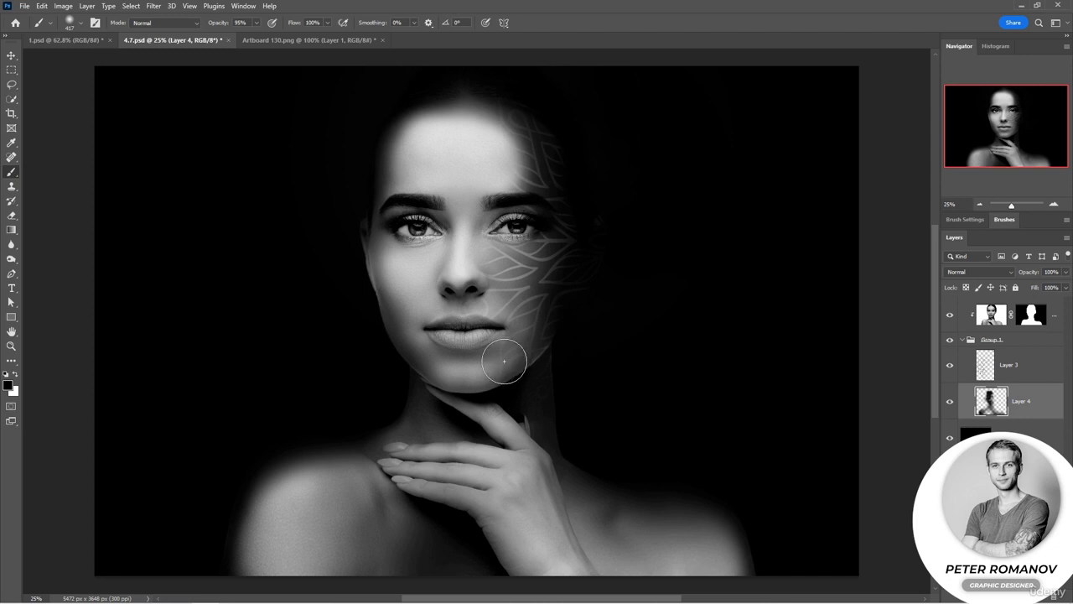
{"action": "mouse_move", "coordinate": [504, 360]}
{"action": "left_mouse_down"}
{"action": "mouse_move", "coordinate": [525, 388]}
{"action": "mouse_move", "coordinate": [532, 430]}
{"action": "left_mouse_up"}
{"action": "mouse_move", "coordinate": [529, 360]}
{"action": "left_mouse_down"}
{"action": "mouse_move", "coordinate": [532, 446]}
{"action": "mouse_move", "coordinate": [533, 425]}
{"action": "mouse_move", "coordinate": [587, 524]}
{"action": "mouse_move", "coordinate": [566, 513]}
{"action": "mouse_move", "coordinate": [667, 541]}
{"action": "mouse_move", "coordinate": [582, 524]}
{"action": "mouse_move", "coordinate": [643, 563]}
{"action": "mouse_move", "coordinate": [576, 532]}
{"action": "mouse_move", "coordinate": [528, 468]}
{"action": "mouse_move", "coordinate": [634, 565]}
{"action": "mouse_move", "coordinate": [544, 523]}
{"action": "left_mouse_up"}
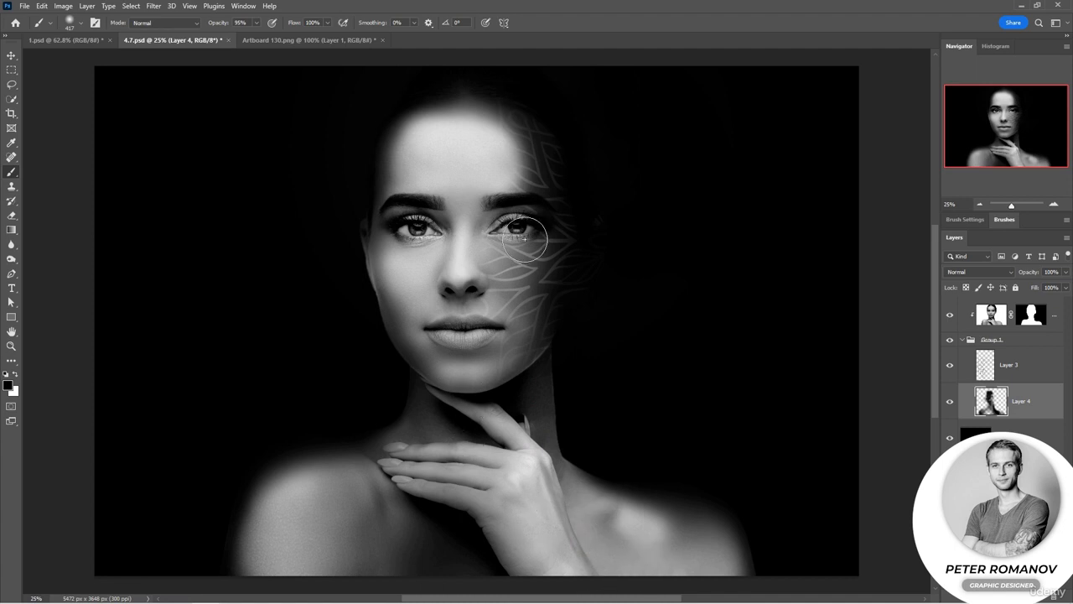
{"action": "mouse_move", "coordinate": [525, 238]}
{"action": "left_mouse_down"}
{"action": "mouse_move", "coordinate": [491, 237]}
{"action": "mouse_move", "coordinate": [462, 284]}
{"action": "left_mouse_up"}
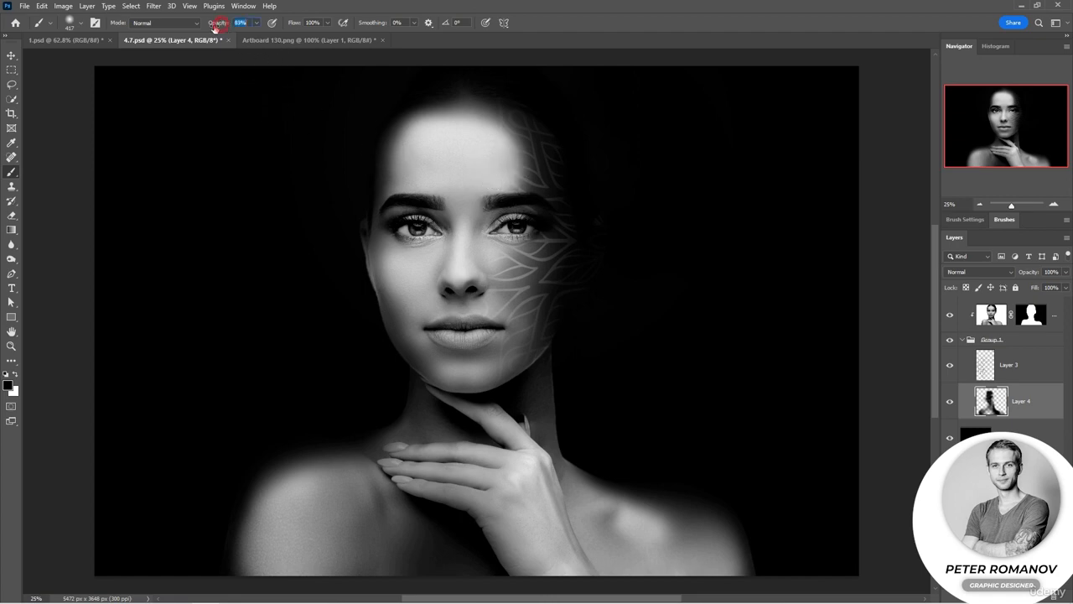
Step: Erase on Layer 4 across the neck beside the hand with the Eraser
{"action": "left_click", "coordinate": [12, 216]}
{"action": "left_click", "coordinate": [507, 414]}
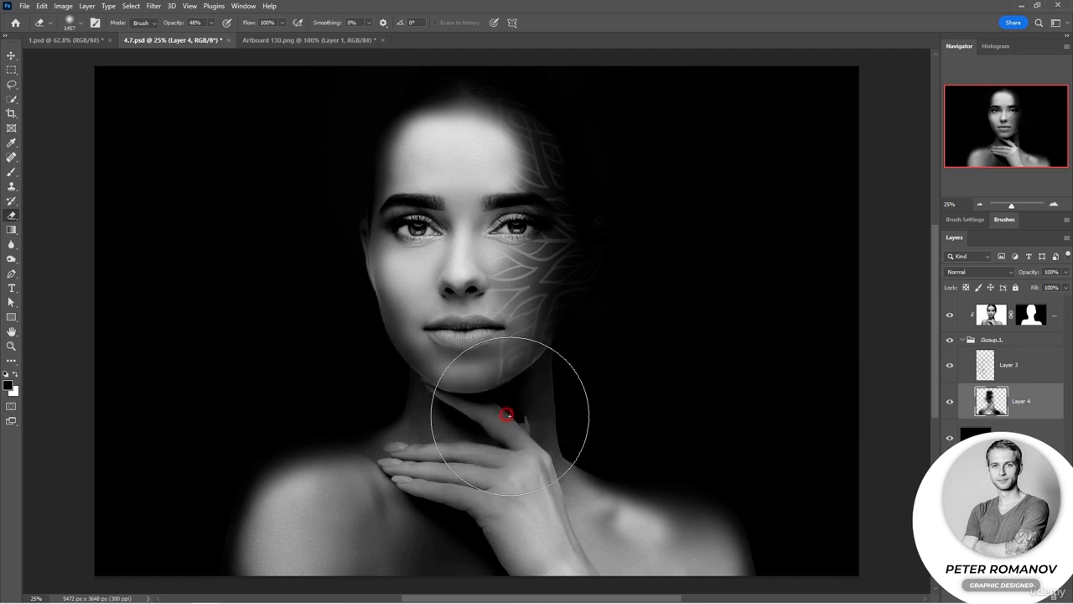
{"action": "mouse_move", "coordinate": [508, 414]}
{"action": "left_mouse_down"}
{"action": "mouse_move", "coordinate": [594, 414]}
{"action": "mouse_move", "coordinate": [592, 403]}
{"action": "mouse_move", "coordinate": [645, 435]}
{"action": "mouse_move", "coordinate": [642, 446]}
{"action": "mouse_move", "coordinate": [607, 432]}
{"action": "left_mouse_up"}
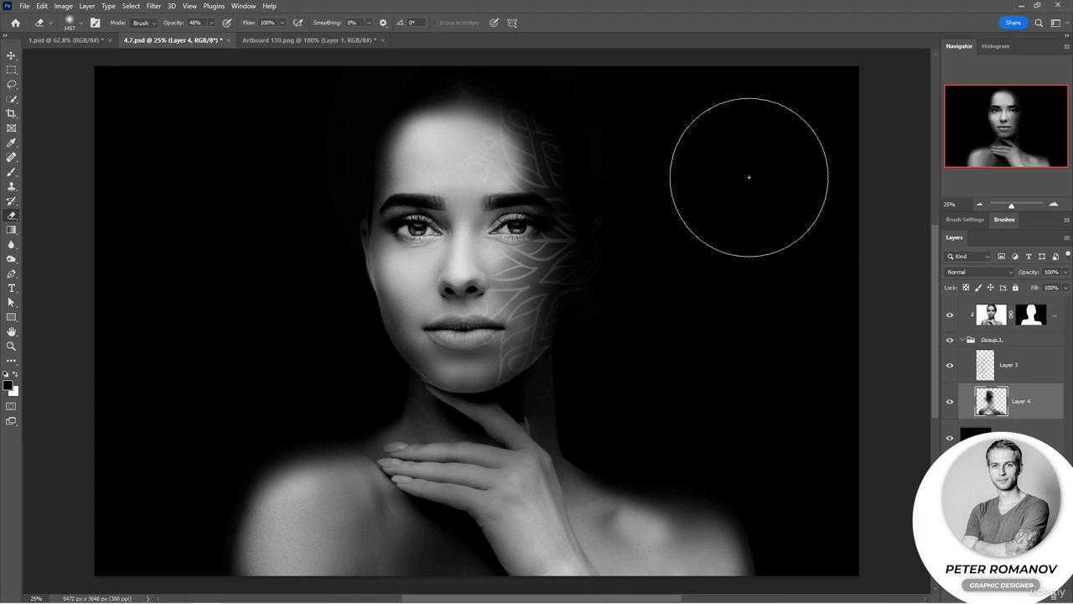
Step: Set the eraser size to 136 px, then paint over the right eye on Layer 4 with the Brush
{"action": "right_click", "coordinate": [523, 226]}
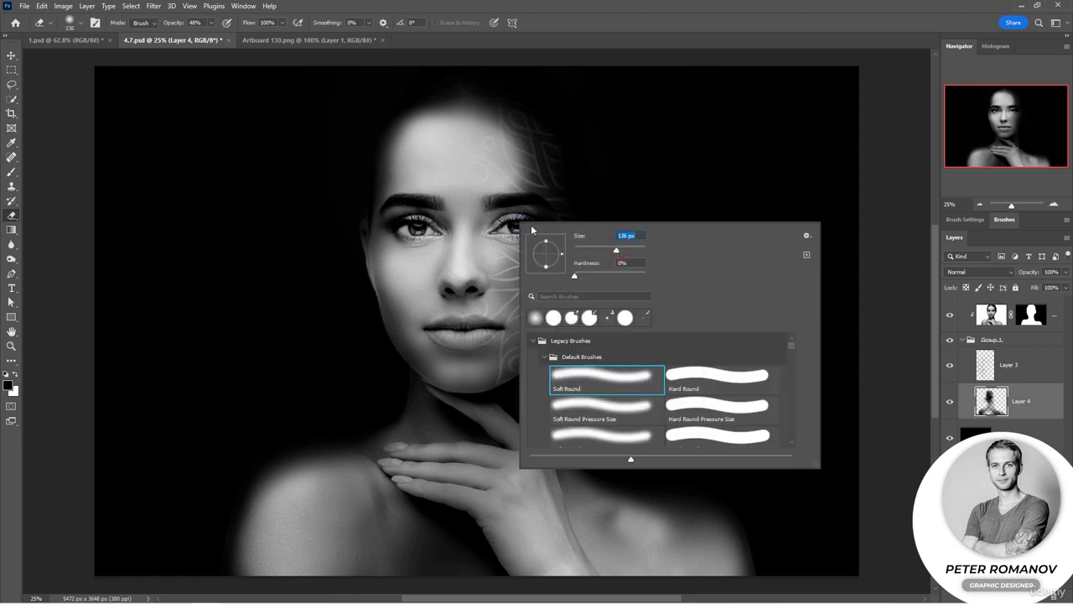
{"action": "key", "text": "Return"}
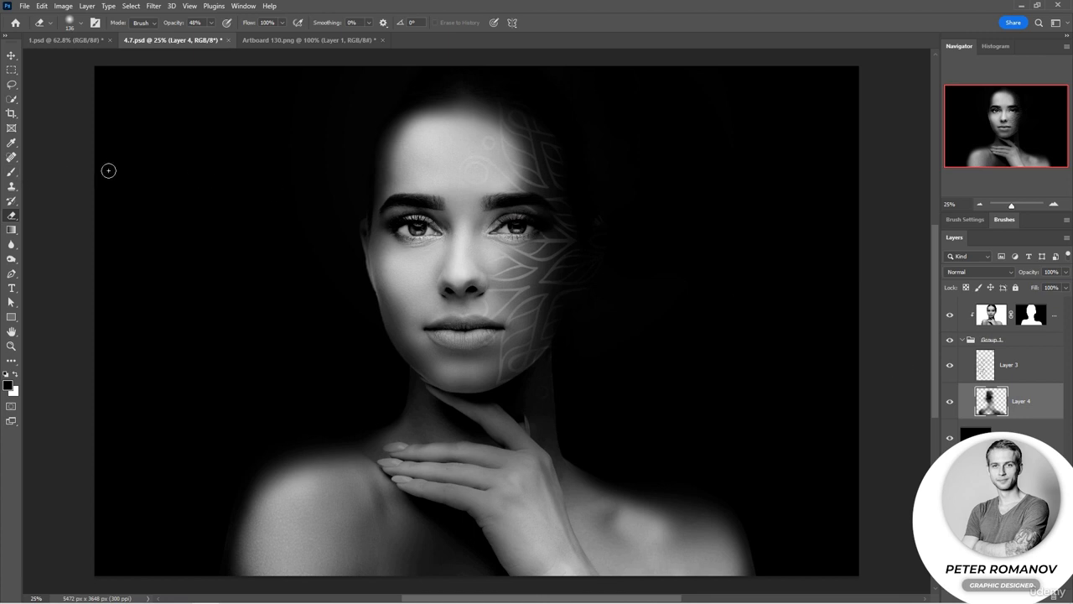
{"action": "left_click", "coordinate": [11, 172]}
{"action": "left_click_drag", "start_coordinate": [508, 223], "coordinate": [517, 226]}
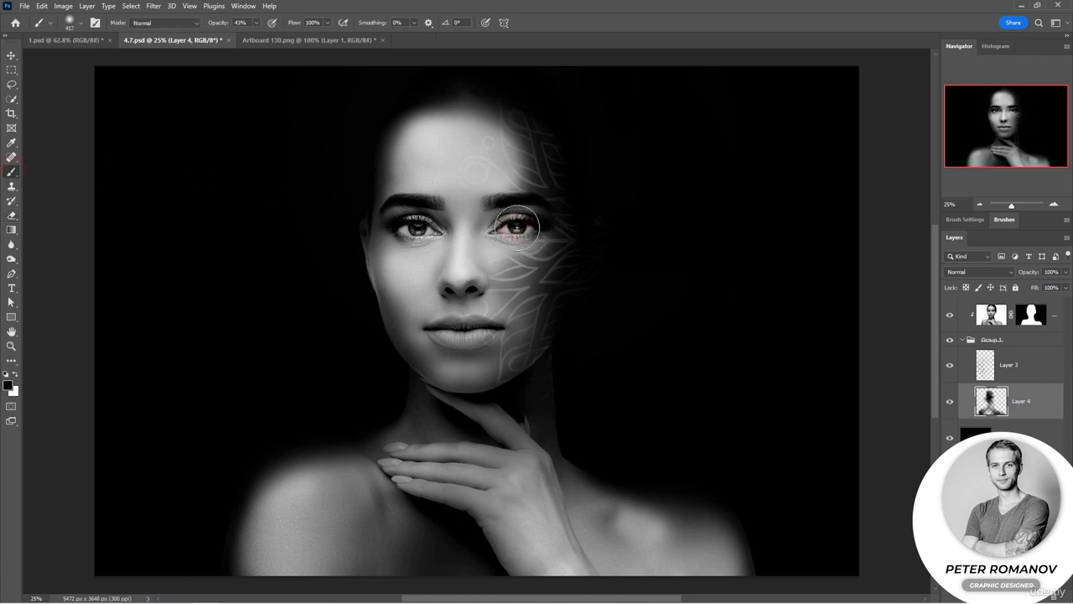
Step: Paint over the left eye on Layer 4 with the Brush
{"action": "left_click", "coordinate": [983, 374]}
{"action": "key", "text": "e"}
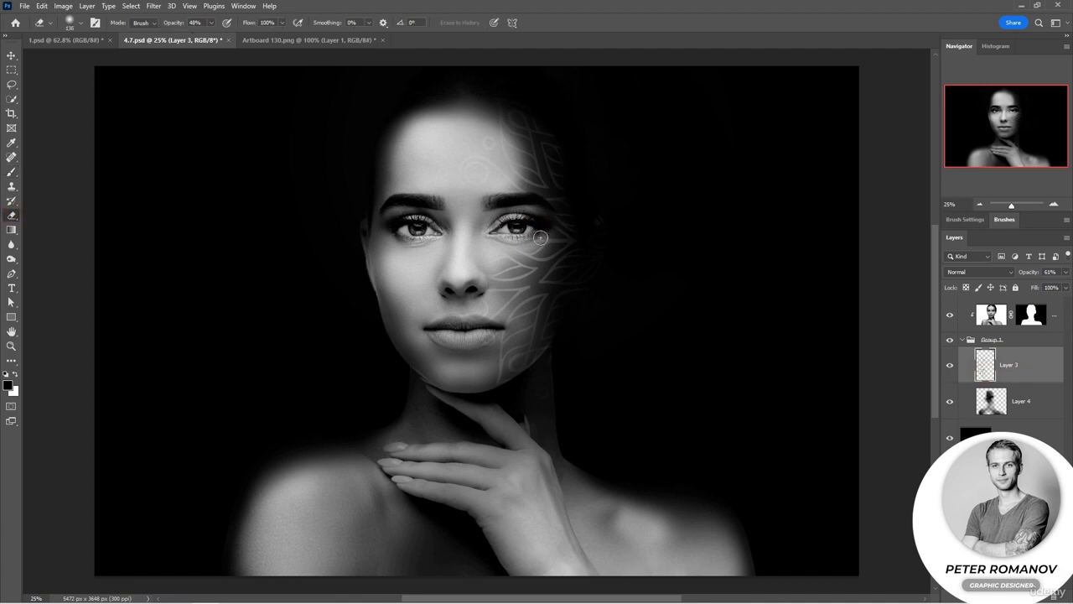
{"action": "left_click", "coordinate": [991, 401]}
{"action": "left_click", "coordinate": [11, 172]}
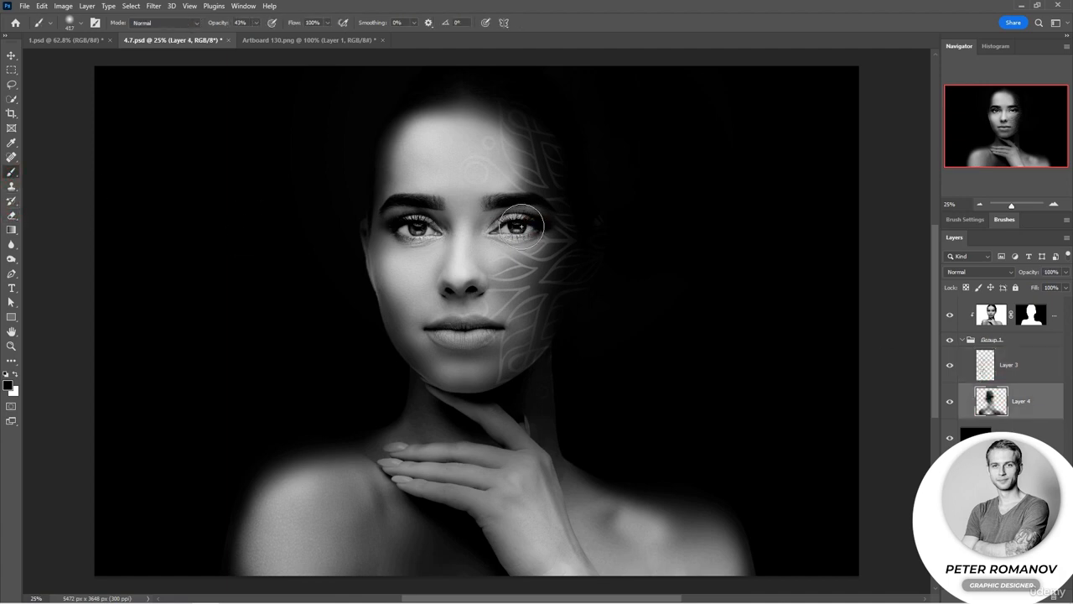
{"action": "left_click_drag", "start_coordinate": [411, 227], "coordinate": [429, 232]}
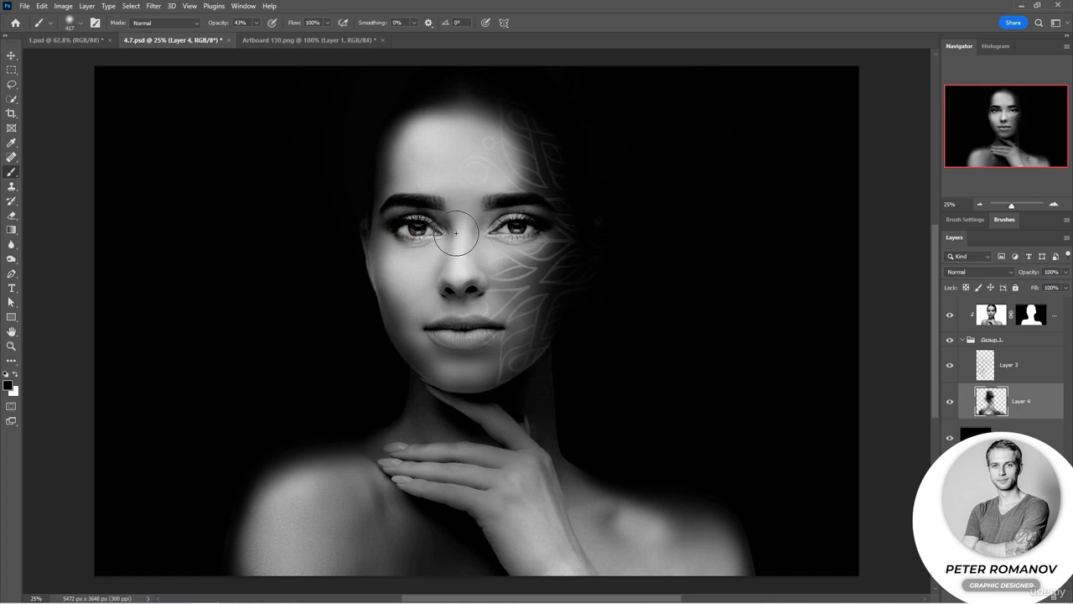
{"action": "key", "text": "e"}
{"action": "right_click", "coordinate": [537, 216]}
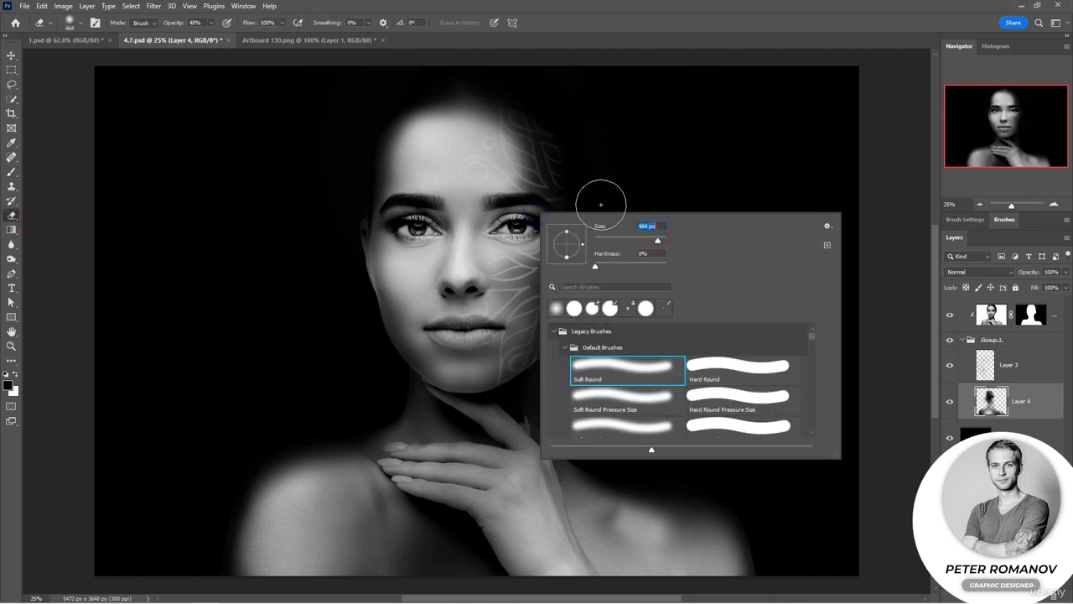
{"action": "left_click_drag", "start_coordinate": [663, 241], "coordinate": [643, 242]}
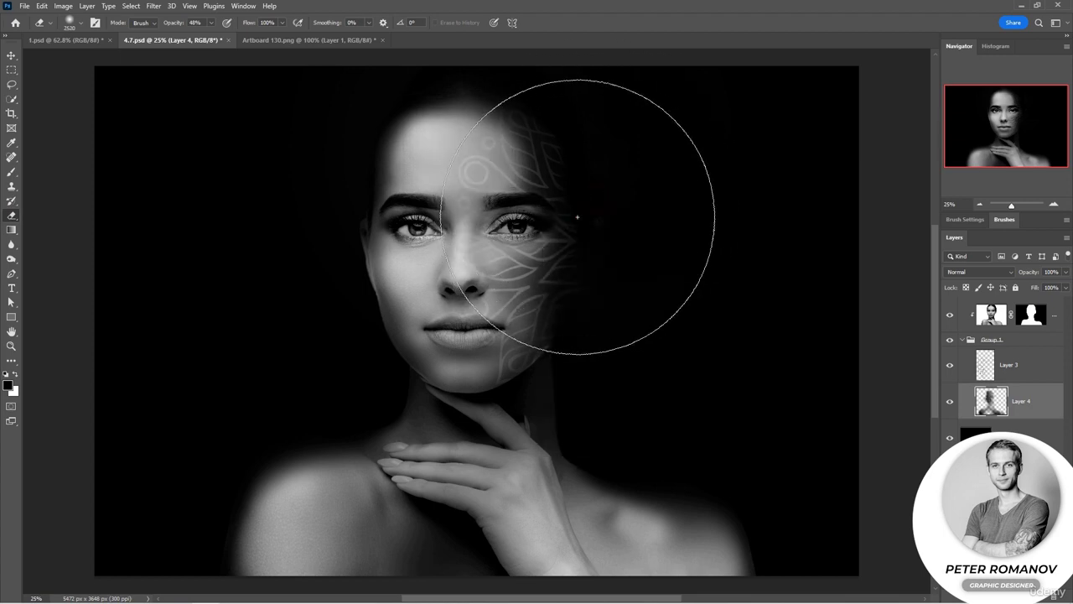
Step: Paint on Layer 4 over both eyes and the cheek below the ornament
{"action": "left_click", "coordinate": [9, 172]}
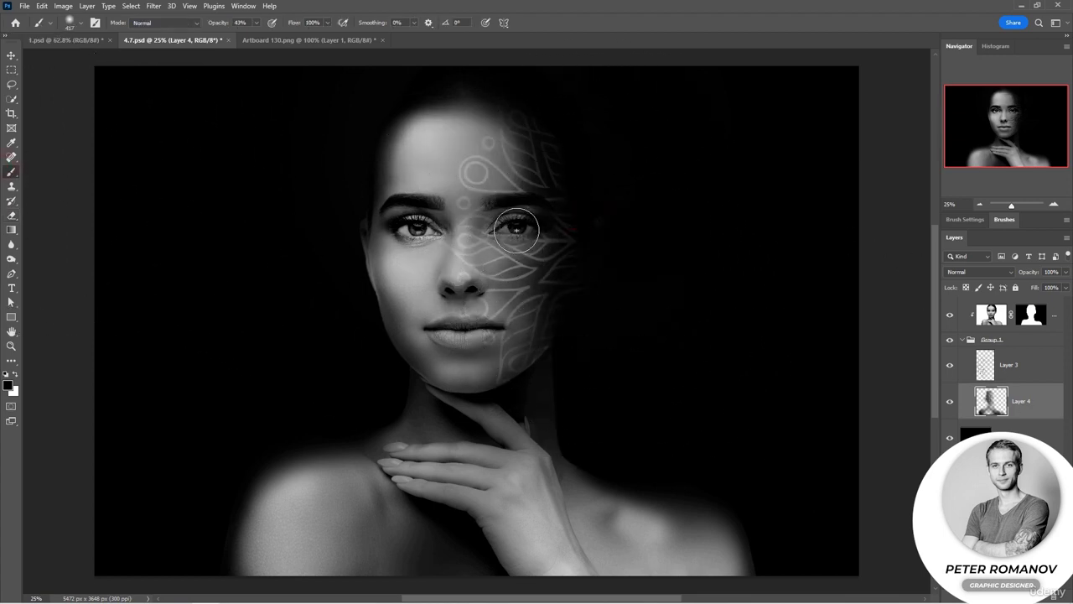
{"action": "left_click_drag", "start_coordinate": [508, 226], "coordinate": [515, 226]}
{"action": "left_click_drag", "start_coordinate": [431, 226], "coordinate": [440, 226]}
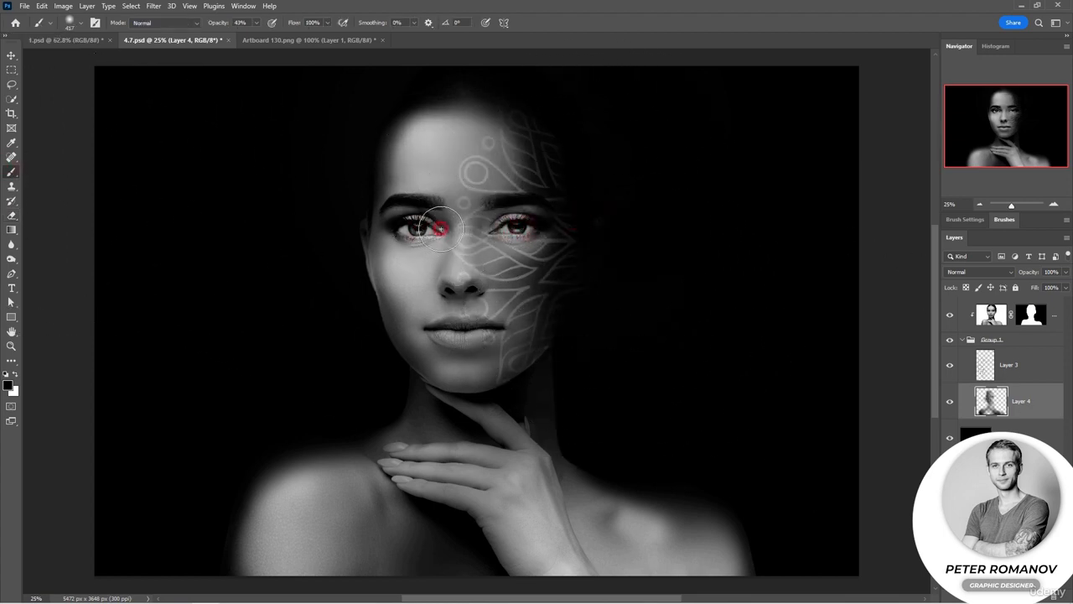
{"action": "left_click_drag", "start_coordinate": [461, 291], "coordinate": [467, 272]}
{"action": "left_click_drag", "start_coordinate": [500, 305], "coordinate": [477, 311]}
Step: Enlarge the brush and paint across the forehead on Layer 4
{"action": "right_click", "coordinate": [510, 393]}
{"action": "left_click_drag", "start_coordinate": [619, 388], "coordinate": [630, 388]}
{"action": "left_click", "coordinate": [498, 404]}
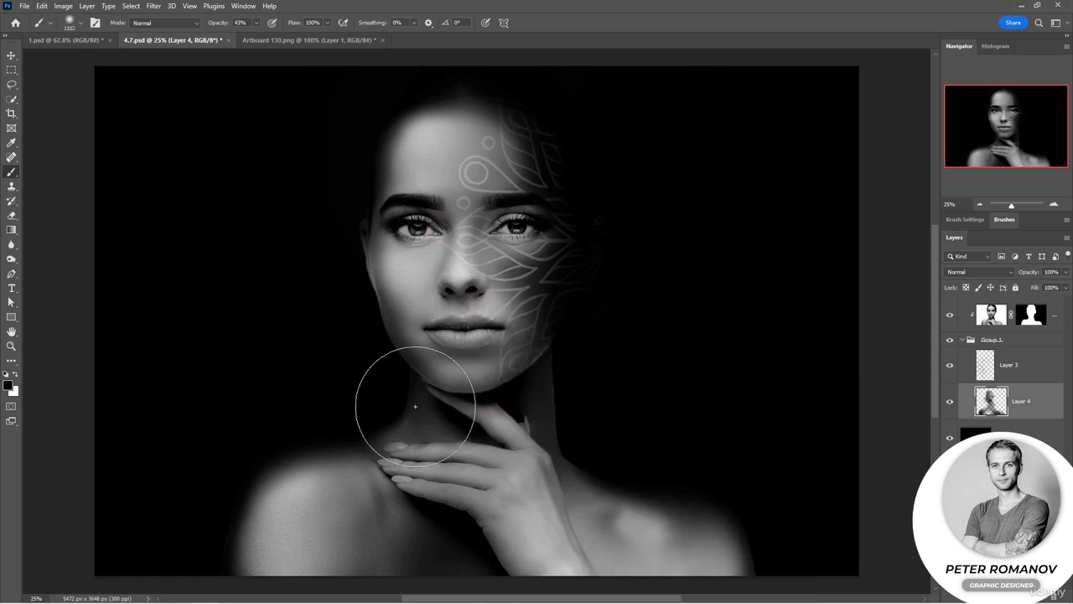
{"action": "mouse_move", "coordinate": [430, 190]}
{"action": "left_mouse_down"}
{"action": "mouse_move", "coordinate": [463, 173]}
{"action": "mouse_move", "coordinate": [462, 143]}
{"action": "left_mouse_up"}
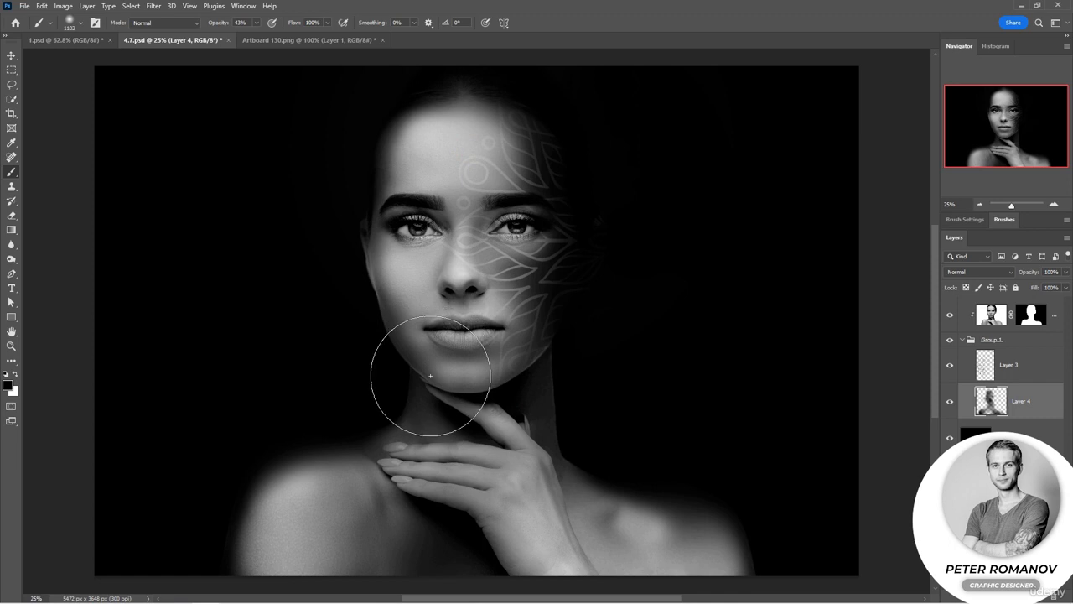
Step: Paste the ornament as a new layer, move it onto the left shoulder and confirm the placement
{"action": "left_click", "coordinate": [984, 376]}
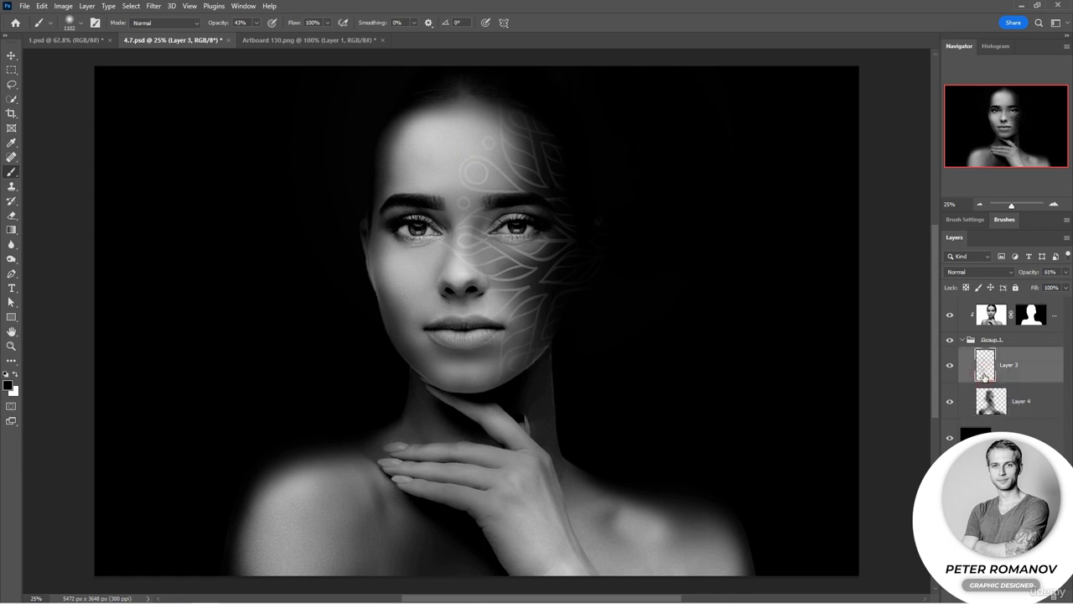
{"action": "key", "text": "v"}
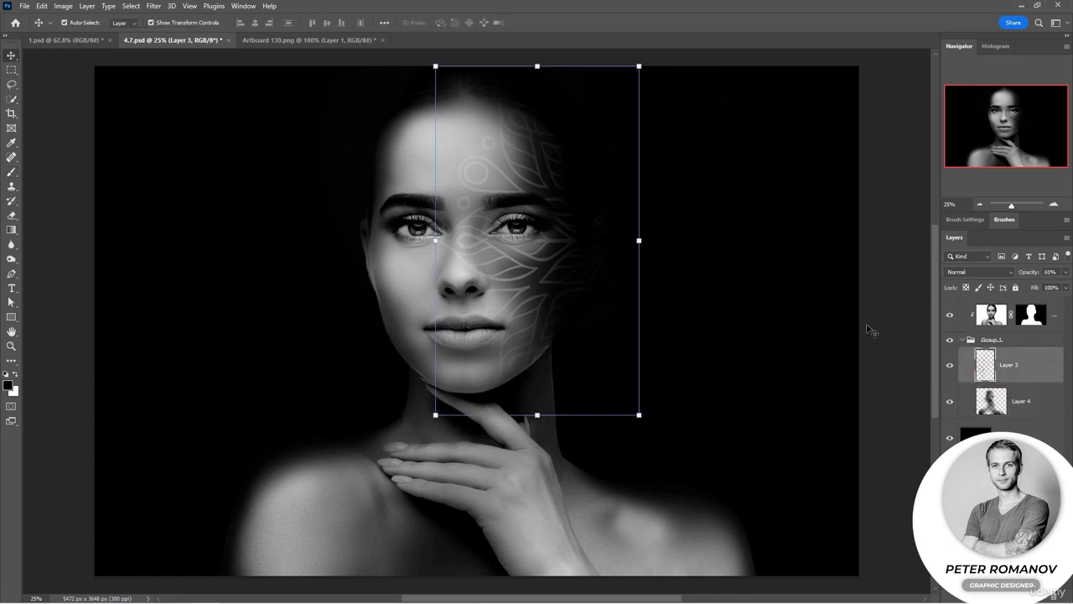
{"action": "left_click", "coordinate": [874, 331]}
{"action": "key", "text": "ctrl+v"}
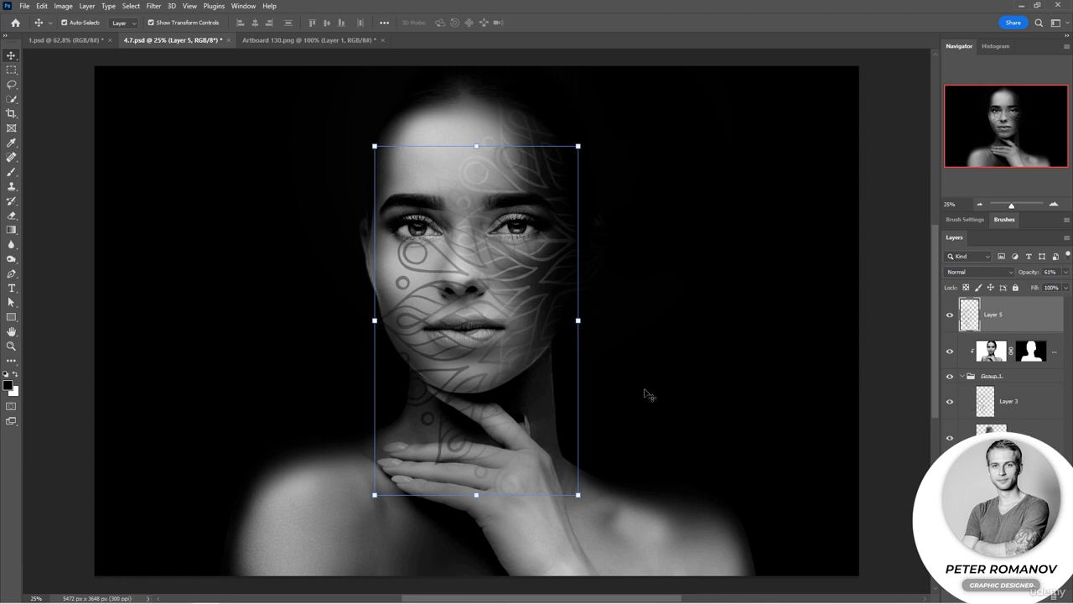
{"action": "left_click_drag", "start_coordinate": [438, 454], "coordinate": [255, 575]}
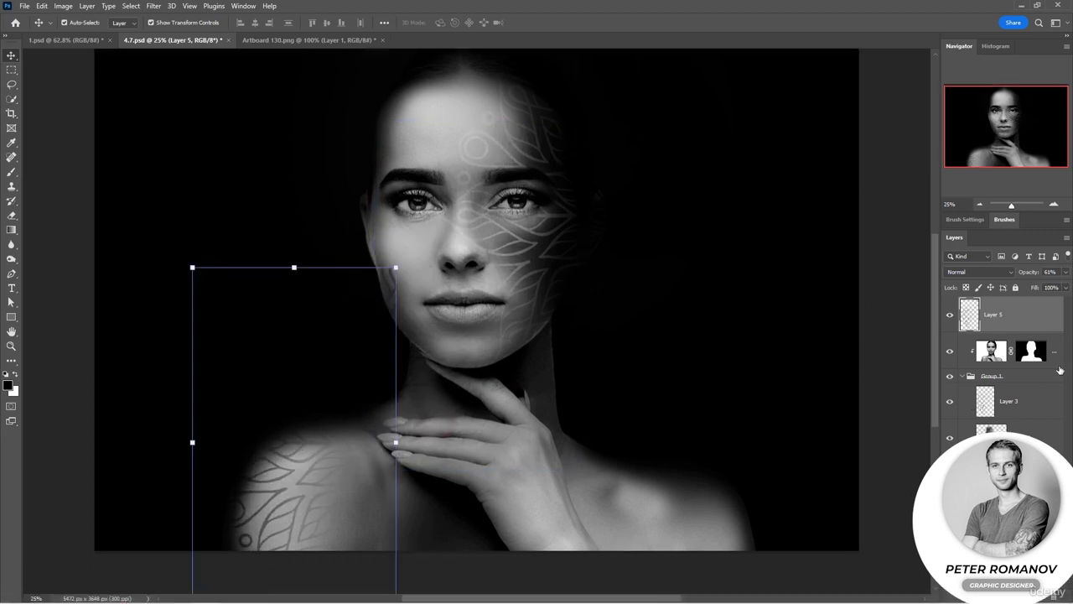
{"action": "left_click_drag", "start_coordinate": [1038, 276], "coordinate": [1051, 276]}
{"action": "left_click_drag", "start_coordinate": [323, 446], "coordinate": [324, 525]}
{"action": "left_click_drag", "start_coordinate": [419, 359], "coordinate": [315, 423]}
{"action": "key", "text": "Return"}
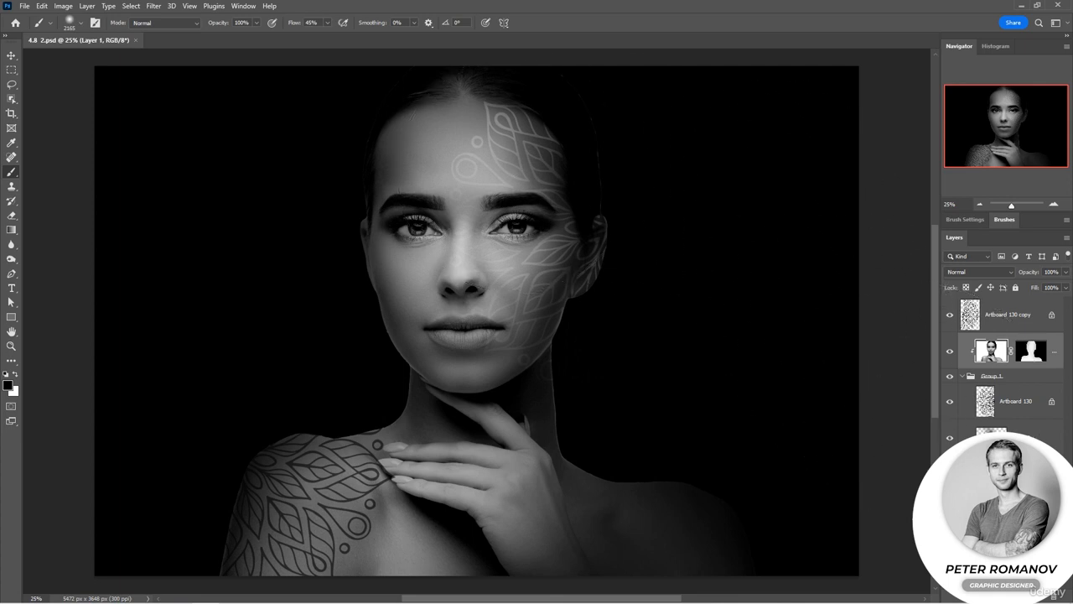
Step: In 4.8 2.psd, inspect the layers and hide the face ornament layer Artboard 130
{"action": "left_click", "coordinate": [1005, 429]}
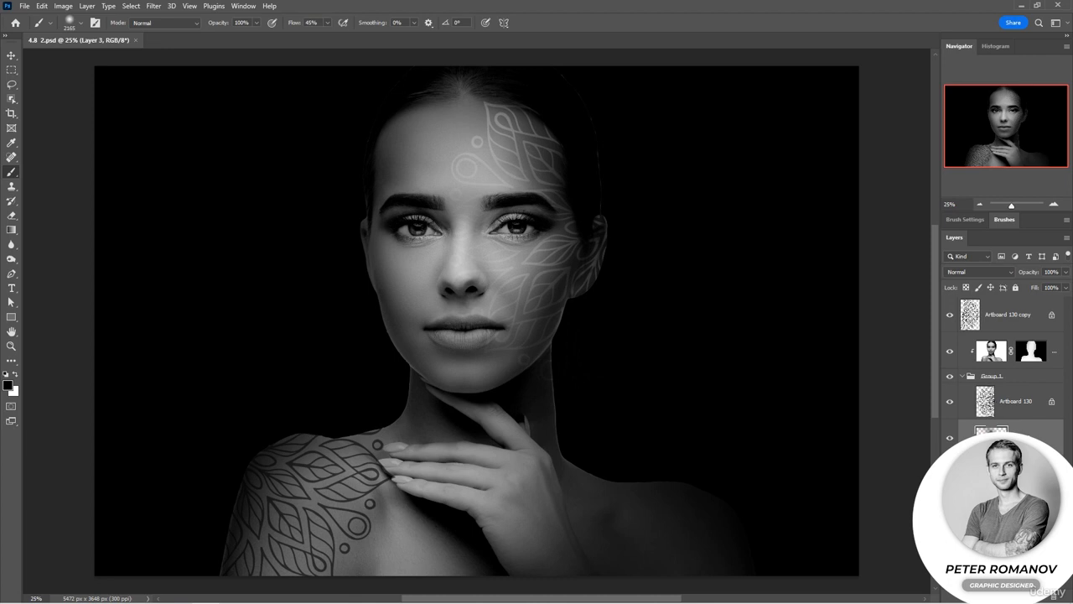
{"action": "left_click", "coordinate": [1006, 472]}
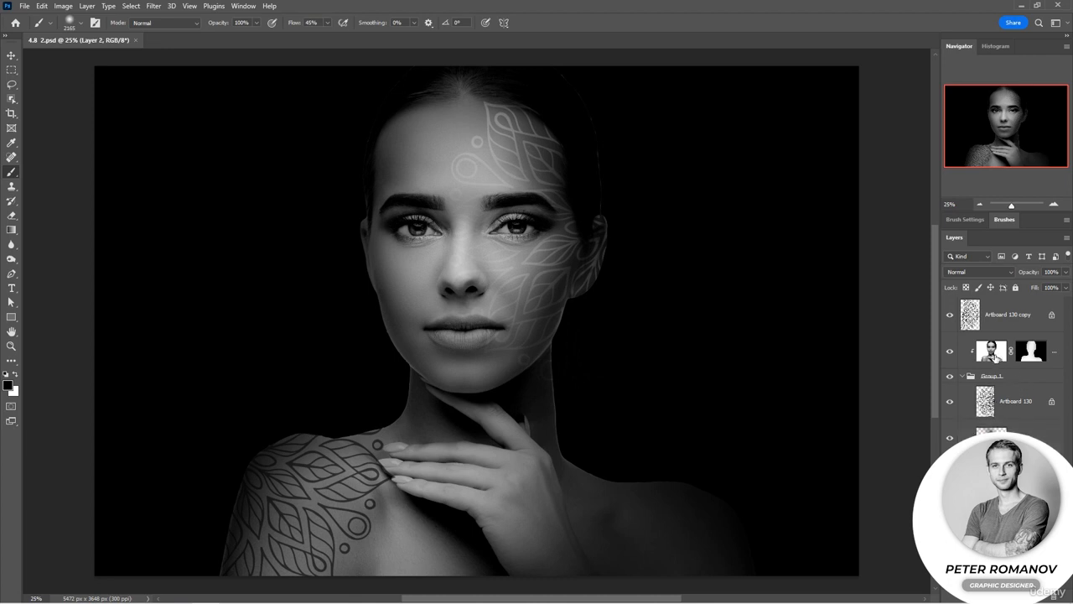
{"action": "left_click", "coordinate": [994, 355]}
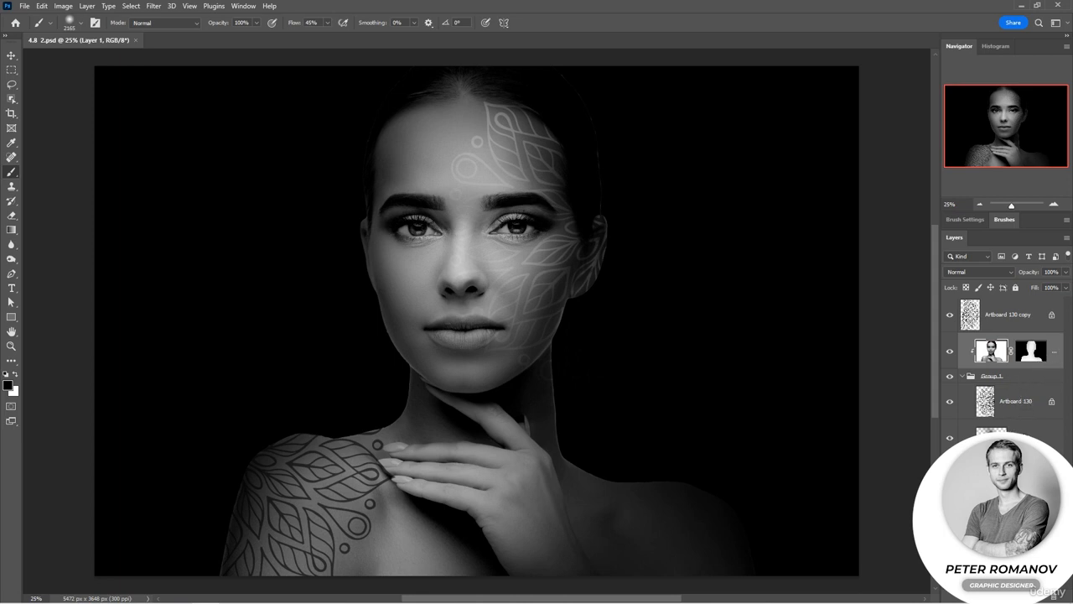
{"action": "left_click", "coordinate": [1024, 432]}
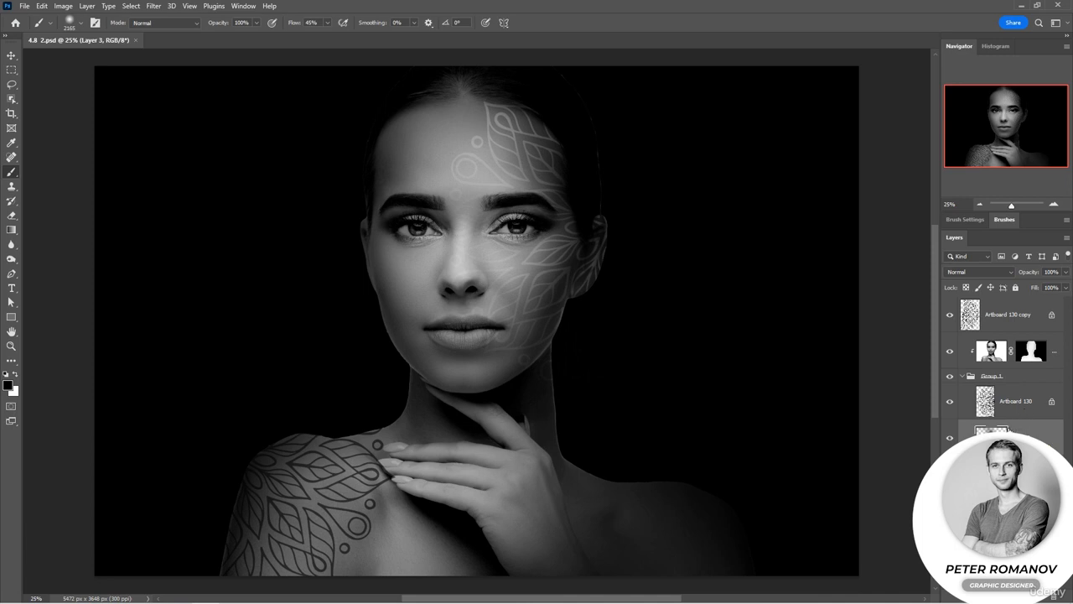
{"action": "left_click", "coordinate": [950, 406]}
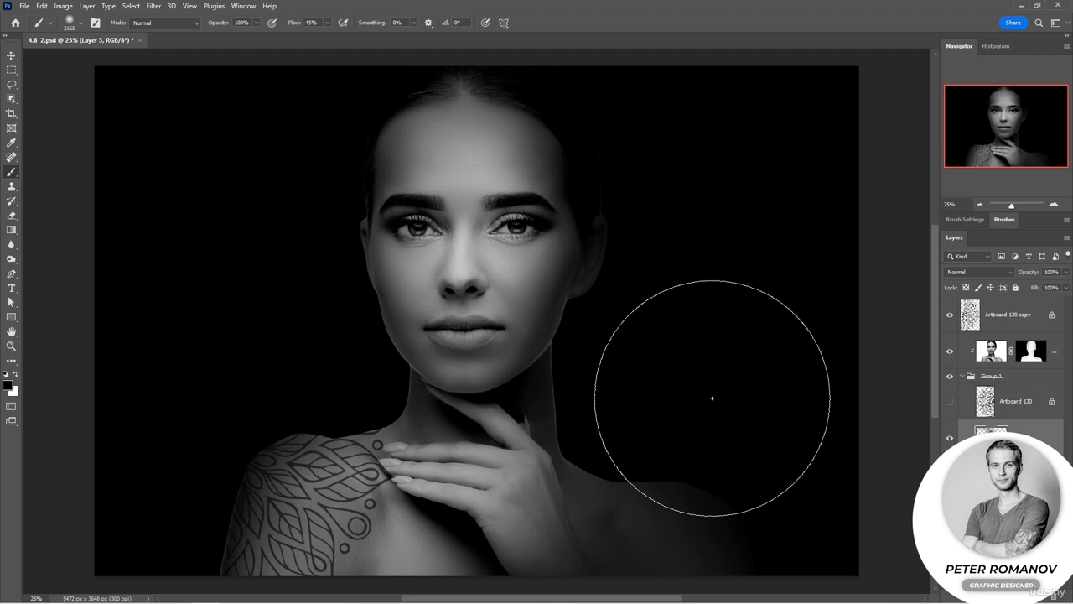
Step: Erase across the face and neck on Layer 3 with a large Eraser at reduced flow
{"action": "left_click", "coordinate": [12, 215]}
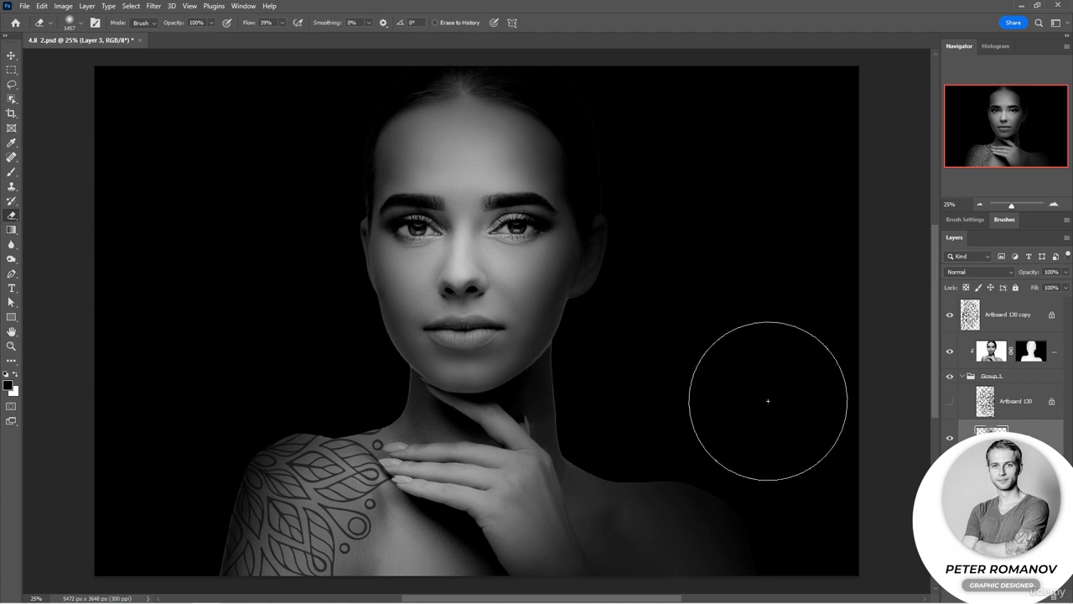
{"action": "mouse_move", "coordinate": [768, 401]}
{"action": "left_mouse_down"}
{"action": "mouse_move", "coordinate": [436, 512]}
{"action": "mouse_move", "coordinate": [311, 436]}
{"action": "mouse_move", "coordinate": [669, 428]}
{"action": "mouse_move", "coordinate": [346, 417]}
{"action": "mouse_move", "coordinate": [627, 324]}
{"action": "mouse_move", "coordinate": [274, 213]}
{"action": "left_mouse_up"}
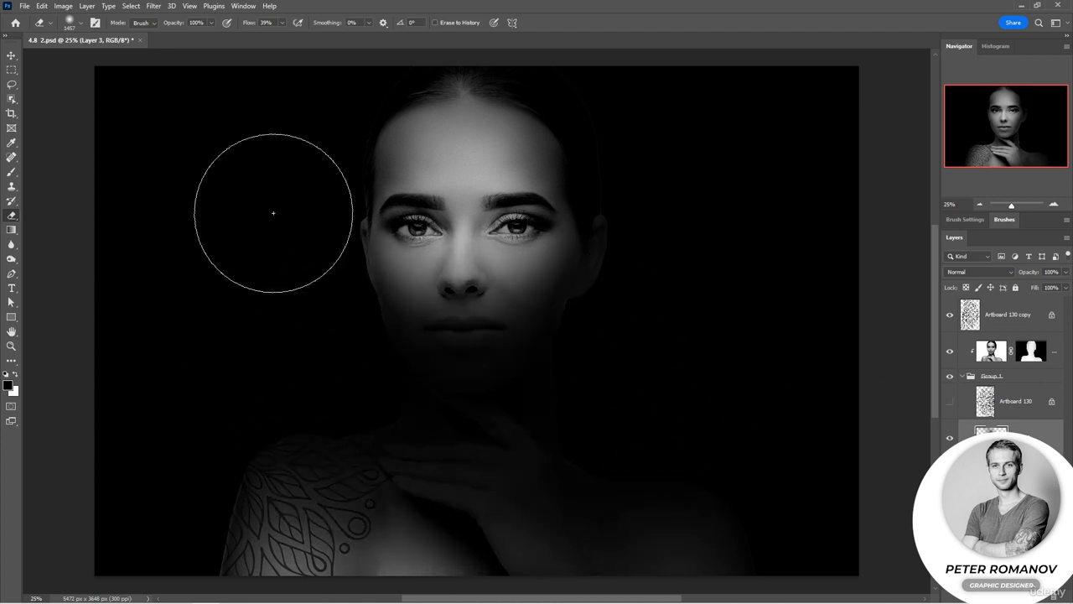
{"action": "left_click_drag", "start_coordinate": [244, 23], "coordinate": [285, 22]}
{"action": "mouse_move", "coordinate": [551, 347]}
{"action": "left_mouse_down"}
{"action": "mouse_move", "coordinate": [539, 228]}
{"action": "mouse_move", "coordinate": [324, 116]}
{"action": "mouse_move", "coordinate": [450, 84]}
{"action": "mouse_move", "coordinate": [746, 567]}
{"action": "left_mouse_up"}
Step: Paint the face, neck and shoulder back in on Layer 3 with a soft Brush at low flow
{"action": "left_click", "coordinate": [12, 171]}
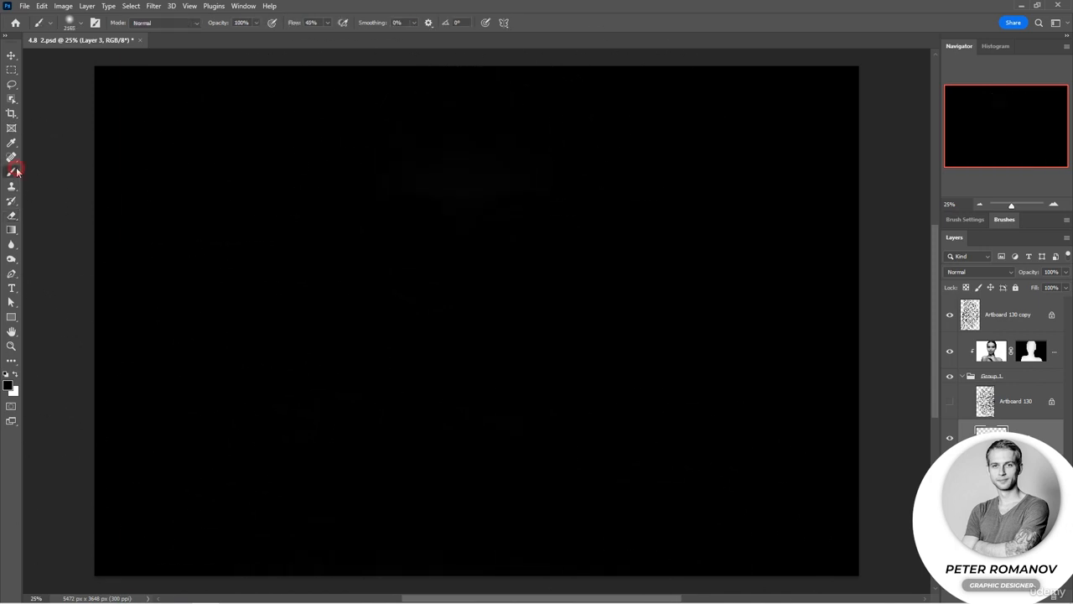
{"action": "mouse_move", "coordinate": [493, 479]}
{"action": "left_mouse_down"}
{"action": "mouse_move", "coordinate": [430, 467]}
{"action": "mouse_move", "coordinate": [403, 496]}
{"action": "mouse_move", "coordinate": [347, 515]}
{"action": "mouse_move", "coordinate": [503, 561]}
{"action": "mouse_move", "coordinate": [575, 561]}
{"action": "left_mouse_up"}
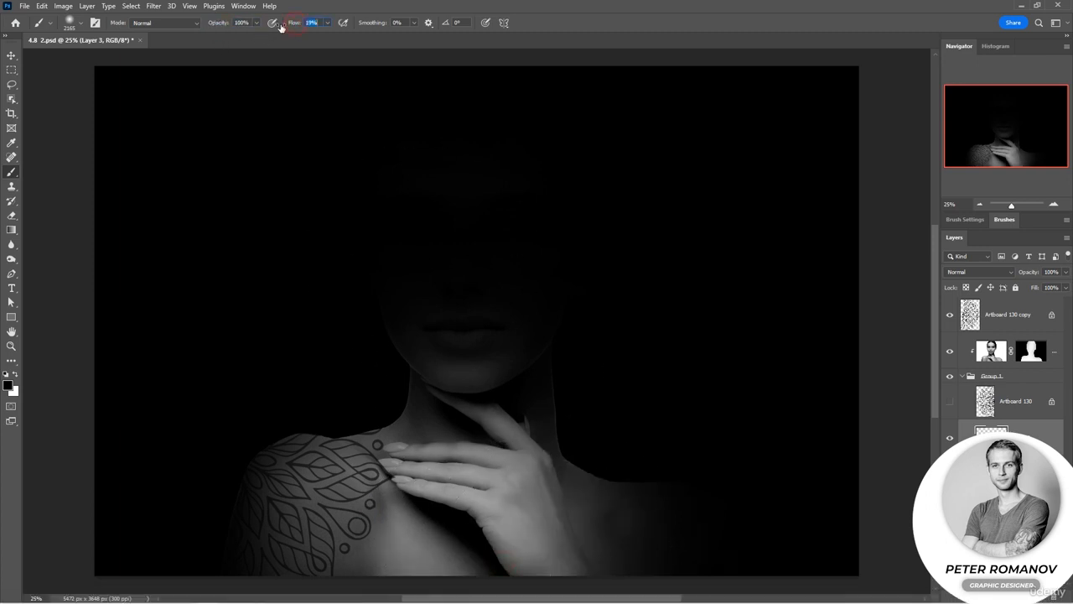
{"action": "mouse_move", "coordinate": [450, 314]}
{"action": "left_mouse_down"}
{"action": "mouse_move", "coordinate": [472, 230]}
{"action": "mouse_move", "coordinate": [509, 228]}
{"action": "mouse_move", "coordinate": [491, 163]}
{"action": "left_mouse_up"}
{"action": "mouse_move", "coordinate": [426, 388]}
{"action": "left_mouse_down"}
{"action": "mouse_move", "coordinate": [441, 217]}
{"action": "mouse_move", "coordinate": [488, 283]}
{"action": "mouse_move", "coordinate": [421, 388]}
{"action": "left_mouse_up"}
{"action": "left_click", "coordinate": [273, 367]}
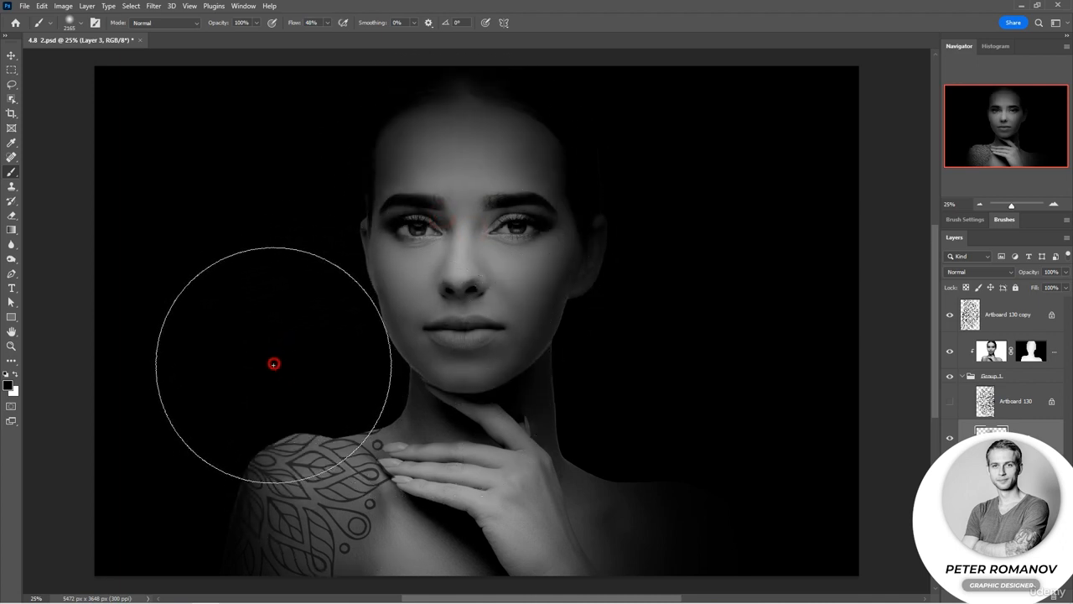
Step: Paint the shoulders and face back in on Layer 3 with the soft Brush at 48% flow
{"action": "left_click", "coordinate": [605, 519]}
{"action": "left_click", "coordinate": [664, 527]}
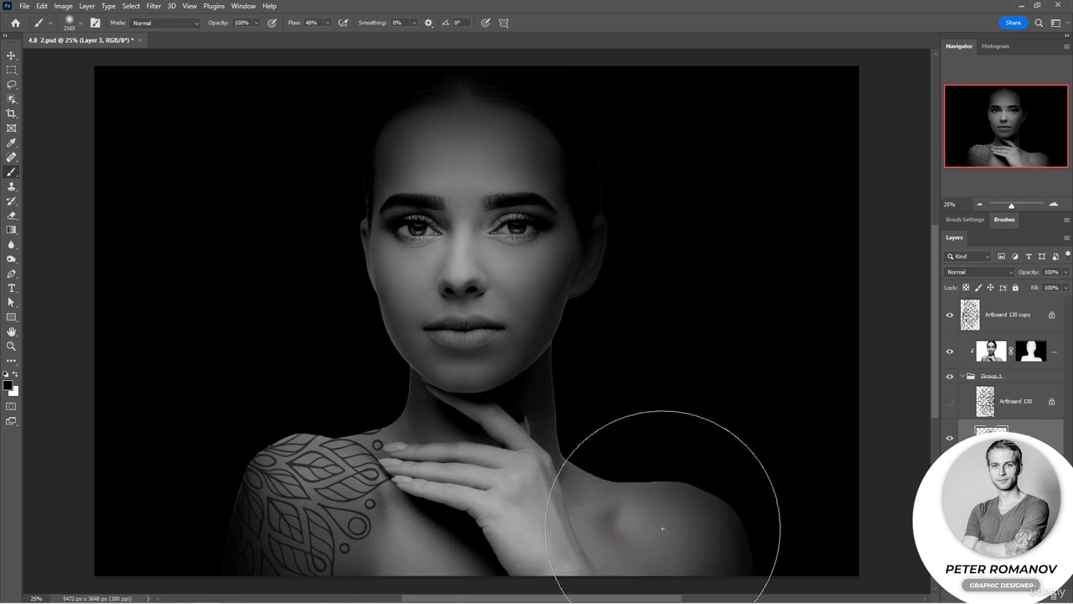
{"action": "left_click", "coordinate": [310, 484]}
{"action": "right_click", "coordinate": [288, 319]}
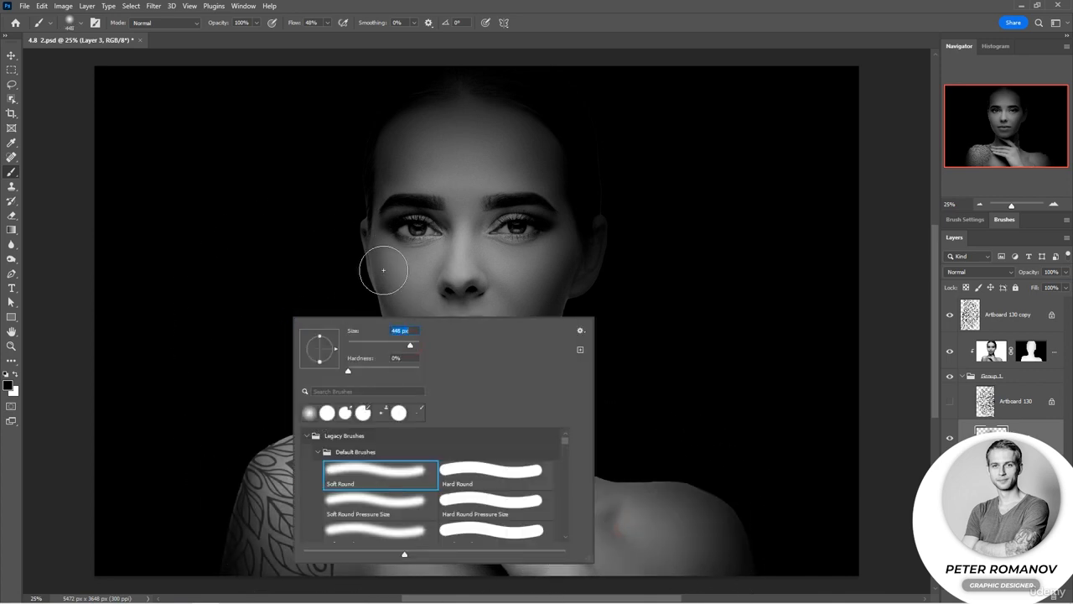
{"action": "left_click", "coordinate": [388, 253]}
{"action": "left_click", "coordinate": [536, 261]}
{"action": "left_click", "coordinate": [397, 266]}
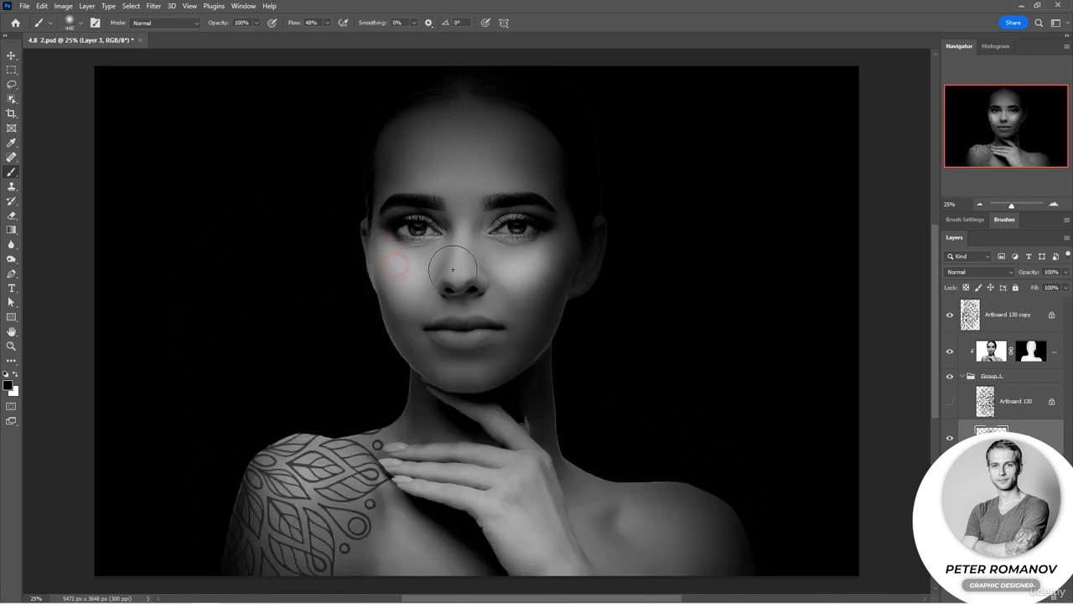
{"action": "left_click", "coordinate": [453, 269]}
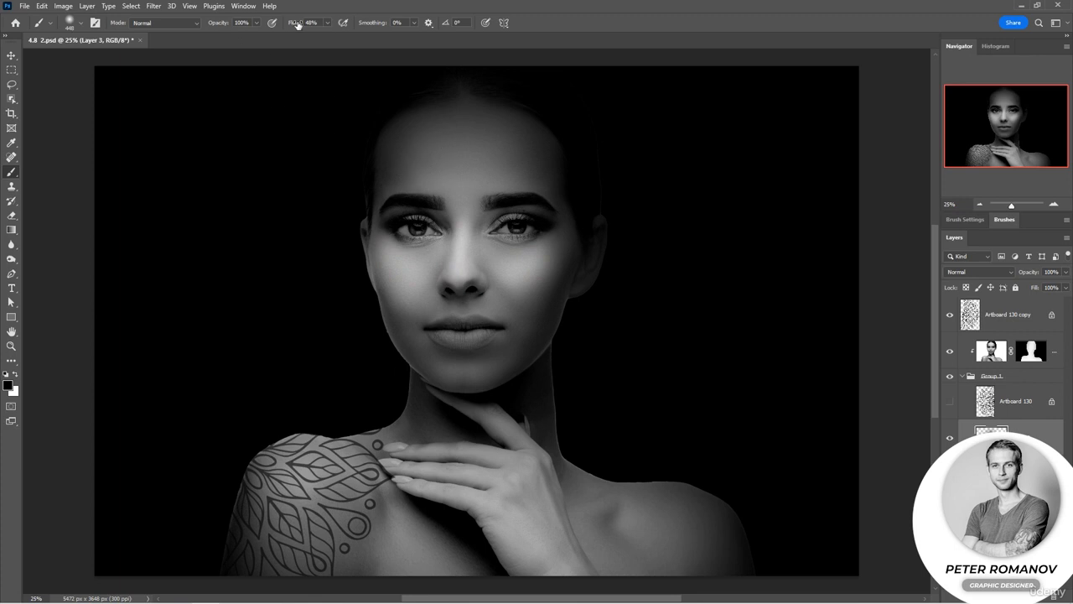
Step: Brush over the face, eyes, neck, hand and shoulders on Layer 3 at 100% flow to brighten them
{"action": "mouse_move", "coordinate": [459, 131]}
{"action": "left_mouse_down"}
{"action": "mouse_move", "coordinate": [510, 149]}
{"action": "mouse_move", "coordinate": [527, 167]}
{"action": "mouse_move", "coordinate": [433, 160]}
{"action": "mouse_move", "coordinate": [465, 135]}
{"action": "mouse_move", "coordinate": [438, 130]}
{"action": "mouse_move", "coordinate": [408, 159]}
{"action": "mouse_move", "coordinate": [458, 166]}
{"action": "mouse_move", "coordinate": [464, 253]}
{"action": "mouse_move", "coordinate": [489, 283]}
{"action": "mouse_move", "coordinate": [512, 265]}
{"action": "mouse_move", "coordinate": [455, 360]}
{"action": "mouse_move", "coordinate": [457, 342]}
{"action": "mouse_move", "coordinate": [486, 342]}
{"action": "mouse_move", "coordinate": [464, 373]}
{"action": "left_mouse_up"}
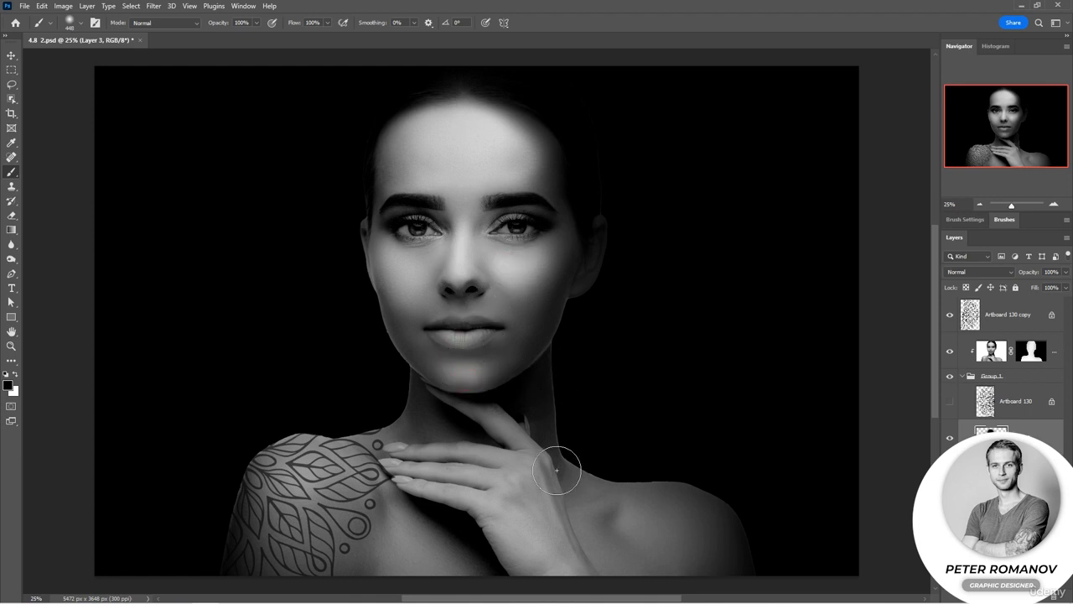
{"action": "mouse_move", "coordinate": [528, 478]}
{"action": "left_mouse_down"}
{"action": "mouse_move", "coordinate": [568, 550]}
{"action": "mouse_move", "coordinate": [540, 545]}
{"action": "mouse_move", "coordinate": [512, 477]}
{"action": "mouse_move", "coordinate": [494, 497]}
{"action": "mouse_move", "coordinate": [501, 469]}
{"action": "left_mouse_up"}
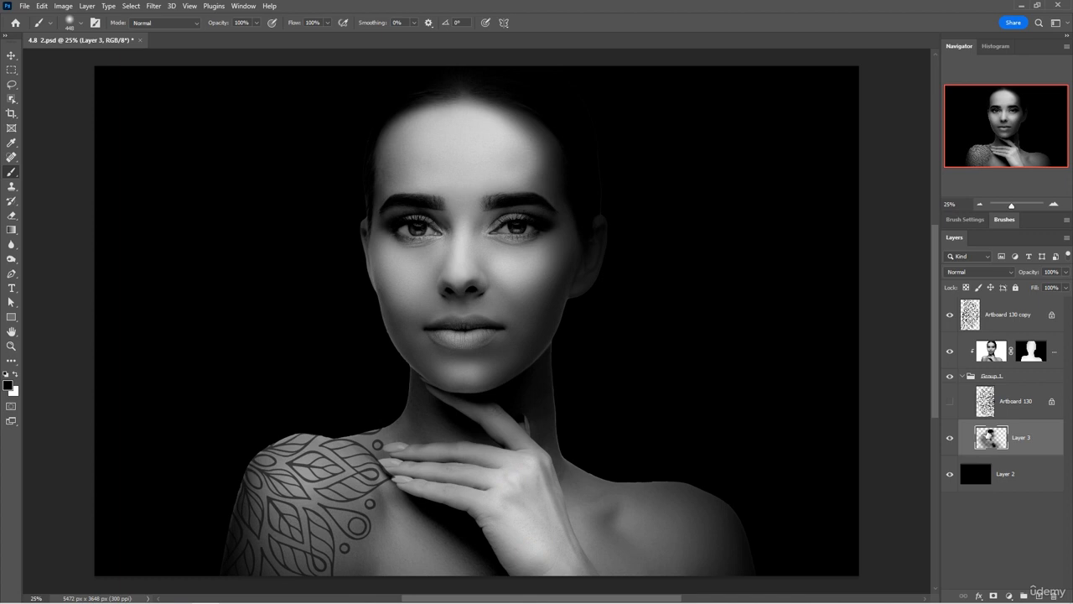
{"action": "left_click", "coordinate": [481, 453]}
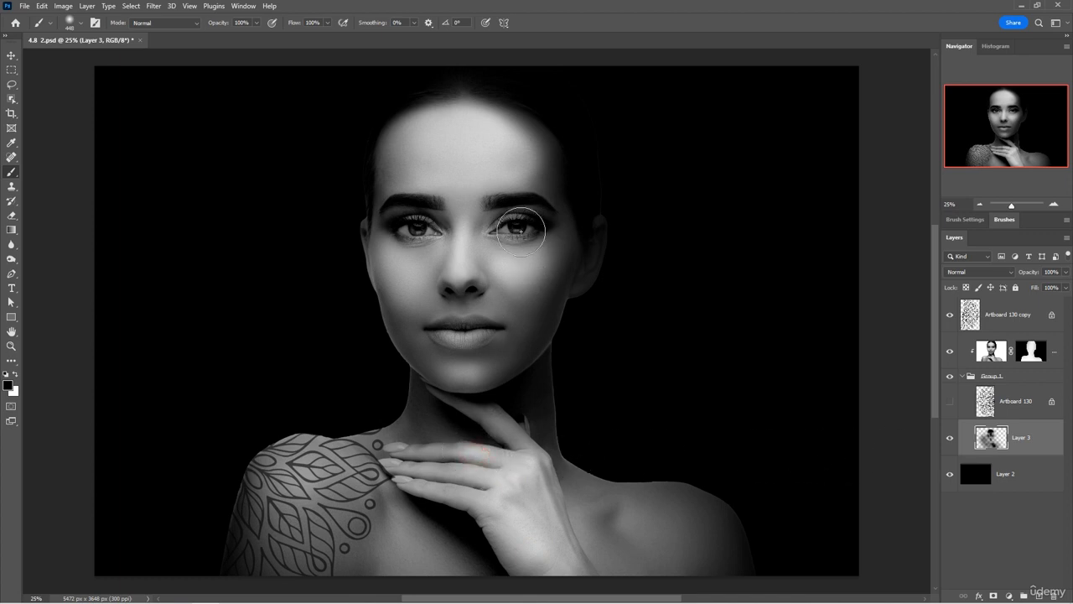
{"action": "left_click_drag", "start_coordinate": [500, 225], "coordinate": [514, 229]}
{"action": "left_click", "coordinate": [418, 229]}
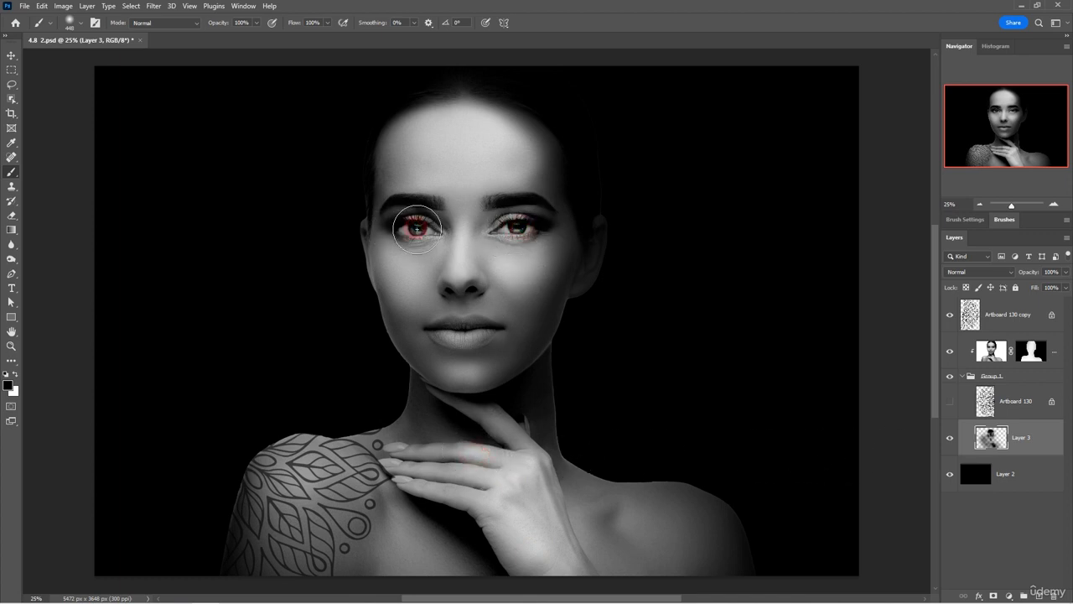
{"action": "left_click", "coordinate": [418, 233]}
{"action": "left_click", "coordinate": [417, 229]}
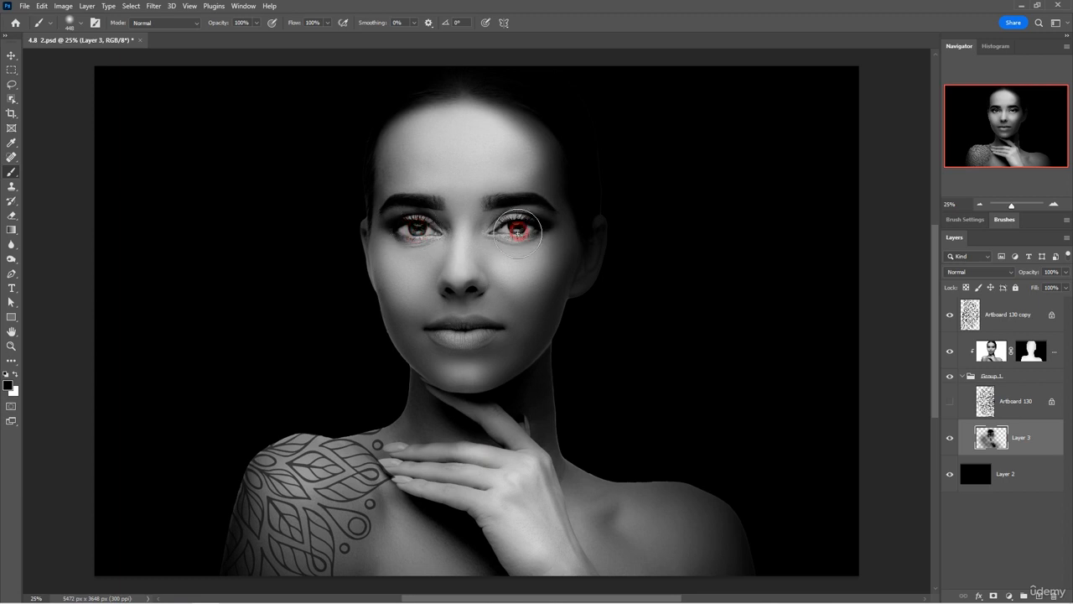
{"action": "left_click", "coordinate": [454, 270]}
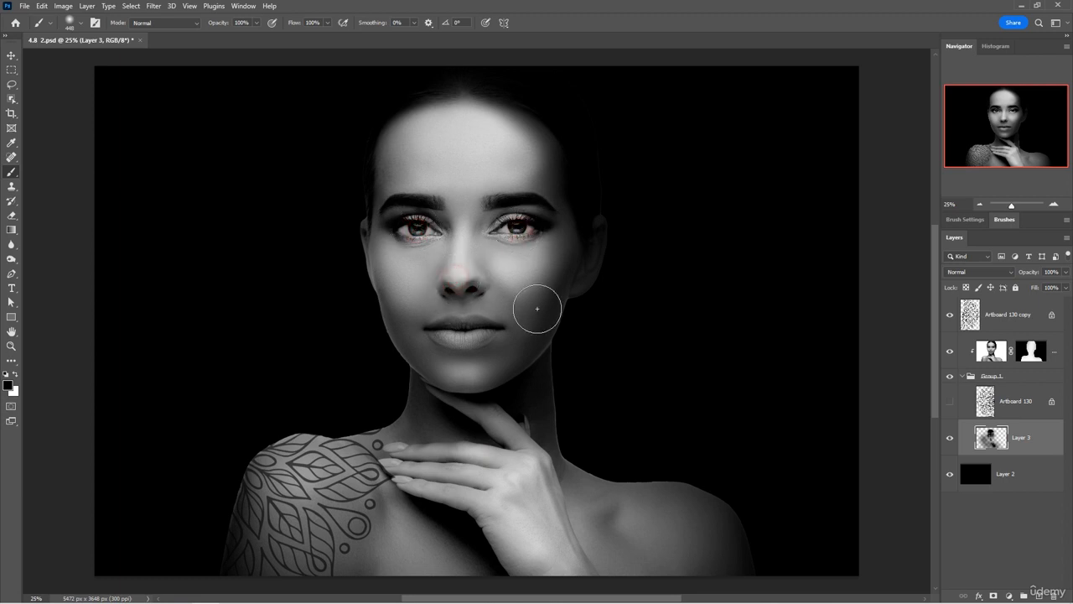
{"action": "left_click", "coordinate": [424, 360]}
{"action": "left_click", "coordinate": [428, 361]}
{"action": "left_click", "coordinate": [484, 367]}
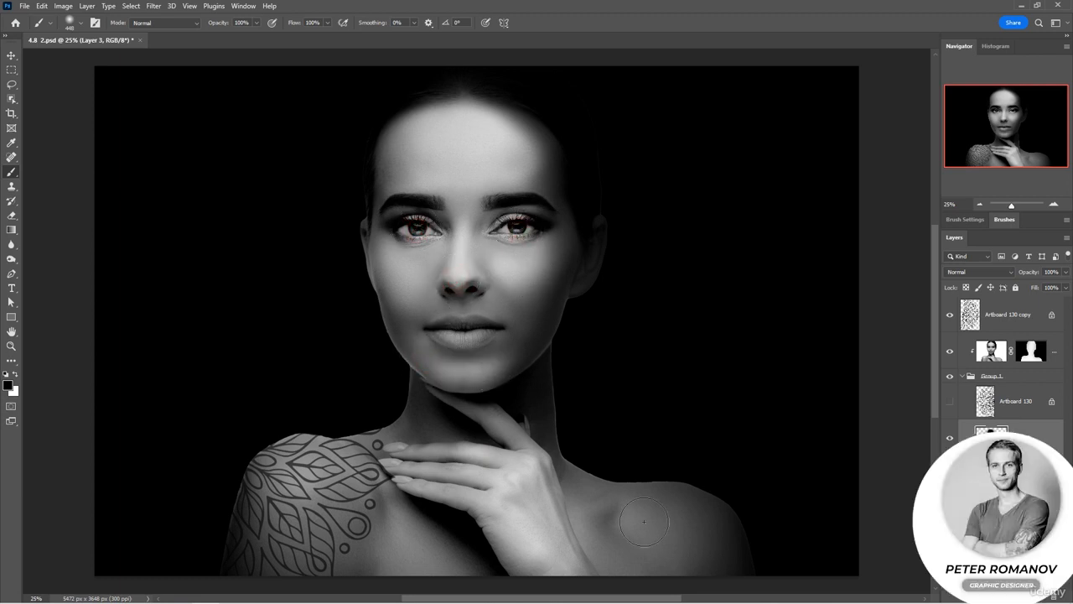
{"action": "left_click", "coordinate": [640, 518]}
{"action": "left_click", "coordinate": [631, 517]}
{"action": "mouse_move", "coordinate": [393, 509]}
{"action": "left_mouse_down"}
{"action": "mouse_move", "coordinate": [384, 495]}
{"action": "mouse_move", "coordinate": [376, 503]}
{"action": "left_mouse_up"}
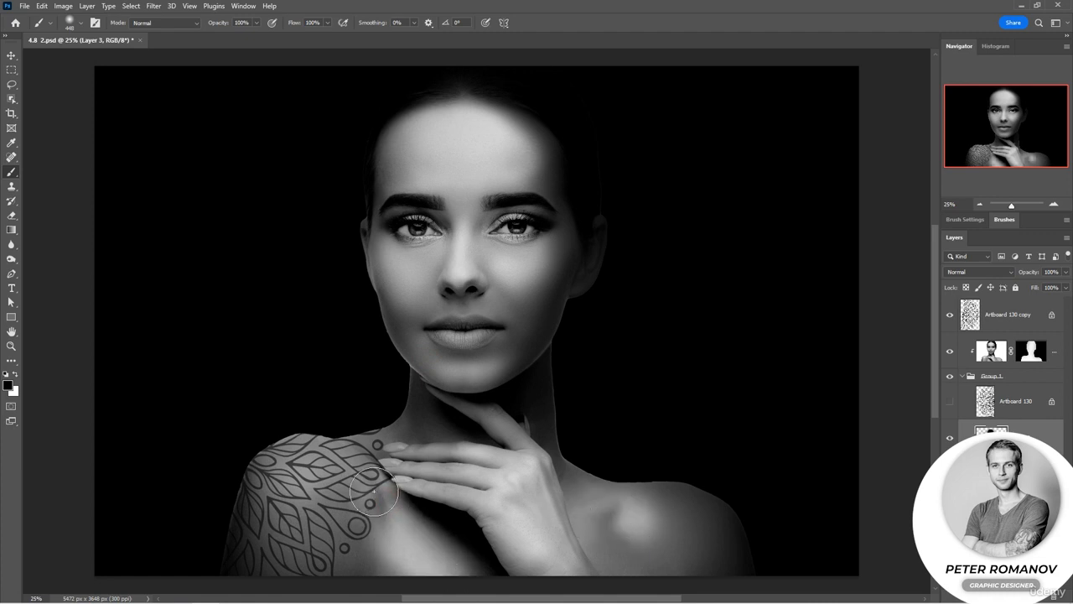
{"action": "left_click", "coordinate": [403, 453]}
{"action": "left_click", "coordinate": [442, 466]}
{"action": "left_click", "coordinate": [505, 420]}
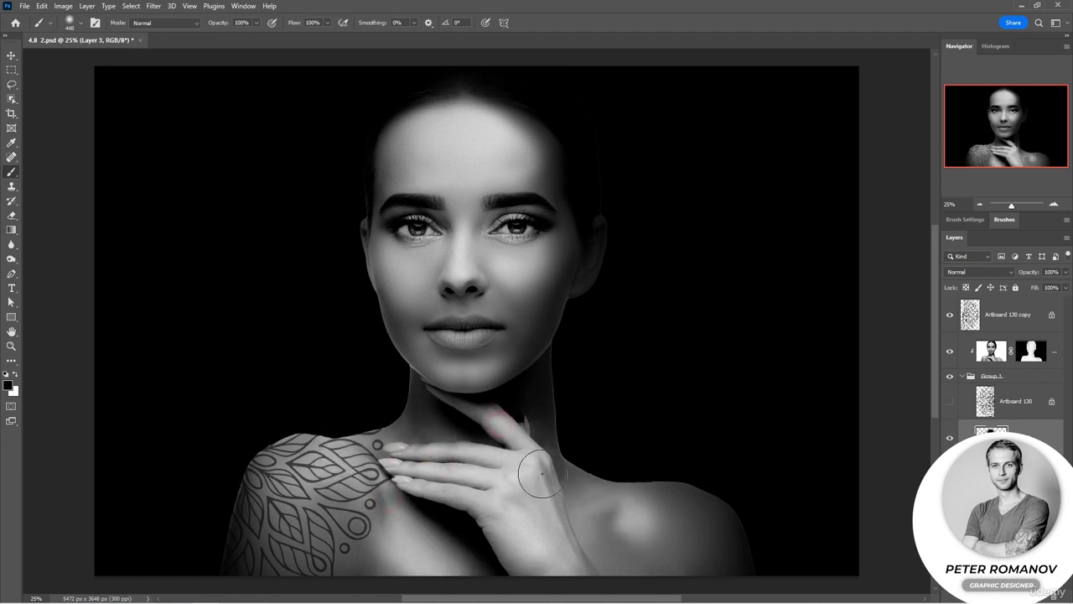
{"action": "left_click", "coordinate": [550, 472]}
{"action": "left_click", "coordinate": [469, 338]}
{"action": "left_click", "coordinate": [492, 372]}
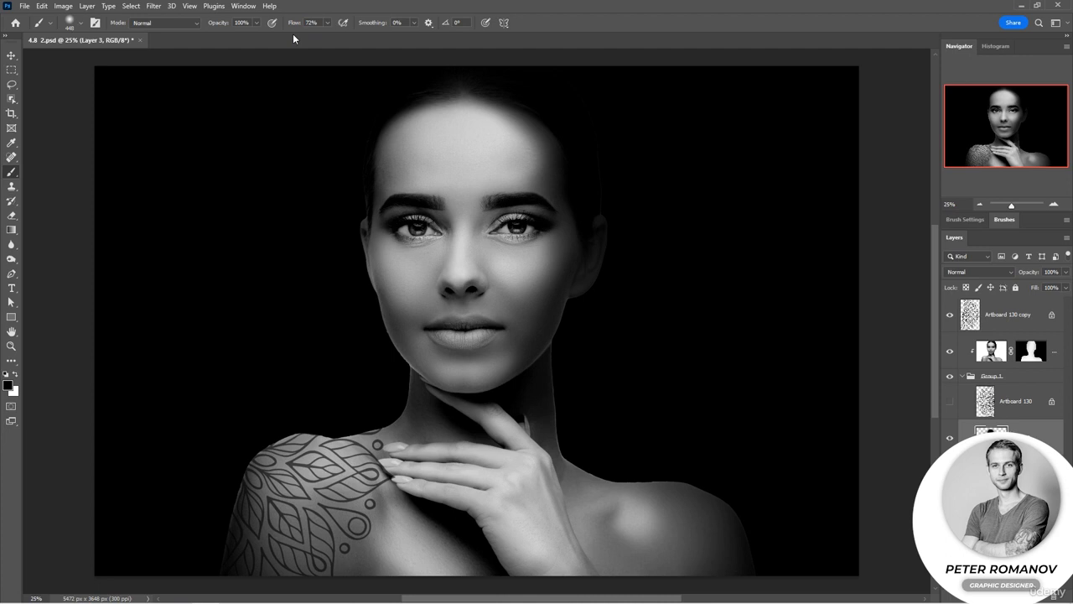
Step: Enlarge the brush to about 1102 px and show the face ornament layer Artboard 130 again
{"action": "right_click", "coordinate": [491, 156]}
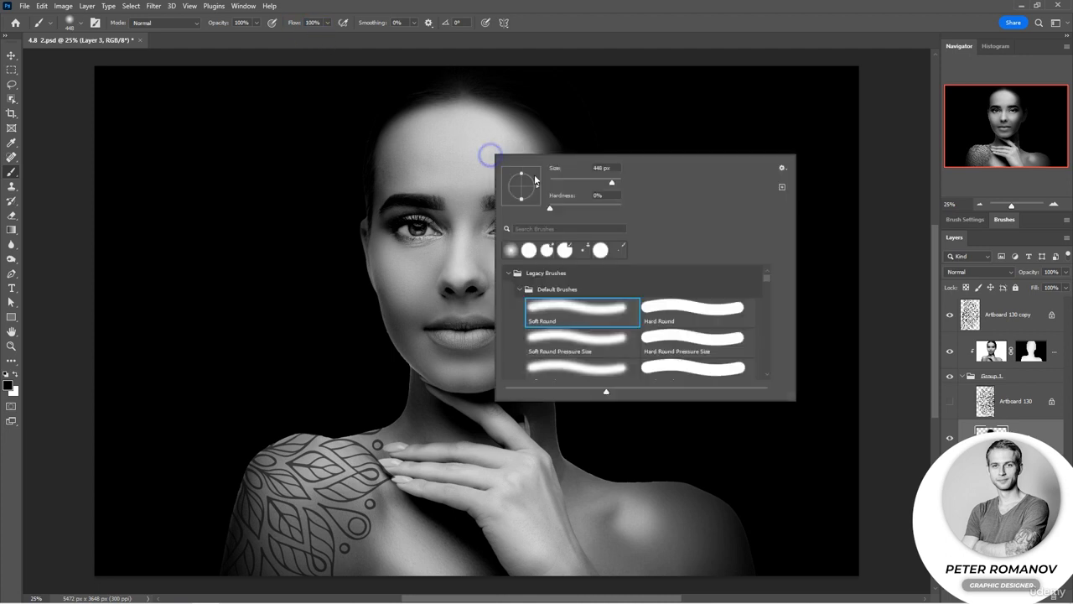
{"action": "left_click_drag", "start_coordinate": [615, 183], "coordinate": [620, 183]}
{"action": "key", "text": "Return"}
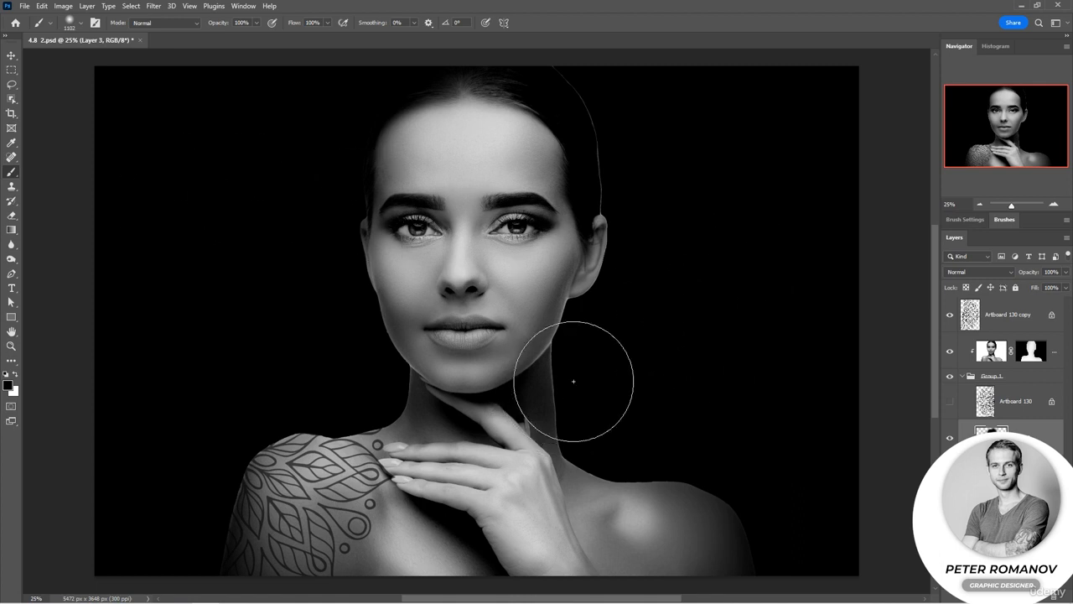
{"action": "left_click", "coordinate": [951, 406]}
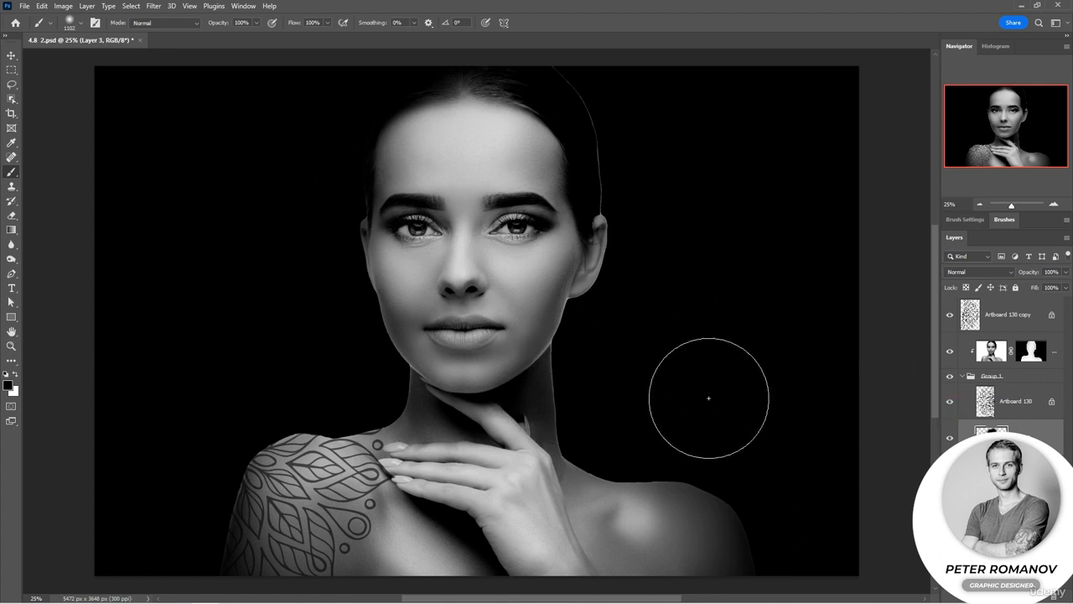
Step: Erase the right side of the face on Layer 3 to reveal the ornament, then paint it back with the Brush
{"action": "left_click", "coordinate": [12, 215]}
{"action": "mouse_move", "coordinate": [554, 155]}
{"action": "left_mouse_down"}
{"action": "mouse_move", "coordinate": [515, 116]}
{"action": "mouse_move", "coordinate": [586, 140]}
{"action": "mouse_move", "coordinate": [602, 219]}
{"action": "mouse_move", "coordinate": [584, 340]}
{"action": "left_mouse_up"}
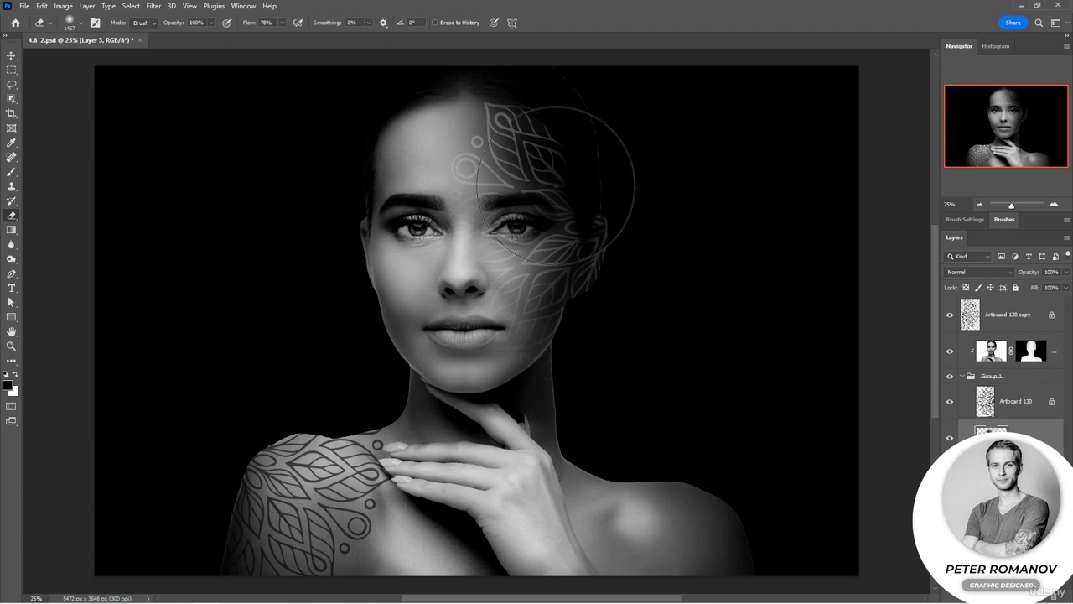
{"action": "mouse_move", "coordinate": [578, 186]}
{"action": "left_mouse_down"}
{"action": "mouse_move", "coordinate": [598, 294]}
{"action": "mouse_move", "coordinate": [571, 362]}
{"action": "mouse_move", "coordinate": [582, 227]}
{"action": "left_mouse_up"}
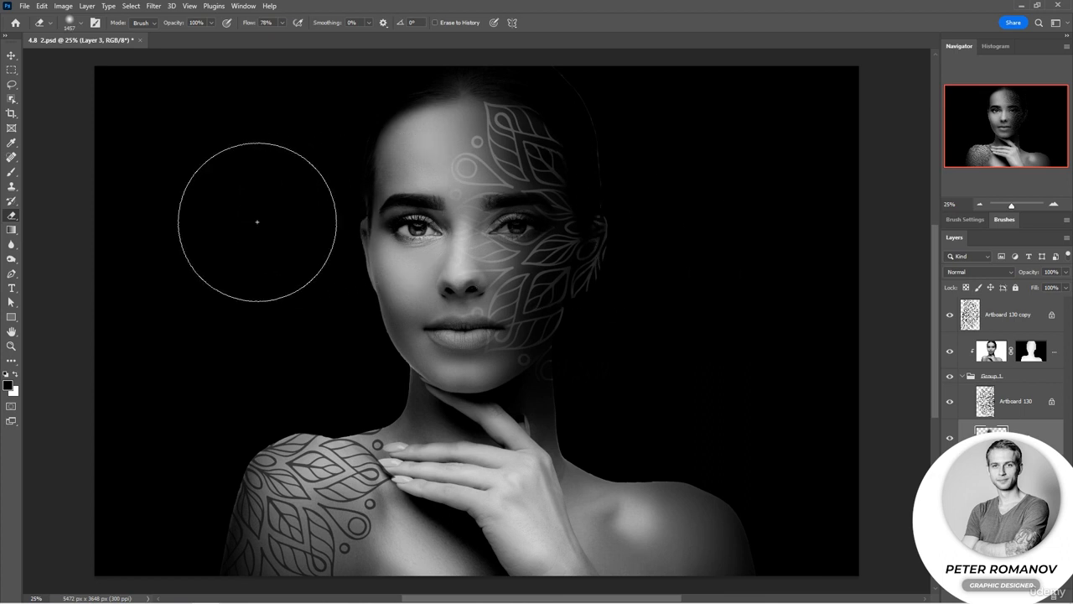
{"action": "left_click", "coordinate": [11, 171]}
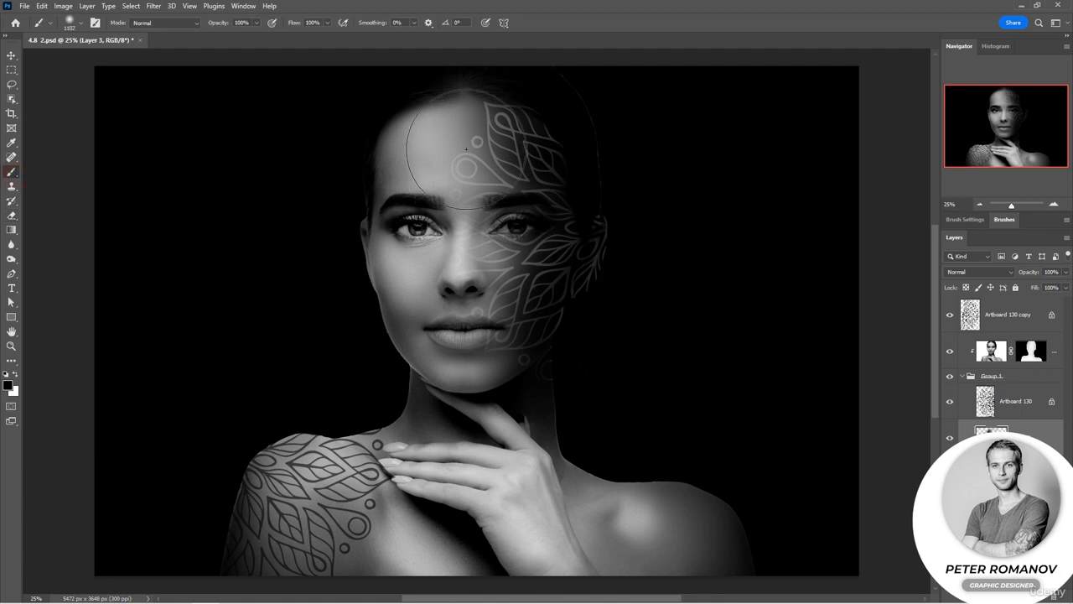
{"action": "mouse_move", "coordinate": [494, 143]}
{"action": "left_mouse_down"}
{"action": "mouse_move", "coordinate": [513, 317]}
{"action": "mouse_move", "coordinate": [519, 155]}
{"action": "left_mouse_up"}
Step: Try erasing the forehead and face at 78% and 100% Eraser flow, then paint the face back in
{"action": "left_click", "coordinate": [11, 215]}
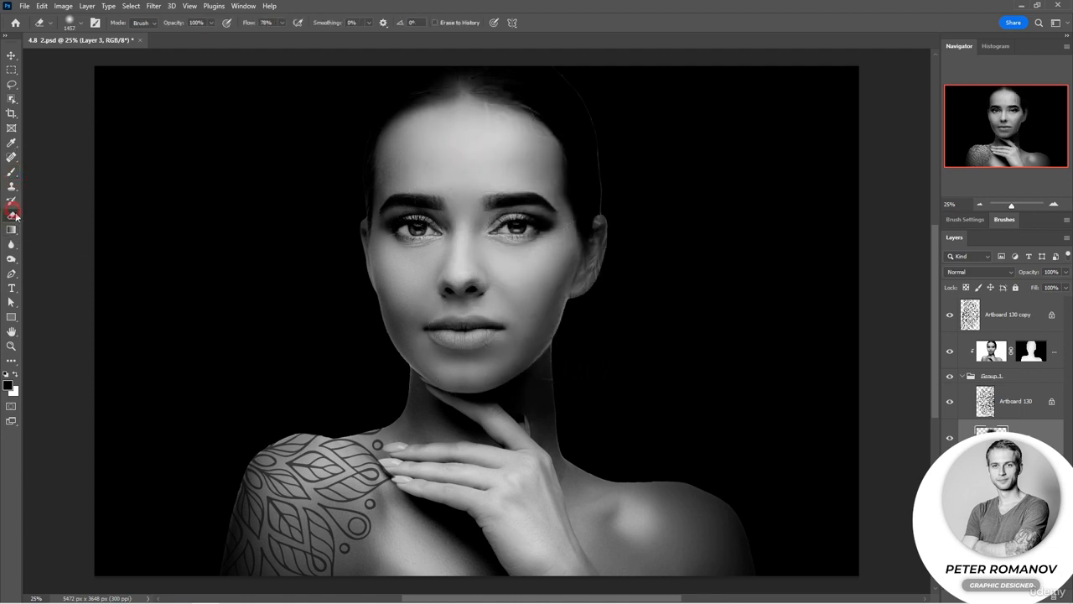
{"action": "left_click_drag", "start_coordinate": [541, 156], "coordinate": [503, 134]}
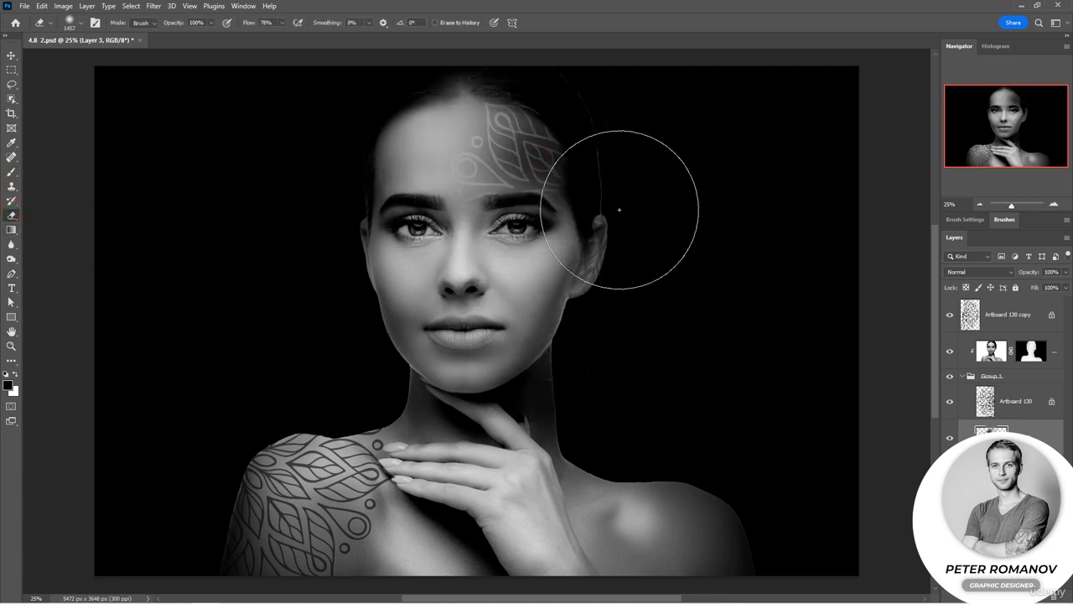
{"action": "left_click", "coordinate": [501, 109]}
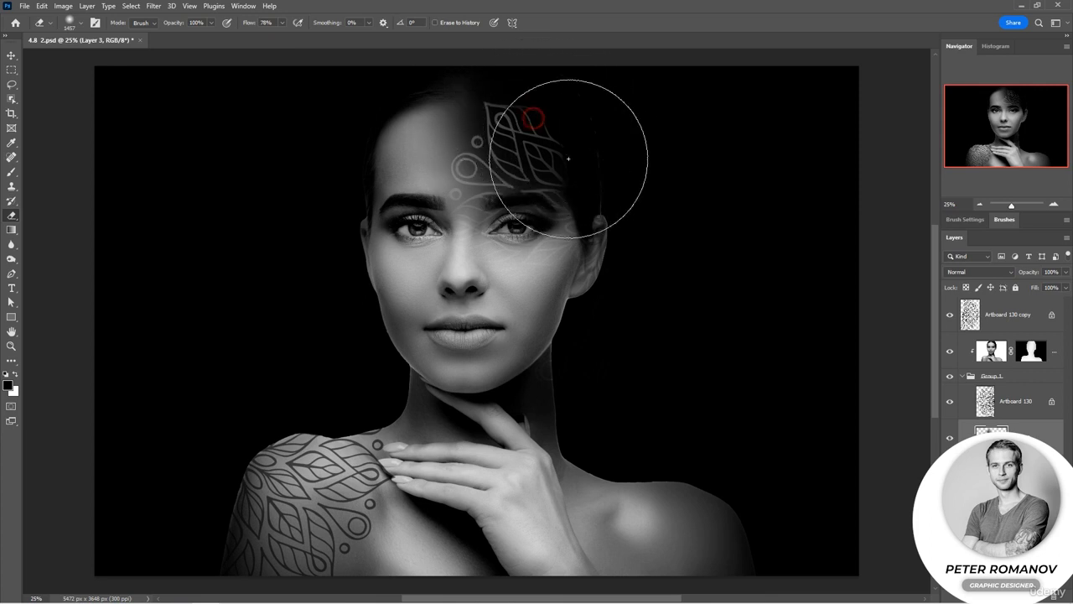
{"action": "mouse_move", "coordinate": [625, 210]}
{"action": "left_mouse_down"}
{"action": "mouse_move", "coordinate": [586, 313]}
{"action": "mouse_move", "coordinate": [603, 193]}
{"action": "mouse_move", "coordinate": [565, 355]}
{"action": "mouse_move", "coordinate": [501, 316]}
{"action": "left_mouse_up"}
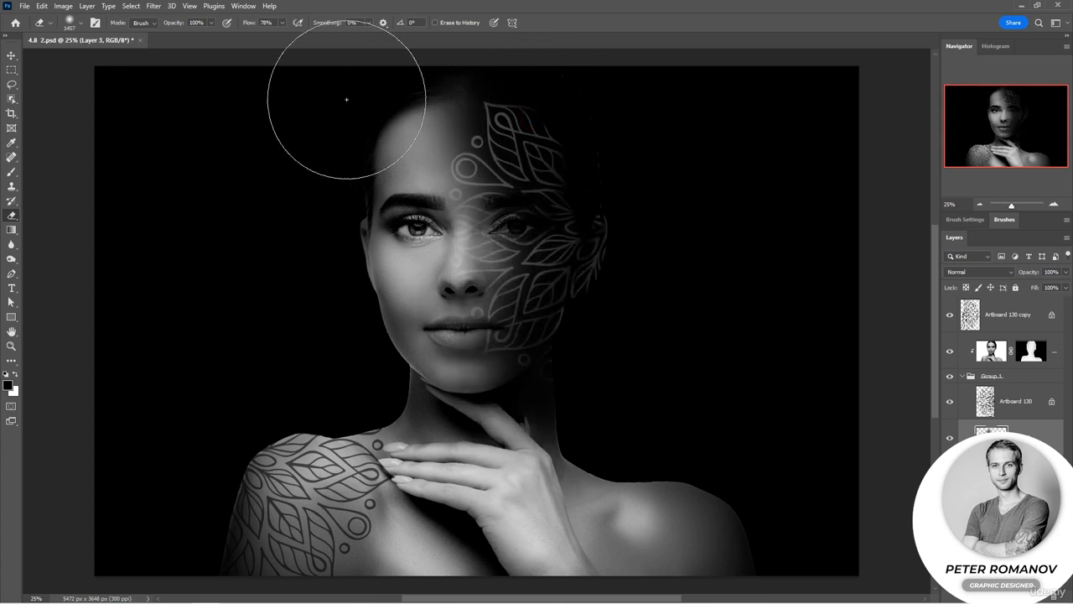
{"action": "left_click_drag", "start_coordinate": [250, 24], "coordinate": [281, 26]}
{"action": "mouse_move", "coordinate": [519, 303]}
{"action": "left_mouse_down"}
{"action": "mouse_move", "coordinate": [483, 216]}
{"action": "mouse_move", "coordinate": [522, 170]}
{"action": "mouse_move", "coordinate": [491, 109]}
{"action": "mouse_move", "coordinate": [530, 235]}
{"action": "mouse_move", "coordinate": [518, 314]}
{"action": "mouse_move", "coordinate": [530, 304]}
{"action": "mouse_move", "coordinate": [540, 159]}
{"action": "mouse_move", "coordinate": [562, 254]}
{"action": "mouse_move", "coordinate": [527, 360]}
{"action": "mouse_move", "coordinate": [598, 266]}
{"action": "mouse_move", "coordinate": [565, 171]}
{"action": "mouse_move", "coordinate": [582, 302]}
{"action": "mouse_move", "coordinate": [551, 350]}
{"action": "mouse_move", "coordinate": [659, 199]}
{"action": "mouse_move", "coordinate": [572, 121]}
{"action": "left_mouse_up"}
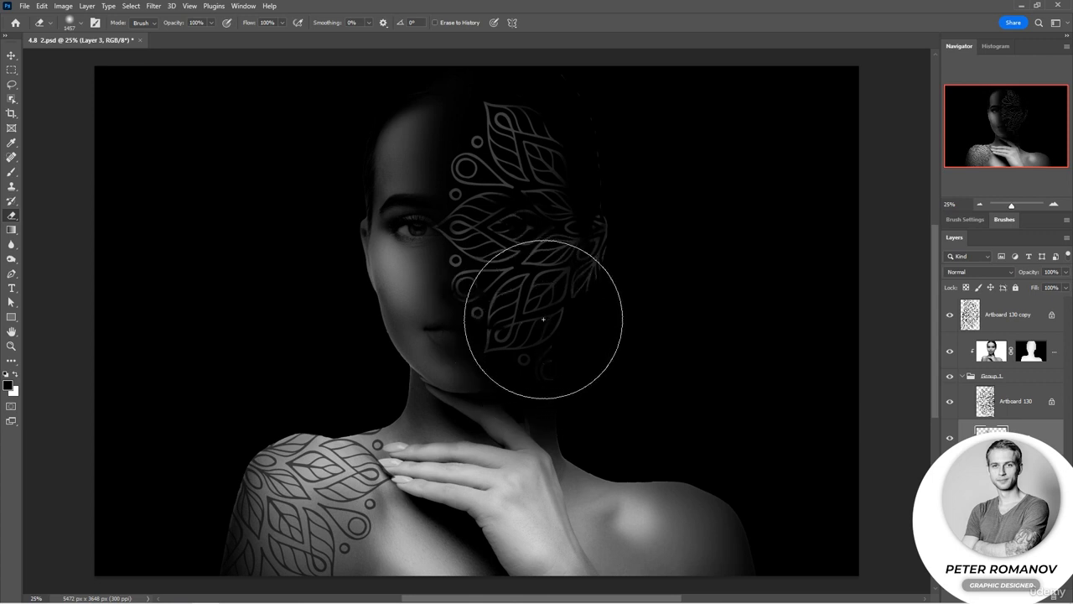
{"action": "left_click", "coordinate": [13, 173]}
{"action": "mouse_move", "coordinate": [454, 217]}
{"action": "left_mouse_down"}
{"action": "mouse_move", "coordinate": [687, 278]}
{"action": "mouse_move", "coordinate": [420, 341]}
{"action": "mouse_move", "coordinate": [503, 131]}
{"action": "left_mouse_up"}
Step: Erase the right side of the face and forehead on Layer 3 with the Eraser at 55% flow
{"action": "left_click", "coordinate": [12, 215]}
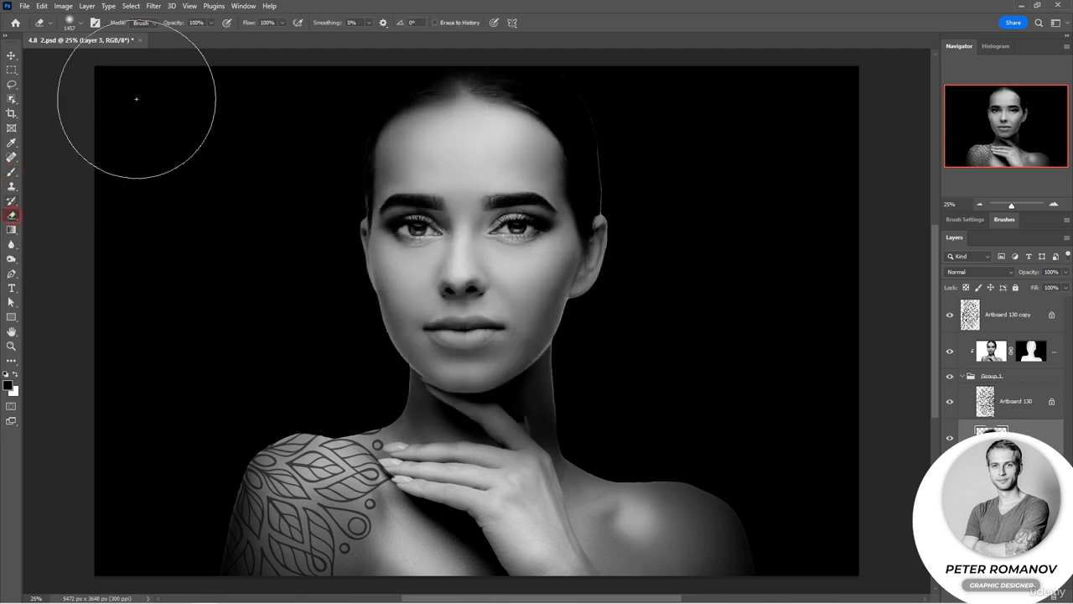
{"action": "left_click_drag", "start_coordinate": [249, 26], "coordinate": [221, 27]}
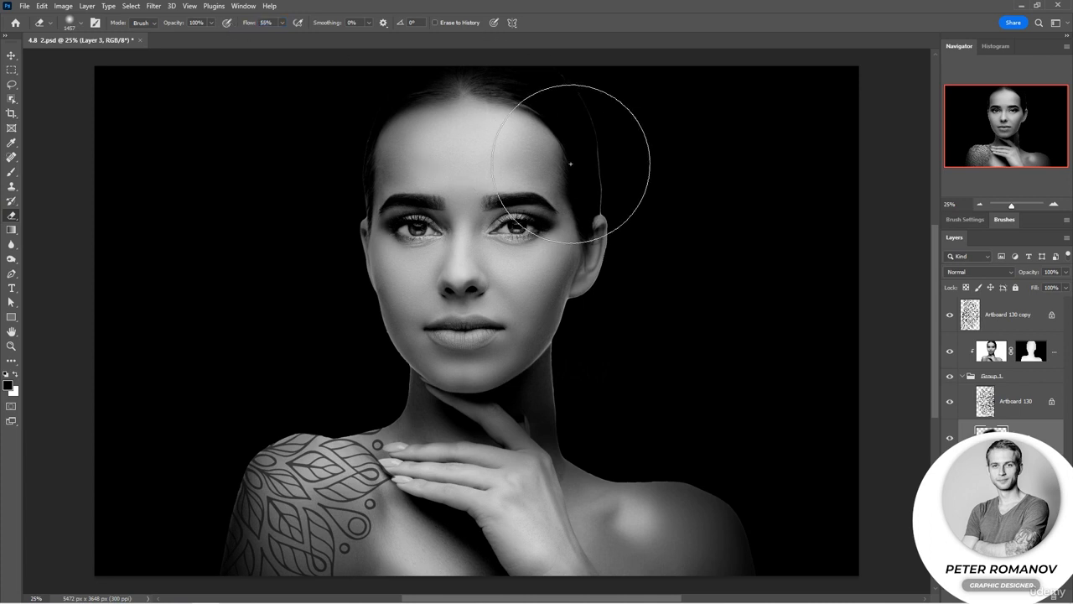
{"action": "mouse_move", "coordinate": [579, 142]}
{"action": "left_mouse_down"}
{"action": "mouse_move", "coordinate": [539, 156]}
{"action": "mouse_move", "coordinate": [570, 352]}
{"action": "mouse_move", "coordinate": [550, 352]}
{"action": "left_mouse_up"}
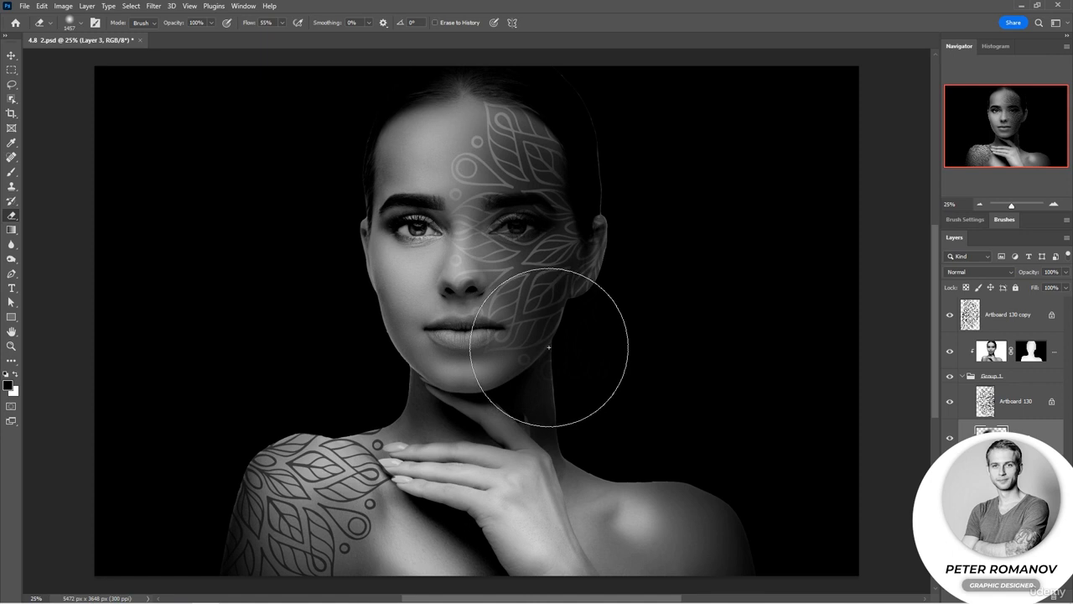
{"action": "right_click", "coordinate": [543, 276]}
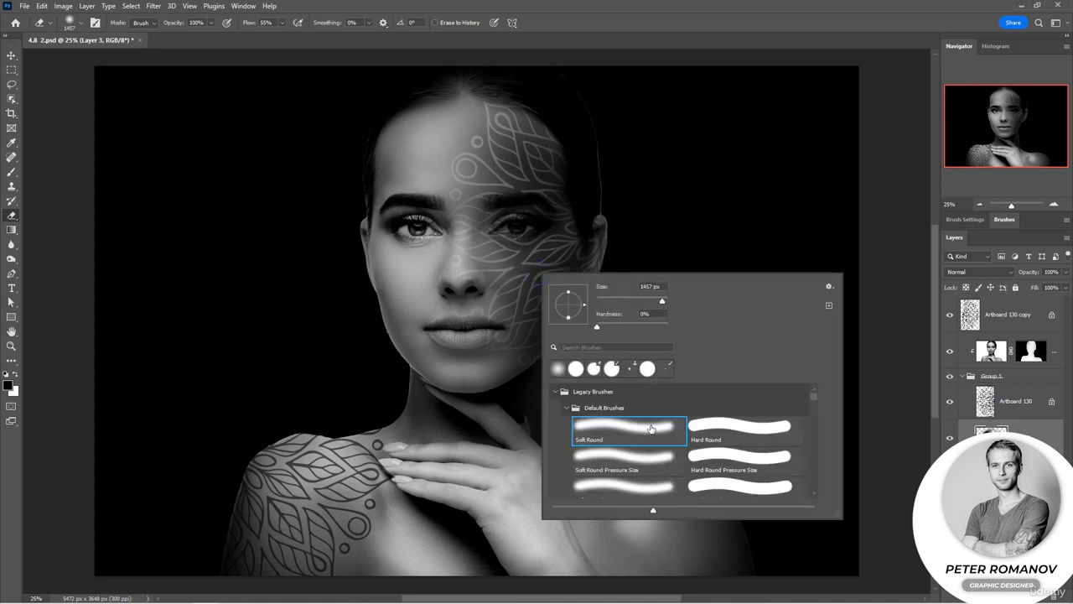
{"action": "left_click", "coordinate": [555, 223]}
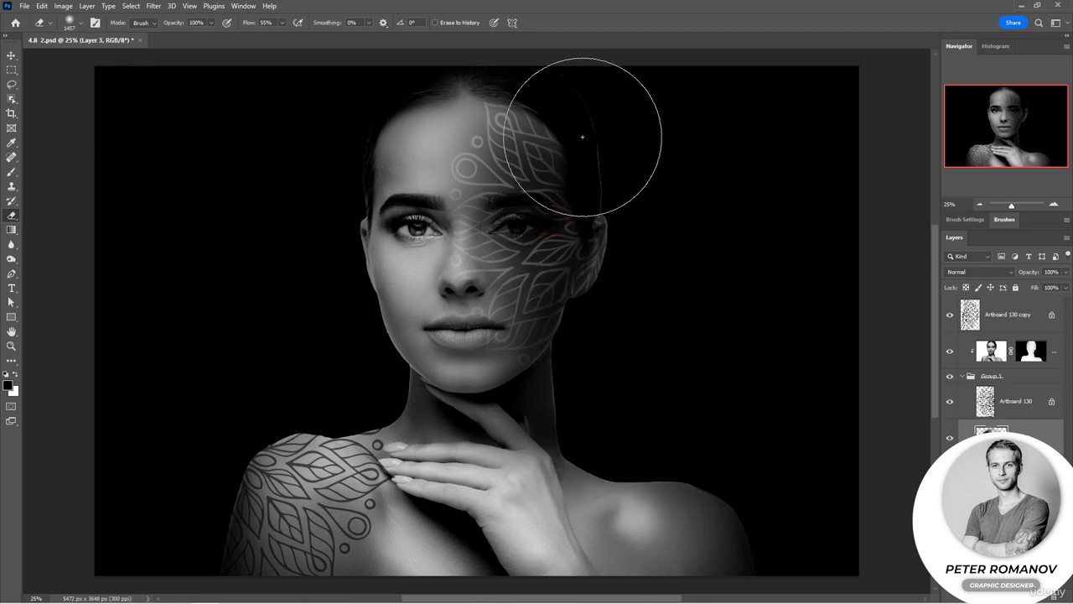
{"action": "mouse_move", "coordinate": [582, 120]}
{"action": "left_mouse_down"}
{"action": "mouse_move", "coordinate": [487, 89]}
{"action": "mouse_move", "coordinate": [528, 81]}
{"action": "left_mouse_up"}
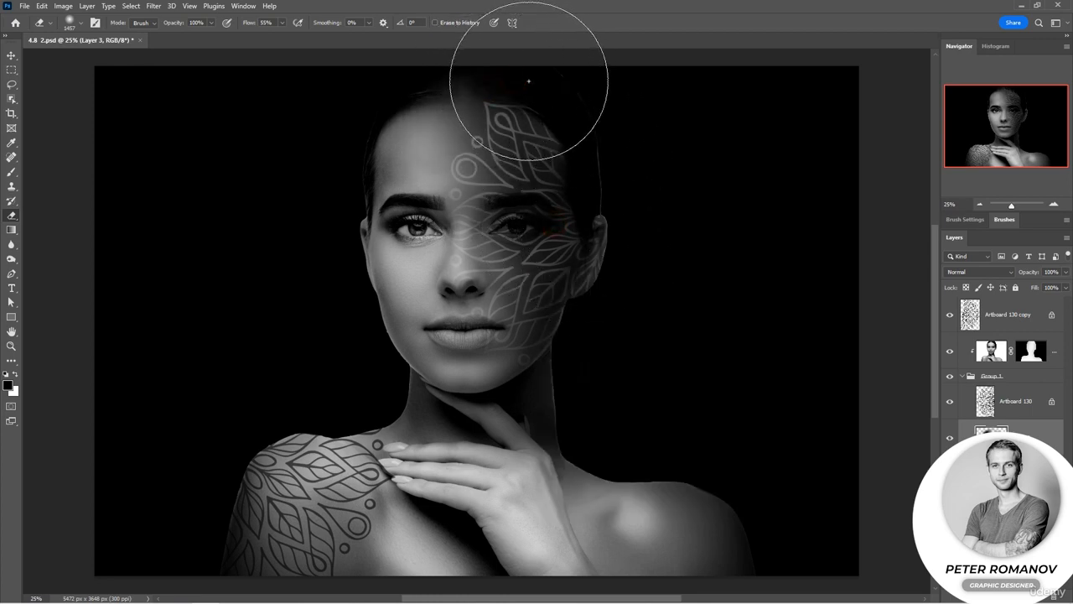
{"action": "mouse_move", "coordinate": [563, 330]}
{"action": "left_mouse_down"}
{"action": "mouse_move", "coordinate": [560, 358]}
{"action": "mouse_move", "coordinate": [542, 369]}
{"action": "mouse_move", "coordinate": [568, 371]}
{"action": "left_mouse_up"}
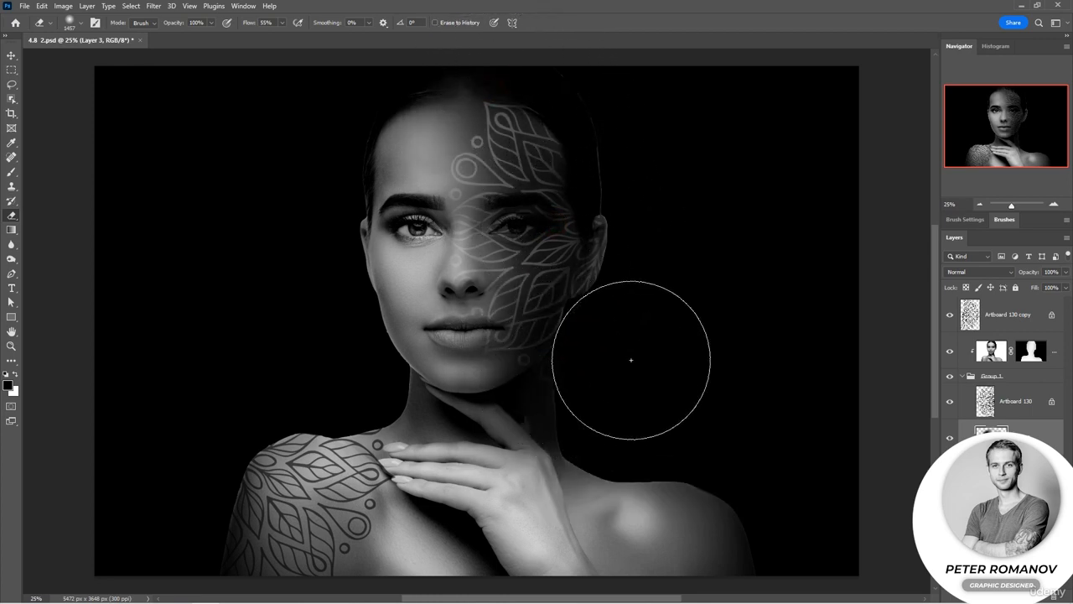
Step: Paint the centre of the forehead, nose and lips back in on Layer 3 with the Brush
{"action": "left_click", "coordinate": [12, 173]}
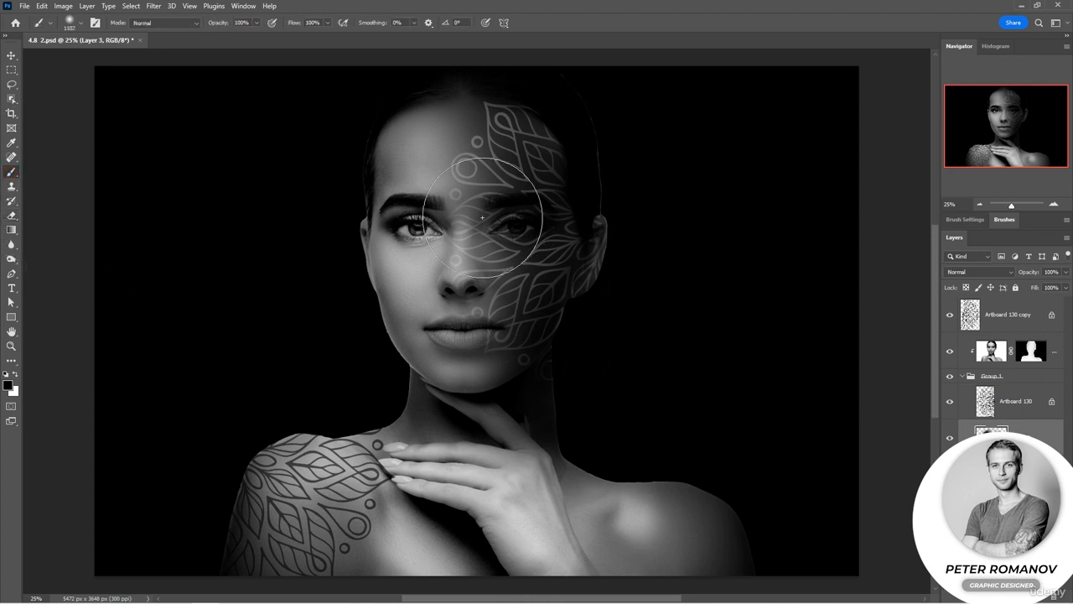
{"action": "left_click", "coordinate": [482, 218]}
{"action": "left_click", "coordinate": [443, 151]}
{"action": "left_click", "coordinate": [474, 282]}
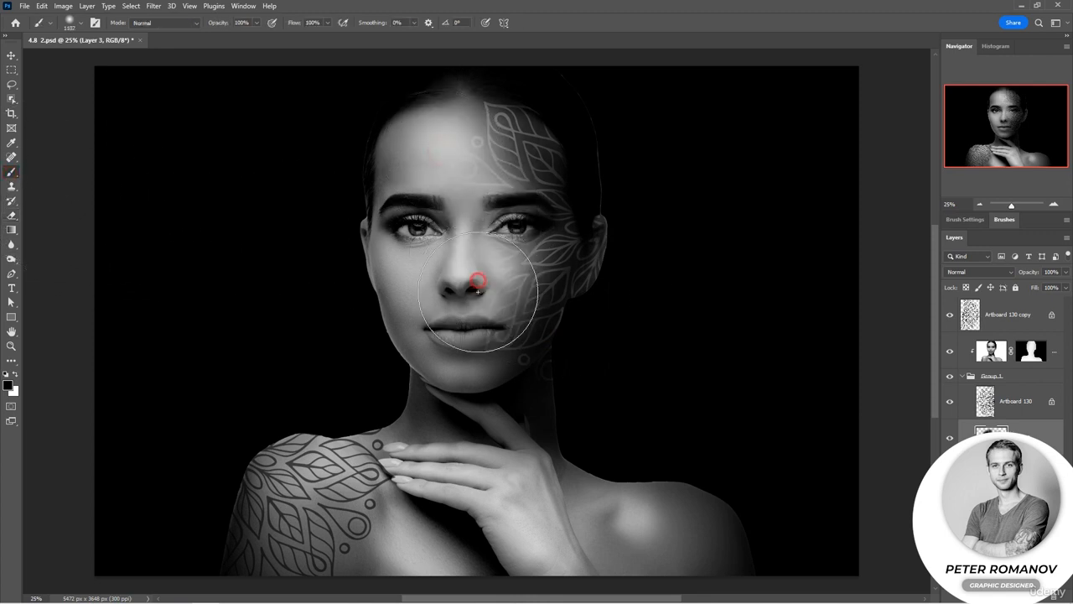
{"action": "left_click", "coordinate": [476, 319]}
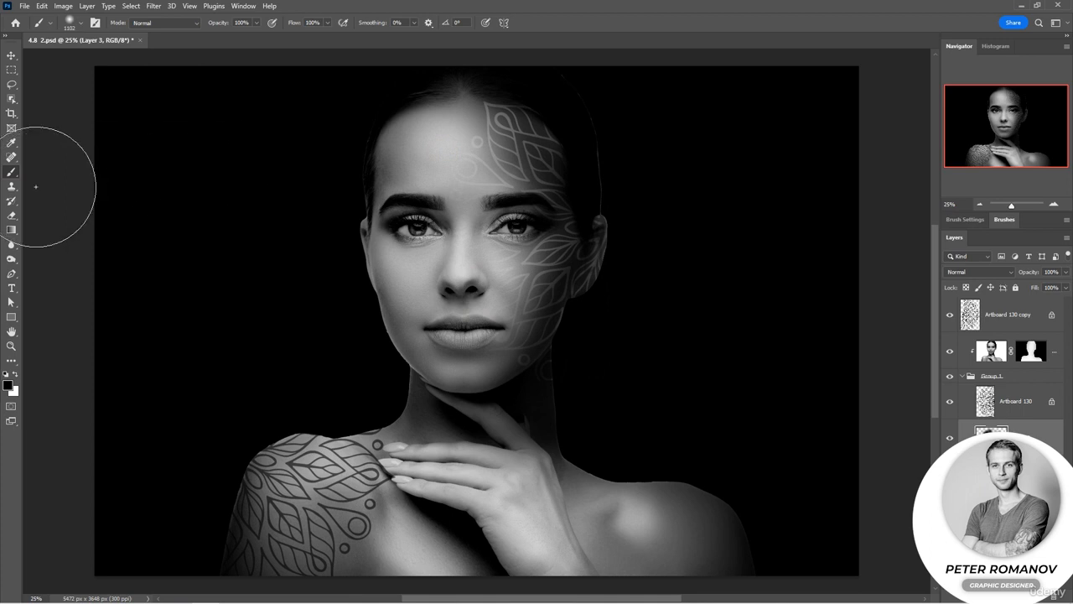
Step: Erase the outer shoulders, neck sides and area beside the head on Layer 3 with the Eraser
{"action": "left_click", "coordinate": [14, 214]}
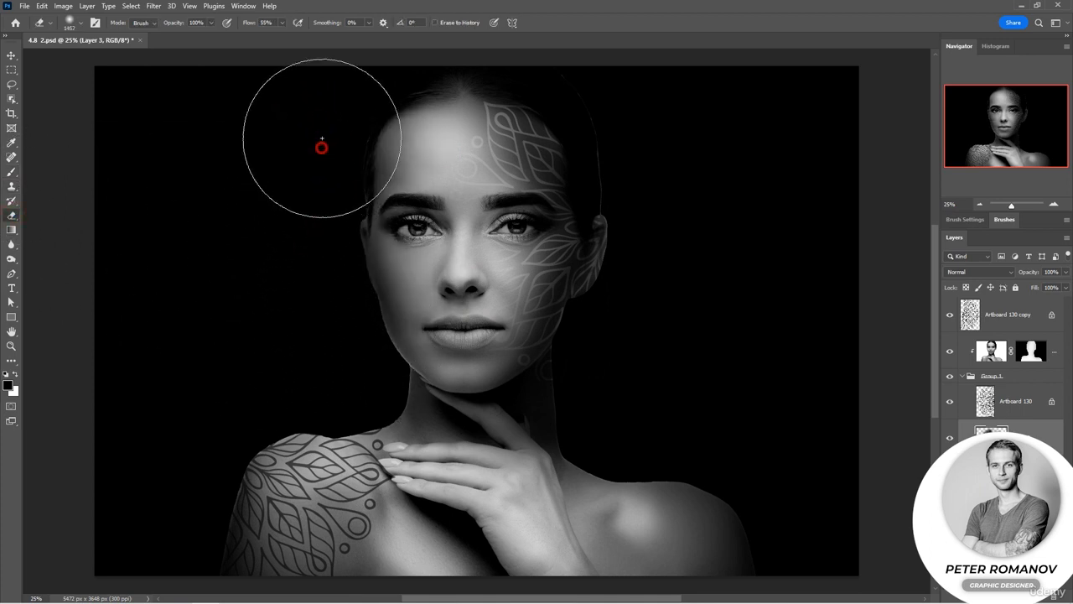
{"action": "mouse_move", "coordinate": [307, 379]}
{"action": "left_mouse_down"}
{"action": "mouse_move", "coordinate": [253, 387]}
{"action": "mouse_move", "coordinate": [290, 388]}
{"action": "mouse_move", "coordinate": [226, 429]}
{"action": "mouse_move", "coordinate": [168, 587]}
{"action": "left_mouse_up"}
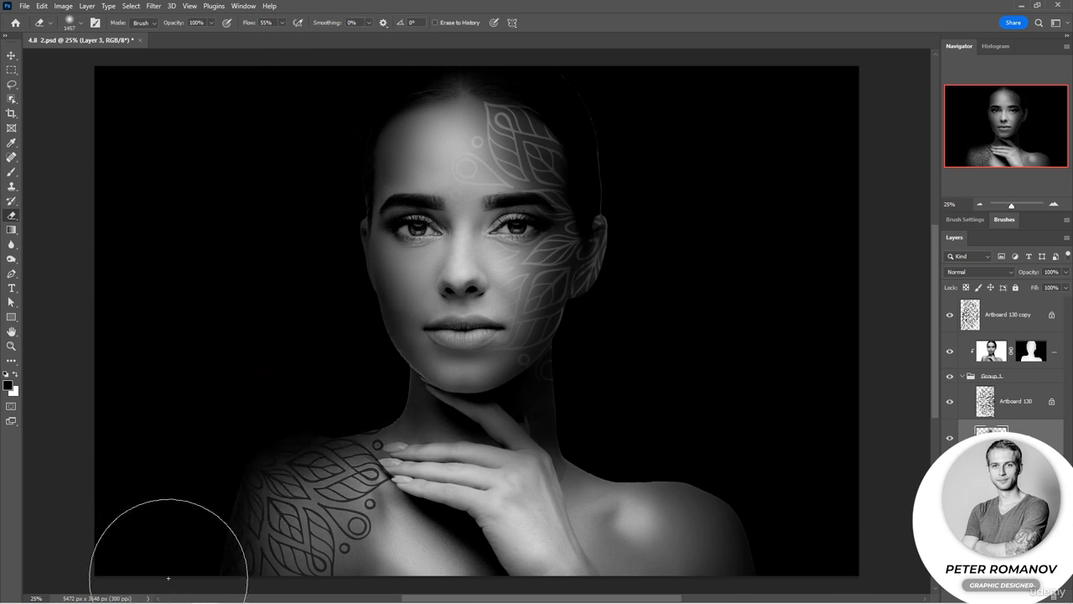
{"action": "left_click", "coordinate": [359, 385]}
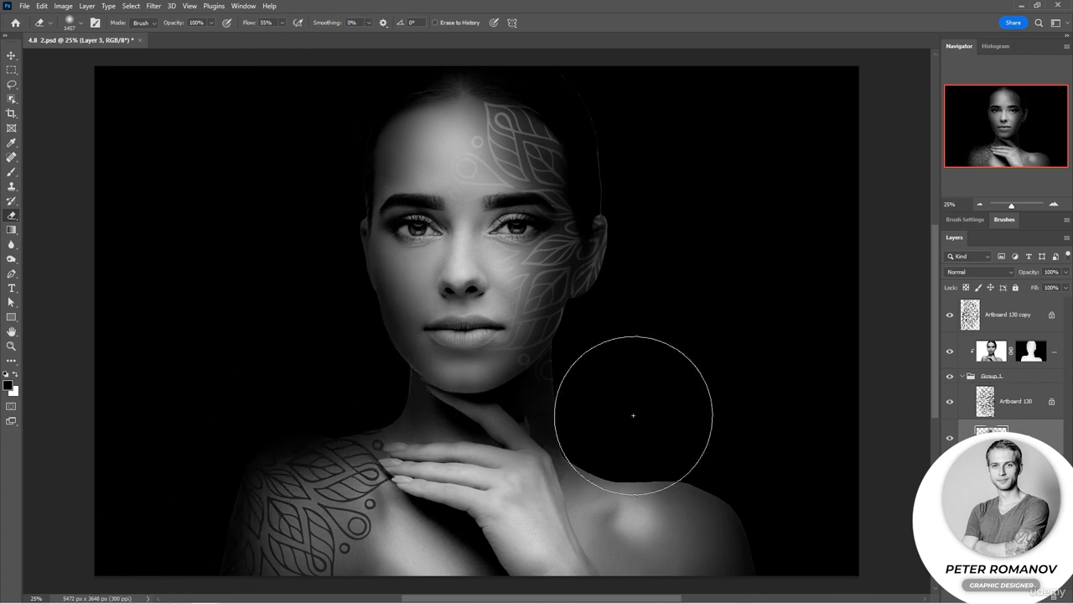
{"action": "left_click", "coordinate": [607, 399]}
{"action": "mouse_move", "coordinate": [630, 434]}
{"action": "left_mouse_down"}
{"action": "mouse_move", "coordinate": [741, 463]}
{"action": "mouse_move", "coordinate": [610, 441]}
{"action": "mouse_move", "coordinate": [674, 447]}
{"action": "mouse_move", "coordinate": [754, 479]}
{"action": "mouse_move", "coordinate": [775, 522]}
{"action": "left_mouse_up"}
{"action": "mouse_move", "coordinate": [632, 257]}
{"action": "left_mouse_down"}
{"action": "mouse_move", "coordinate": [656, 177]}
{"action": "mouse_move", "coordinate": [642, 138]}
{"action": "left_mouse_up"}
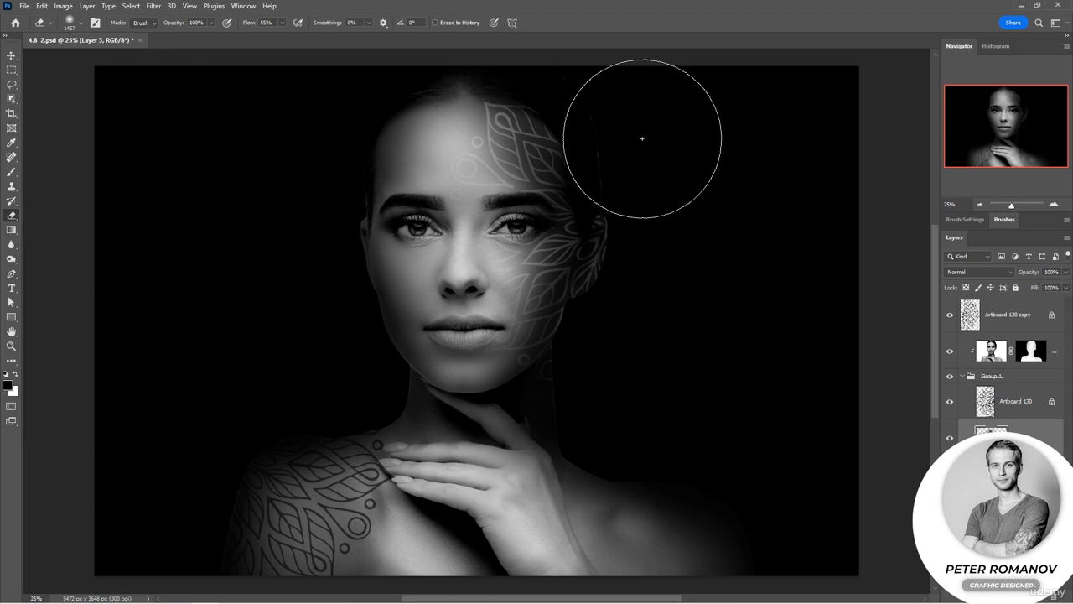